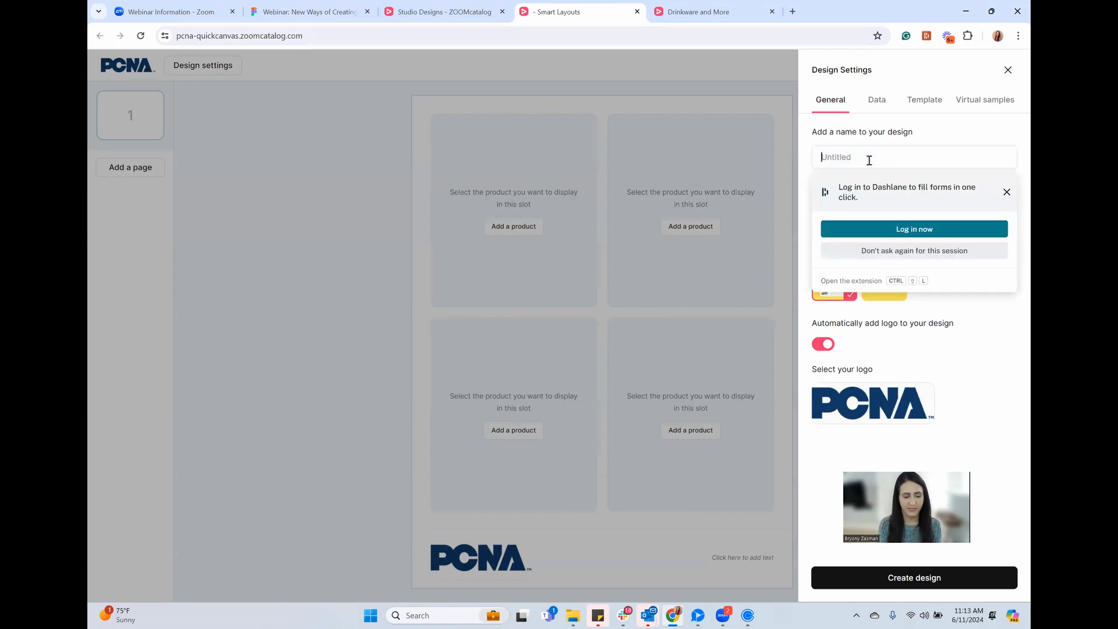
Name the new design 'Demo', keep USD as the currency and the PCNA logo on, and create it
{"action": "type", "text": "Demo"}
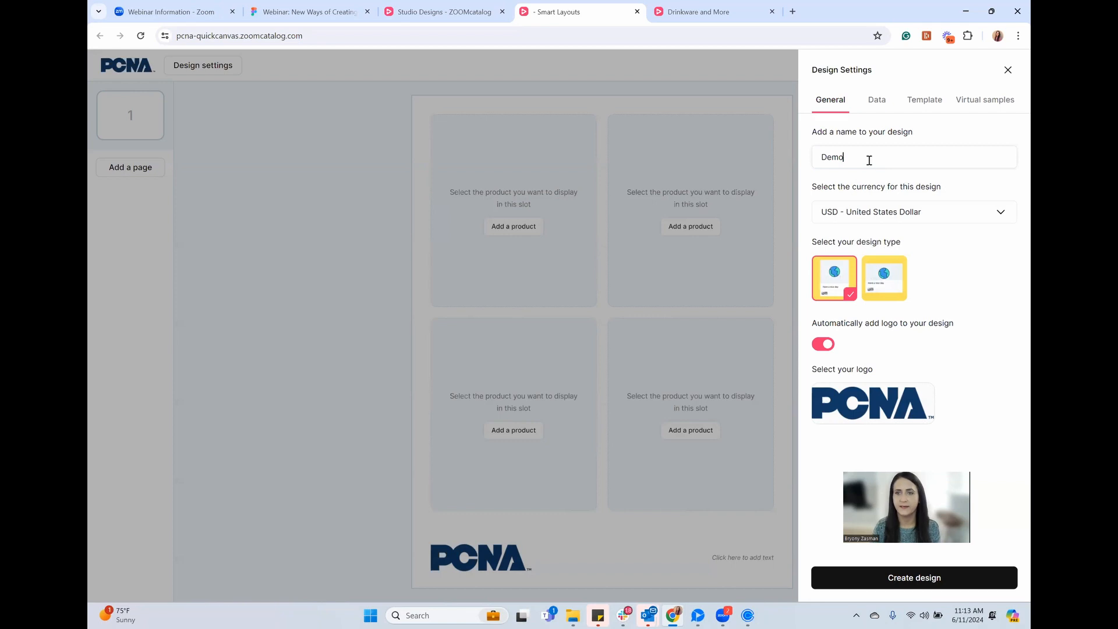
{"action": "left_click", "coordinate": [968, 219]}
{"action": "left_click", "coordinate": [942, 220]}
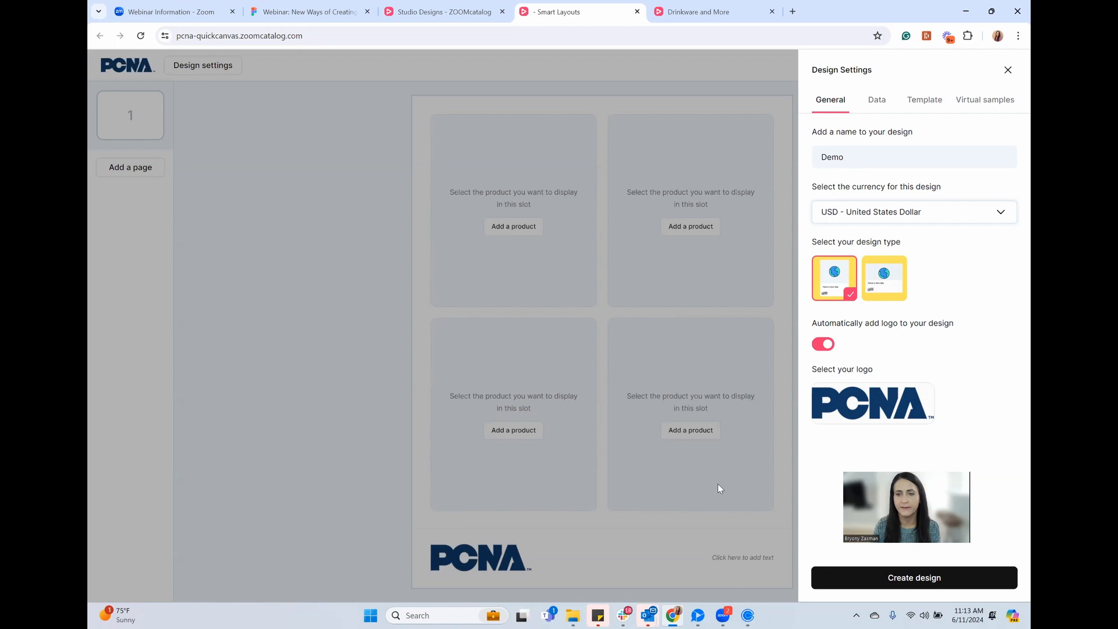
{"action": "mouse_move", "coordinate": [879, 390]}
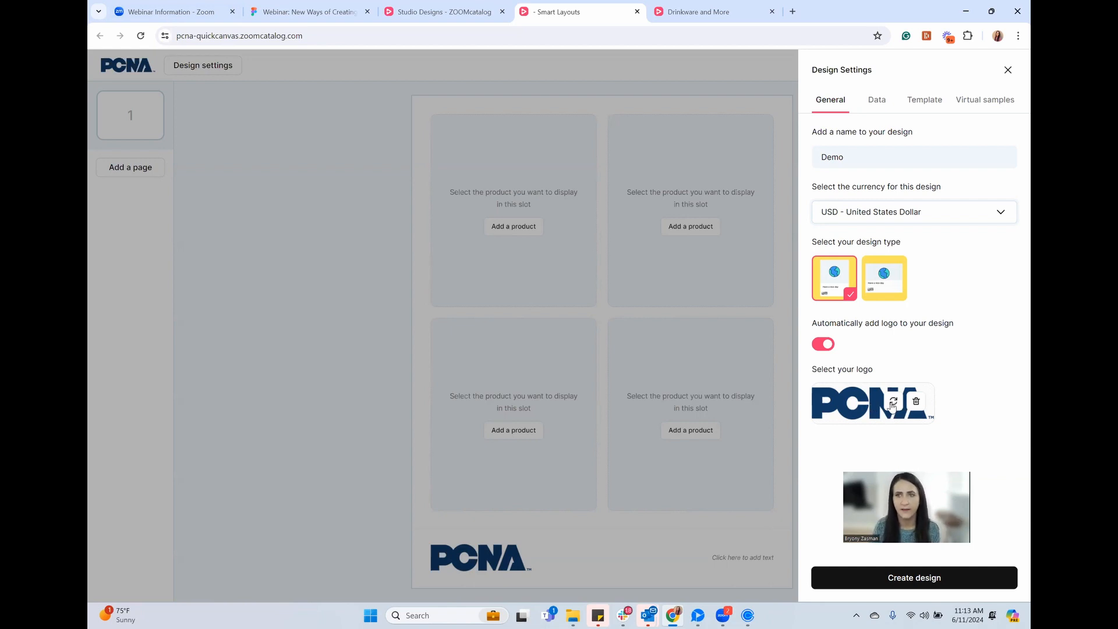
{"action": "left_click", "coordinate": [913, 584]}
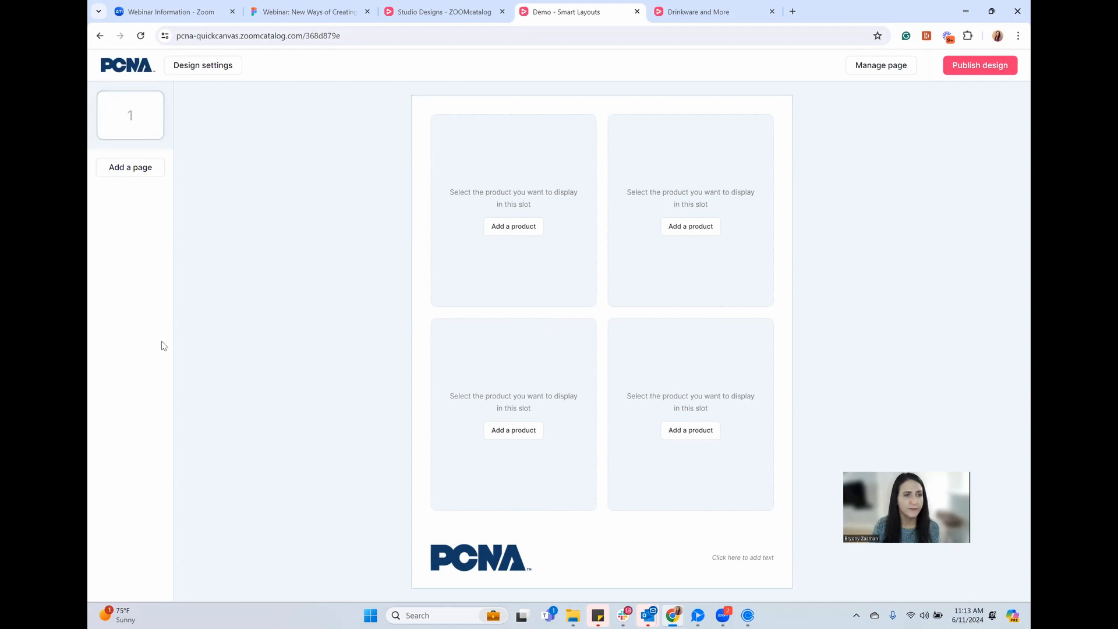
Preview the addable page types without adding one, then bring up page 1's management options
{"action": "left_click", "coordinate": [134, 172]}
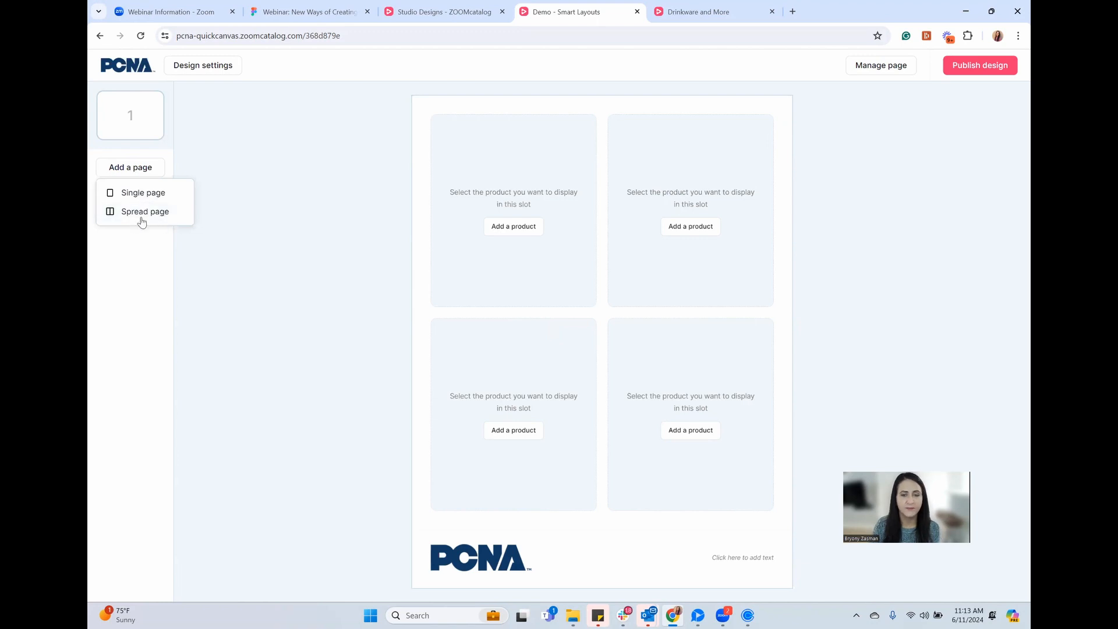
{"action": "left_click", "coordinate": [250, 207]}
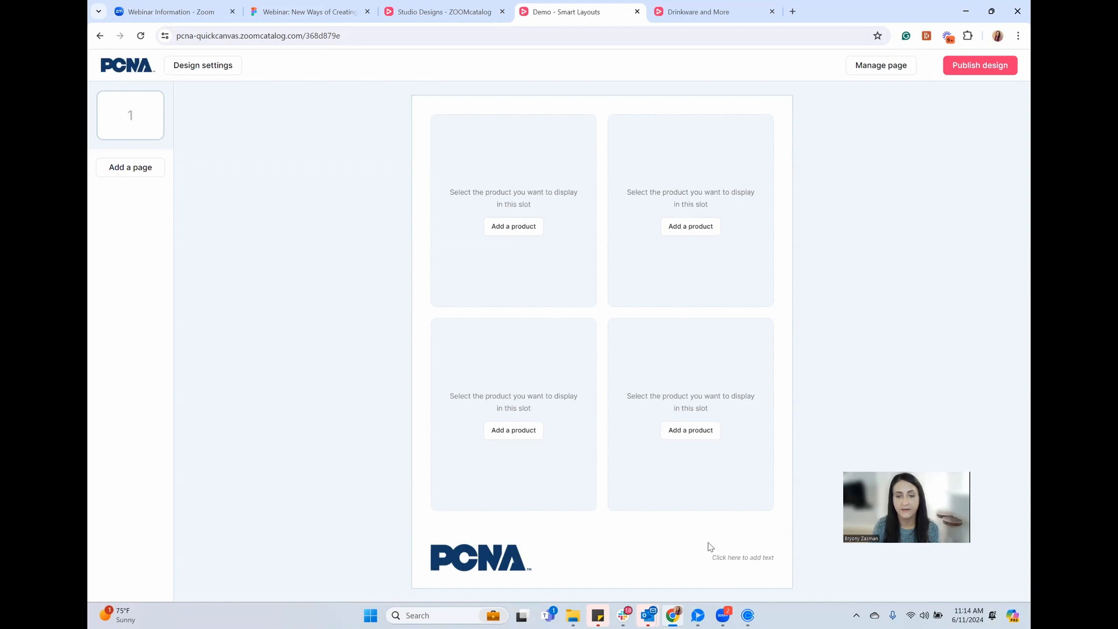
{"action": "left_click", "coordinate": [876, 65]}
Switch page 1 to the Basic half and half layout from the layout gallery
{"action": "left_click", "coordinate": [948, 200]}
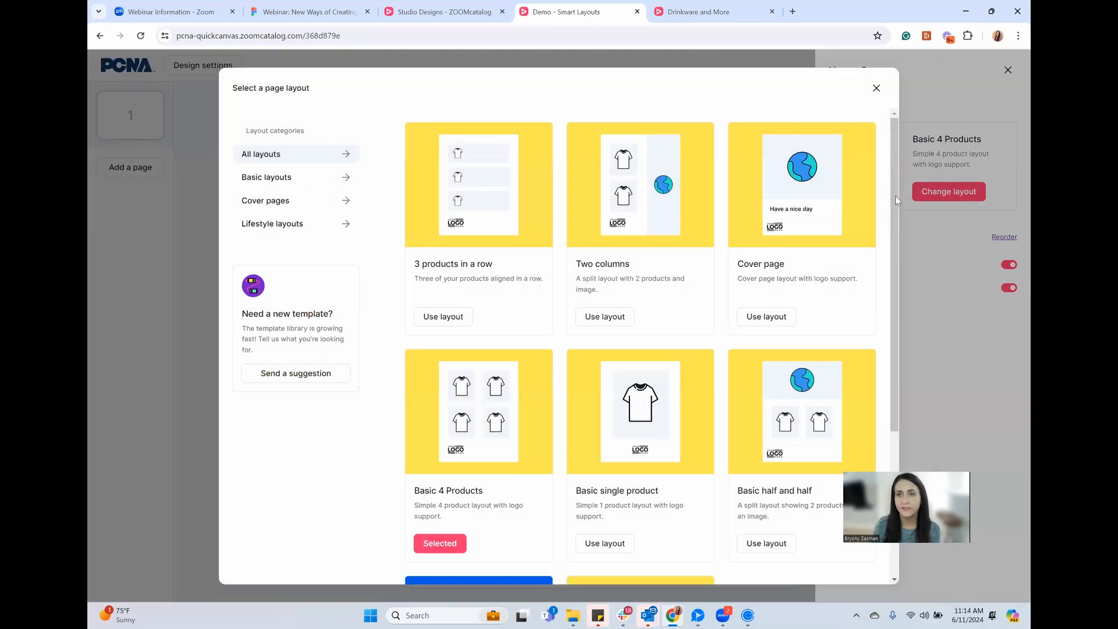
{"action": "scroll", "coordinate": [904, 256], "scroll_direction": "down", "scroll_amount": 2}
{"action": "scroll", "coordinate": [904, 256], "scroll_direction": "down", "scroll_amount": 3}
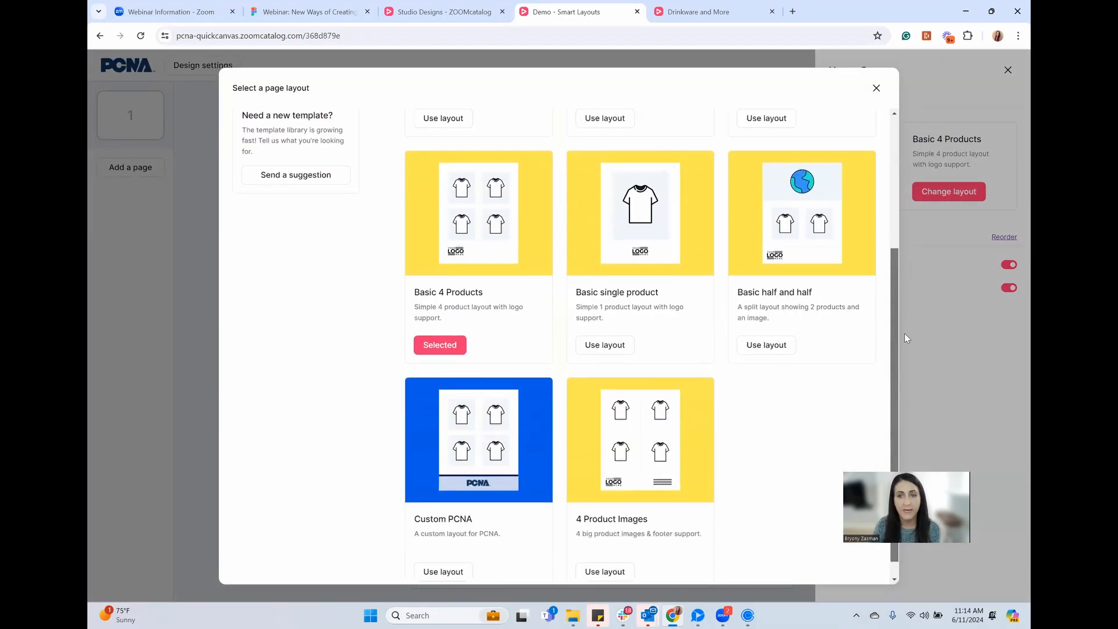
{"action": "scroll", "coordinate": [901, 289], "scroll_direction": "up", "scroll_amount": 5}
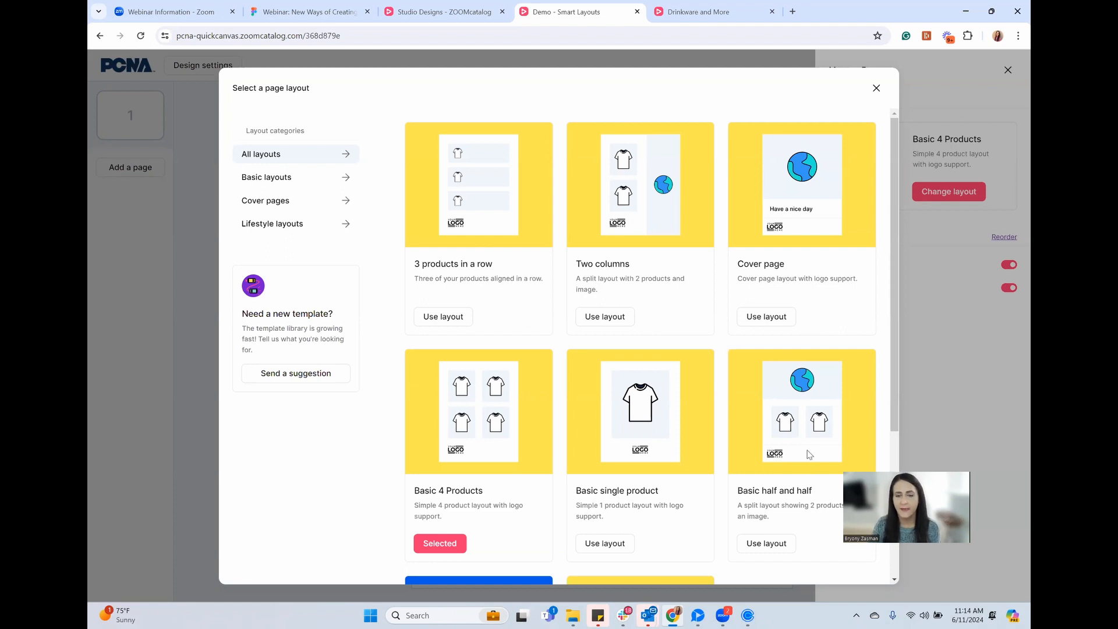
{"action": "left_click", "coordinate": [768, 545]}
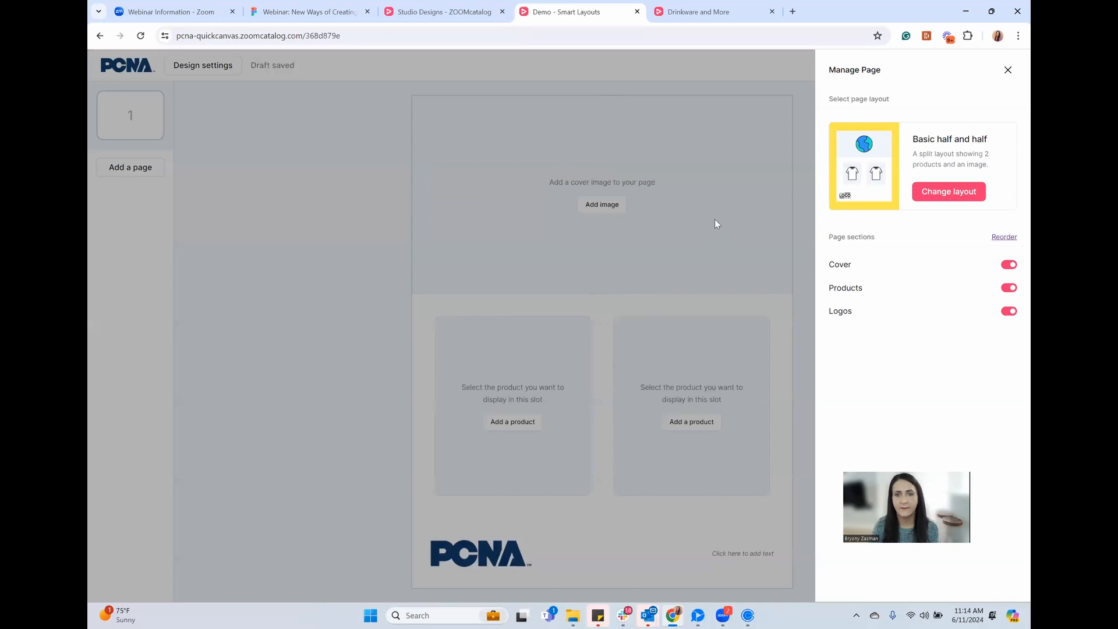
Fill the cover area with the Unsplash photo of a woman in a straw hat by a pool
{"action": "left_click", "coordinate": [613, 302]}
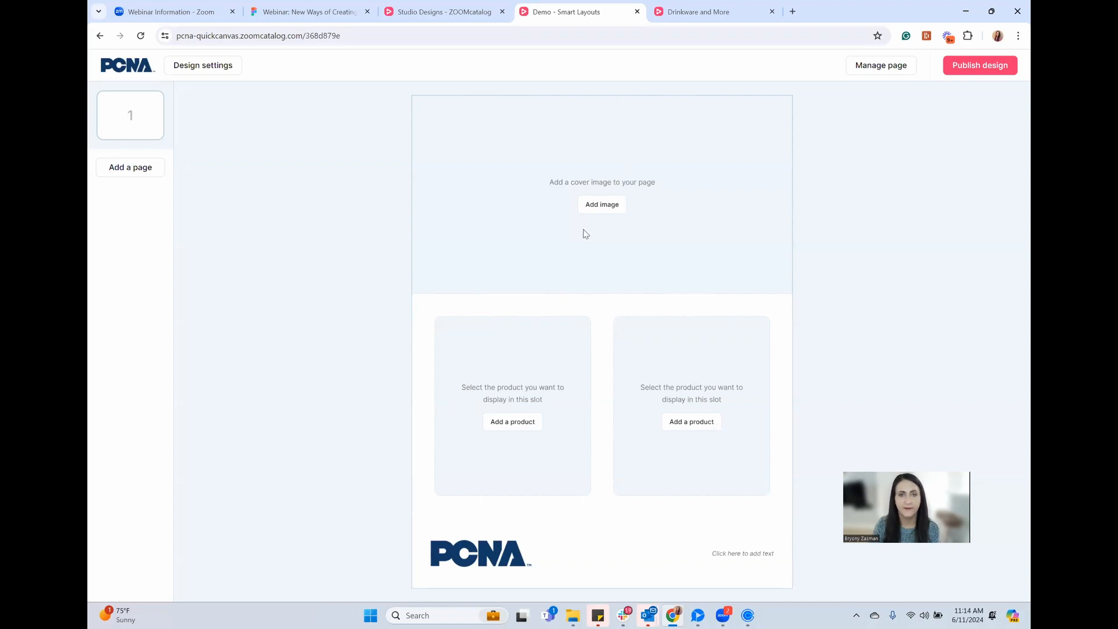
{"action": "left_click", "coordinate": [595, 205]}
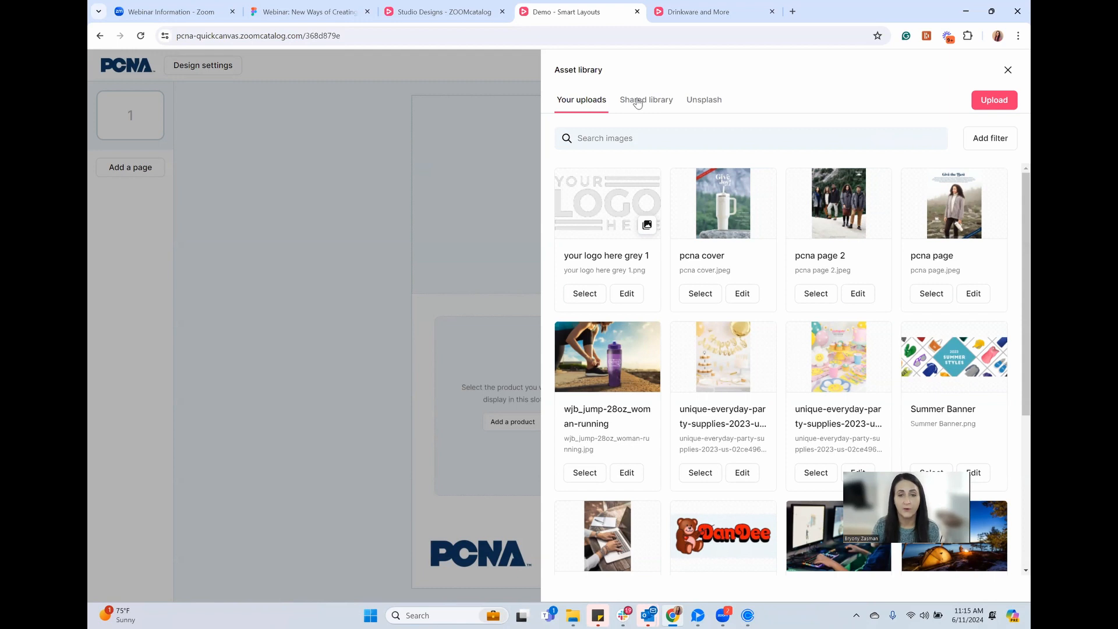
{"action": "left_click", "coordinate": [703, 102]}
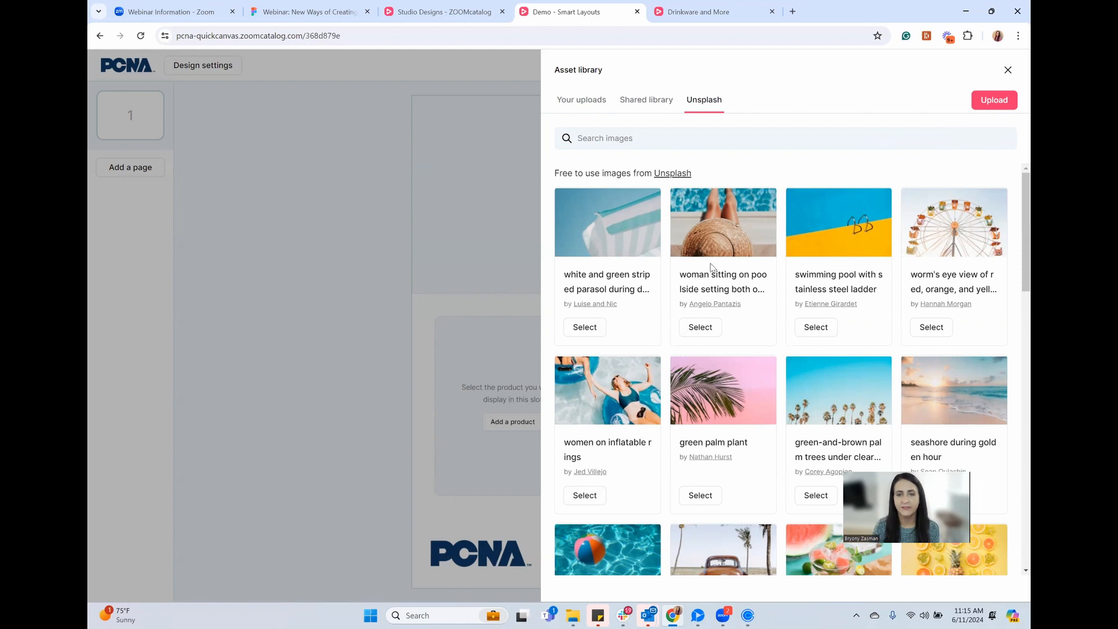
{"action": "left_click", "coordinate": [698, 327]}
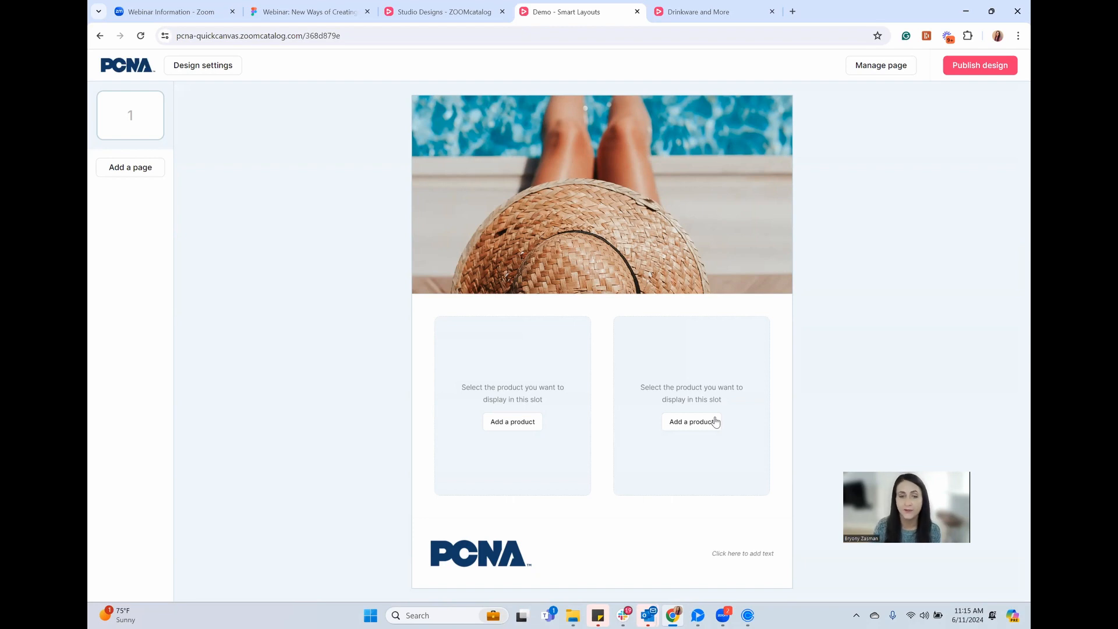
Search 'sunglasses' and add Solid Retro and Rainbow Sun Ray Sunglasses to the two product slots
{"action": "left_click", "coordinate": [497, 422]}
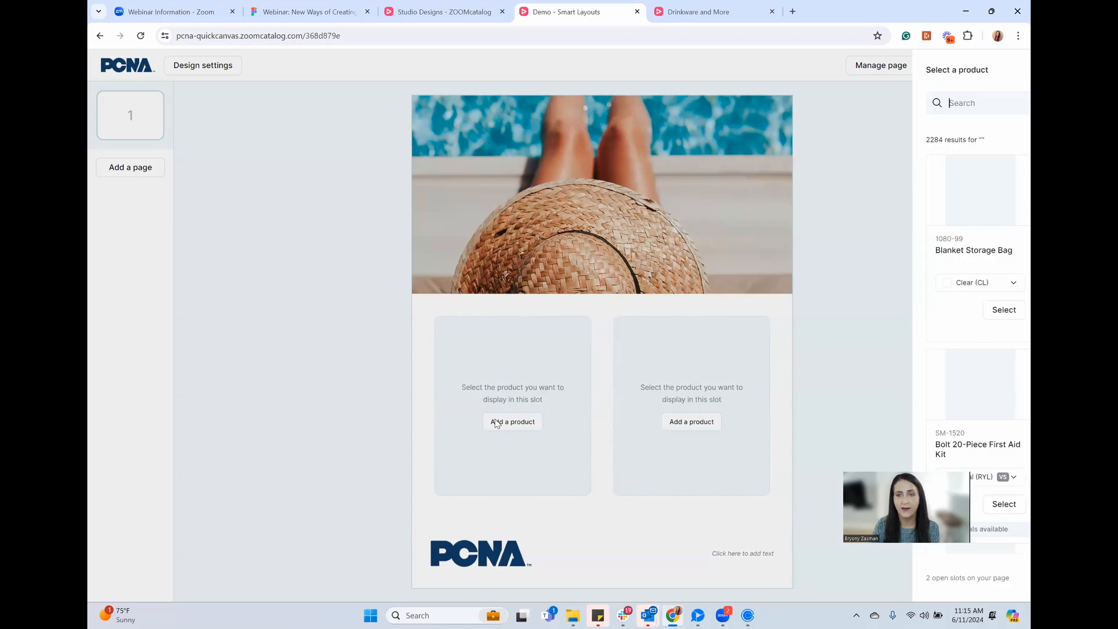
{"action": "left_click", "coordinate": [588, 103]}
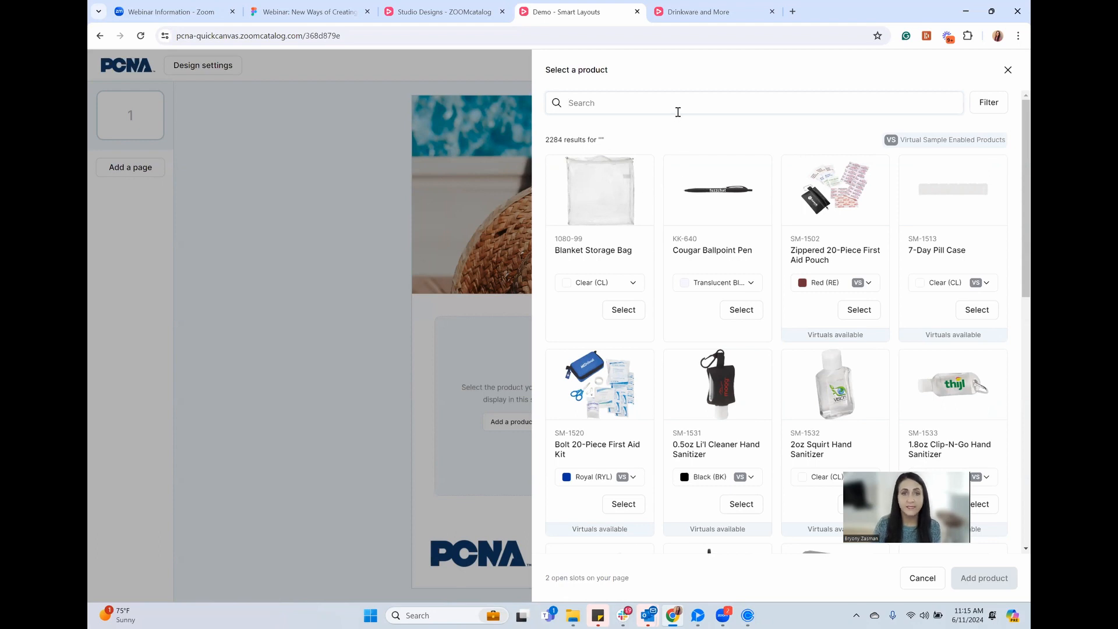
{"action": "type", "text": "s"}
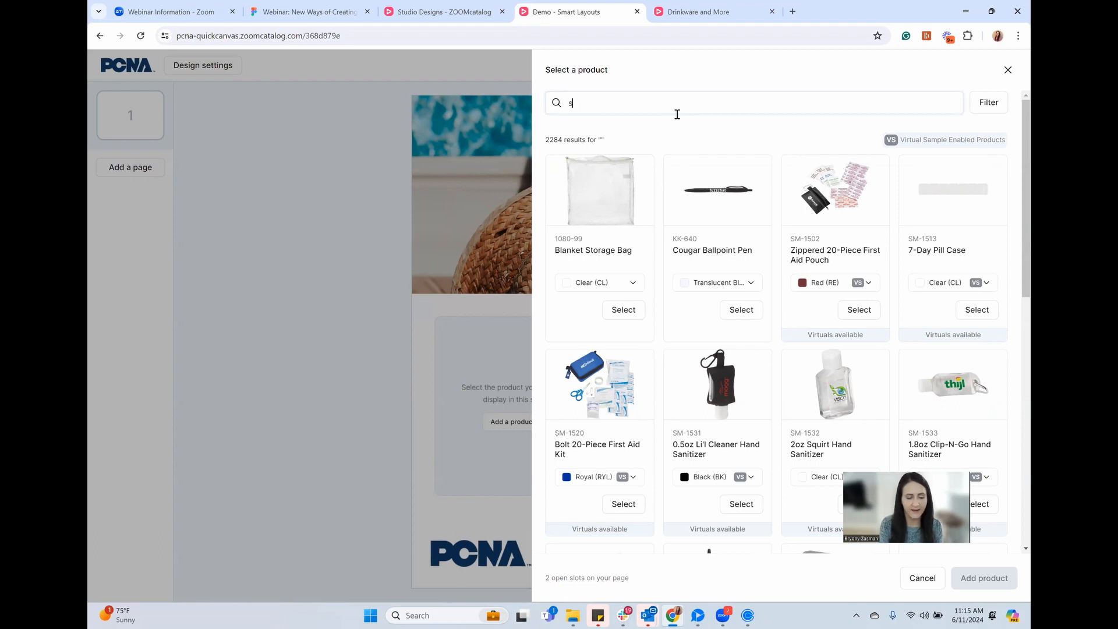
{"action": "type", "text": "ungla"}
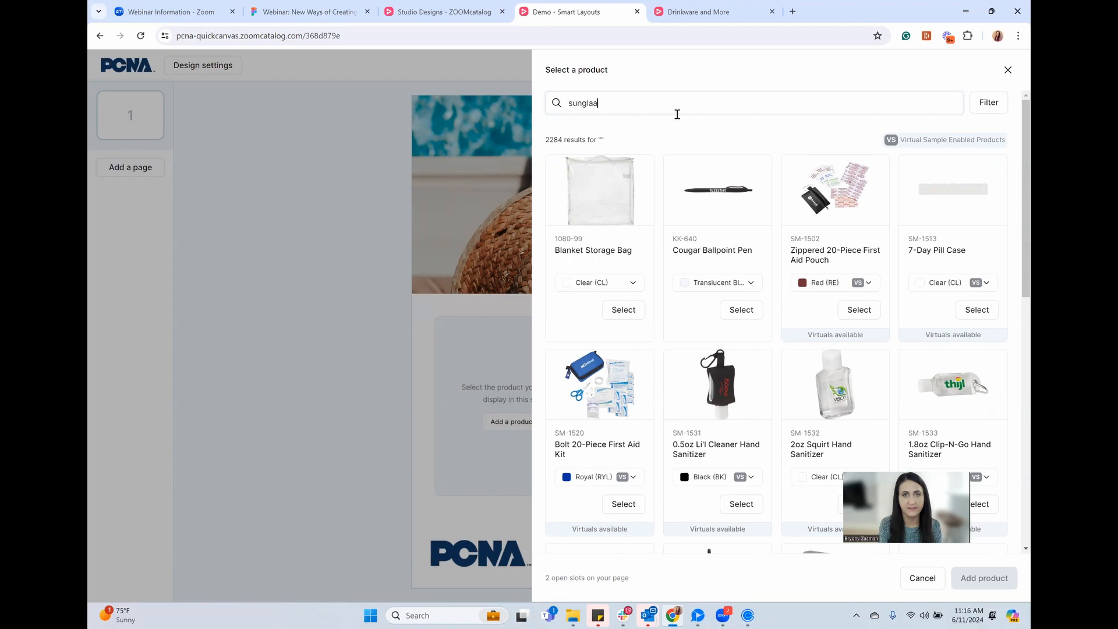
{"action": "type", "text": "sses"}
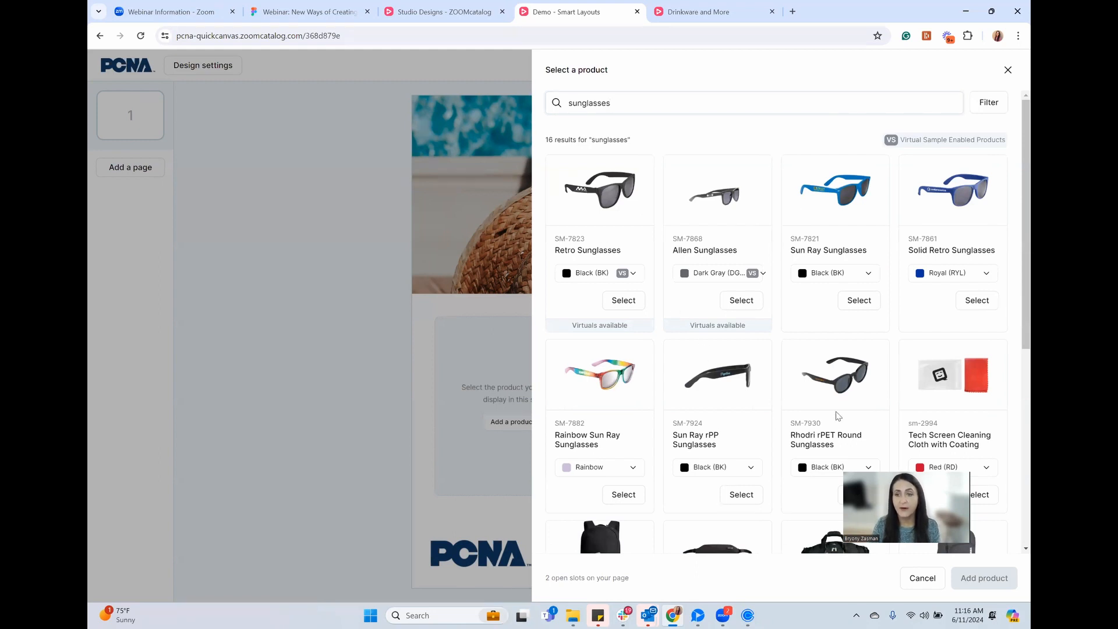
{"action": "left_click", "coordinate": [844, 274]}
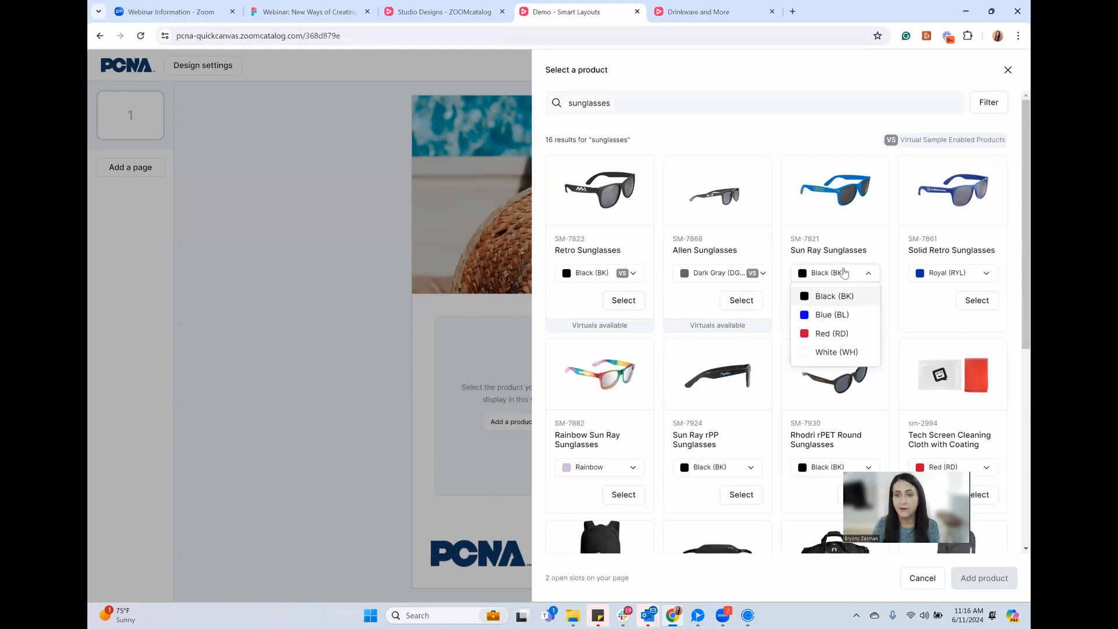
{"action": "left_click", "coordinate": [822, 333]}
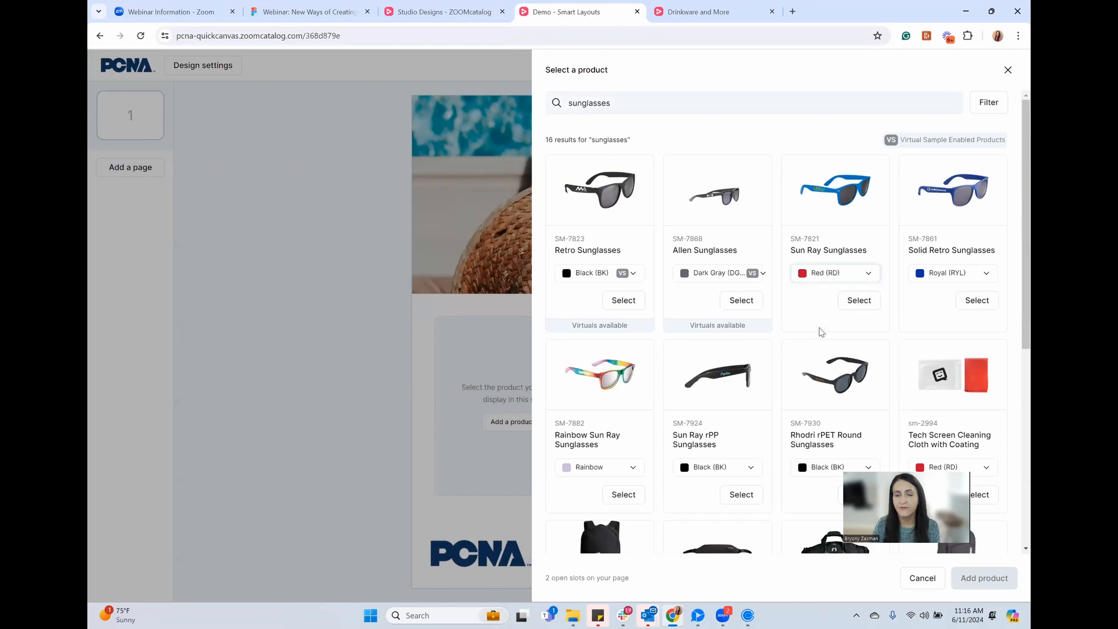
{"action": "left_click", "coordinate": [976, 303]}
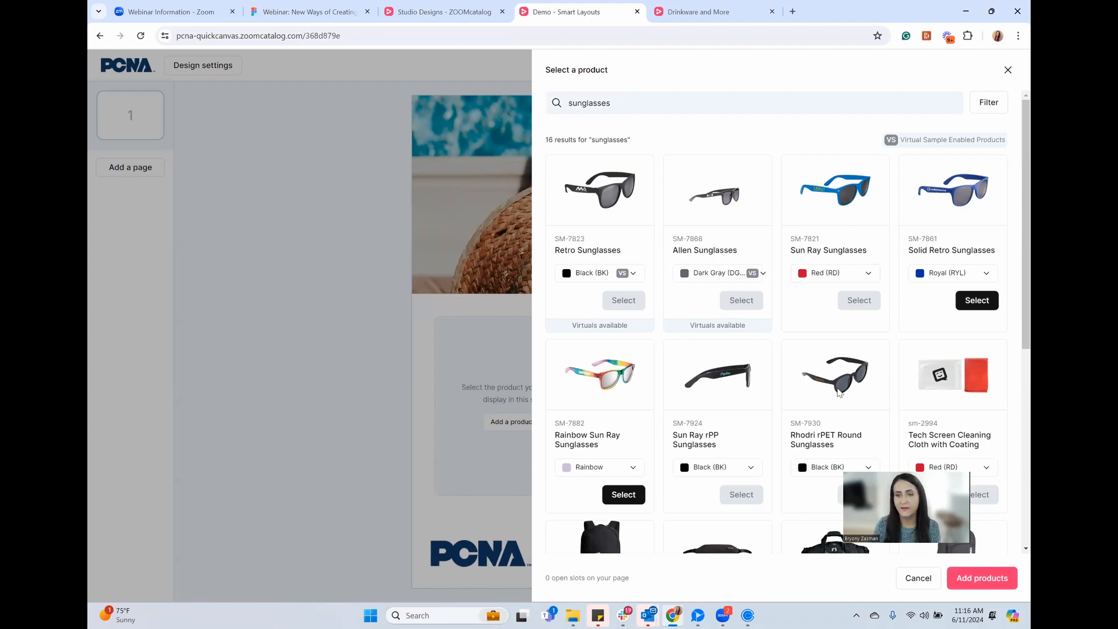
{"action": "left_click", "coordinate": [991, 581]}
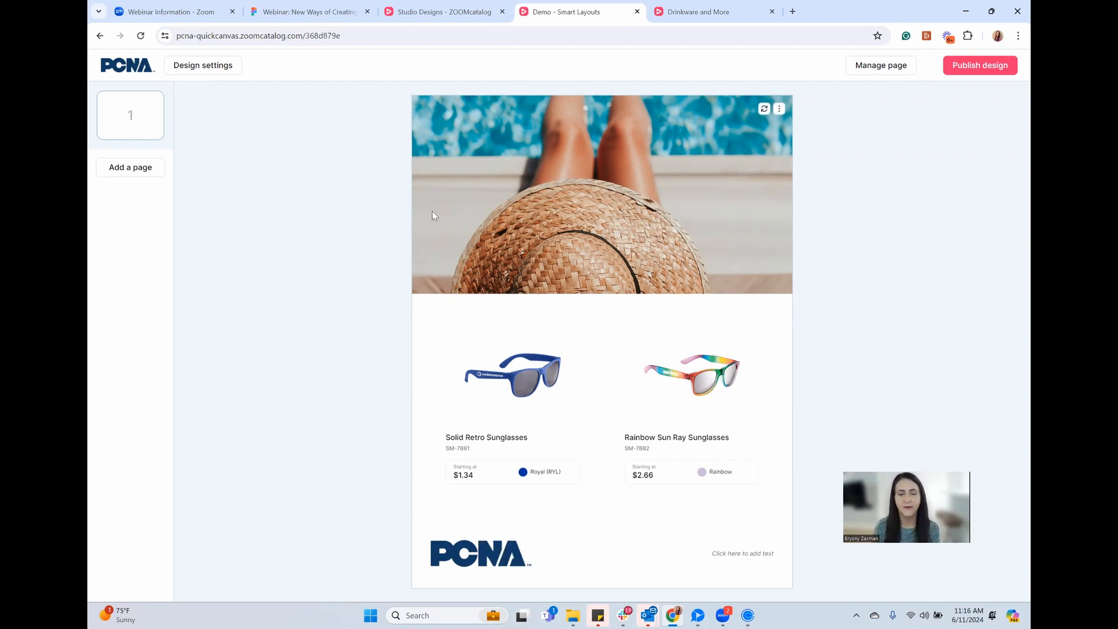
Publish the Demo design, confirm, and open its shareable catalog link in a new tab
{"action": "left_click", "coordinate": [976, 68]}
{"action": "left_click", "coordinate": [573, 348]}
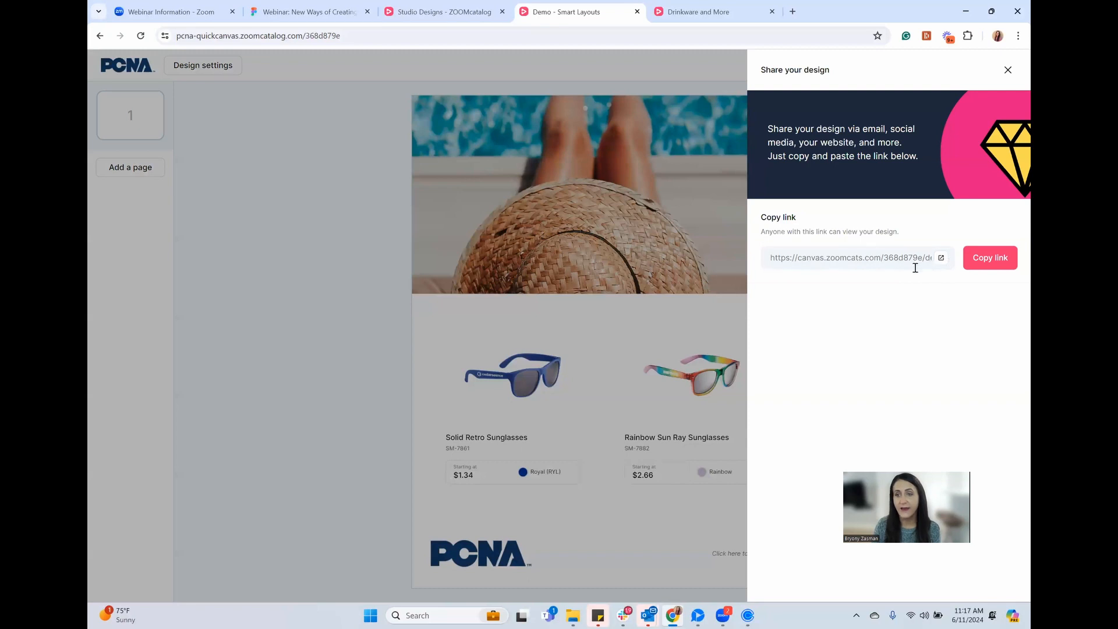
{"action": "left_click", "coordinate": [941, 257]}
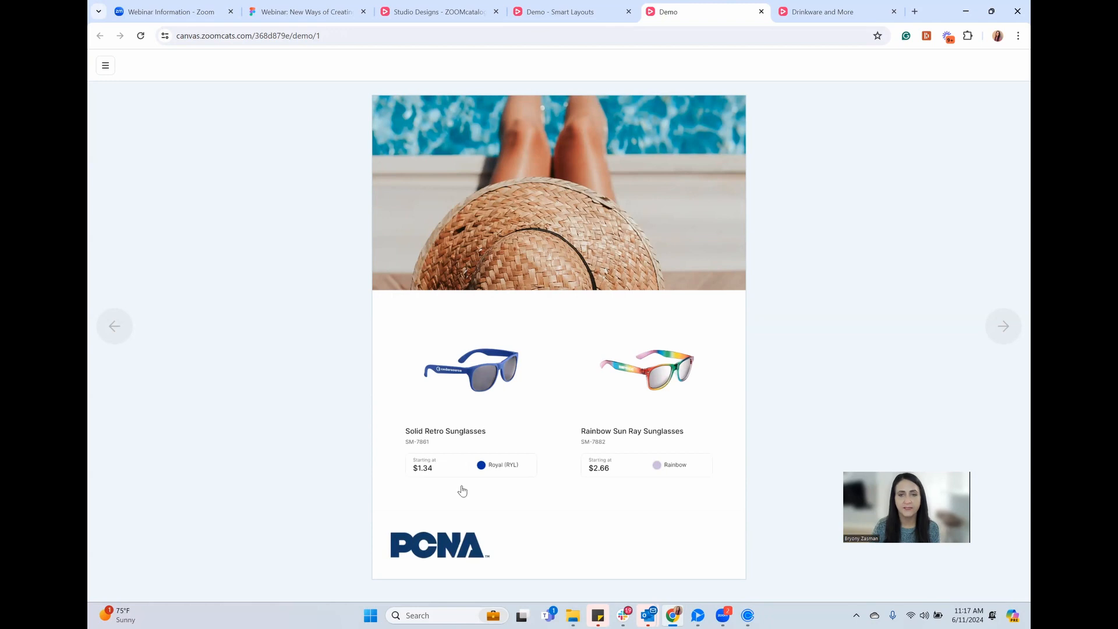
Review the Solid Retro Sunglasses product information in the published catalog viewer
{"action": "left_click", "coordinate": [476, 366]}
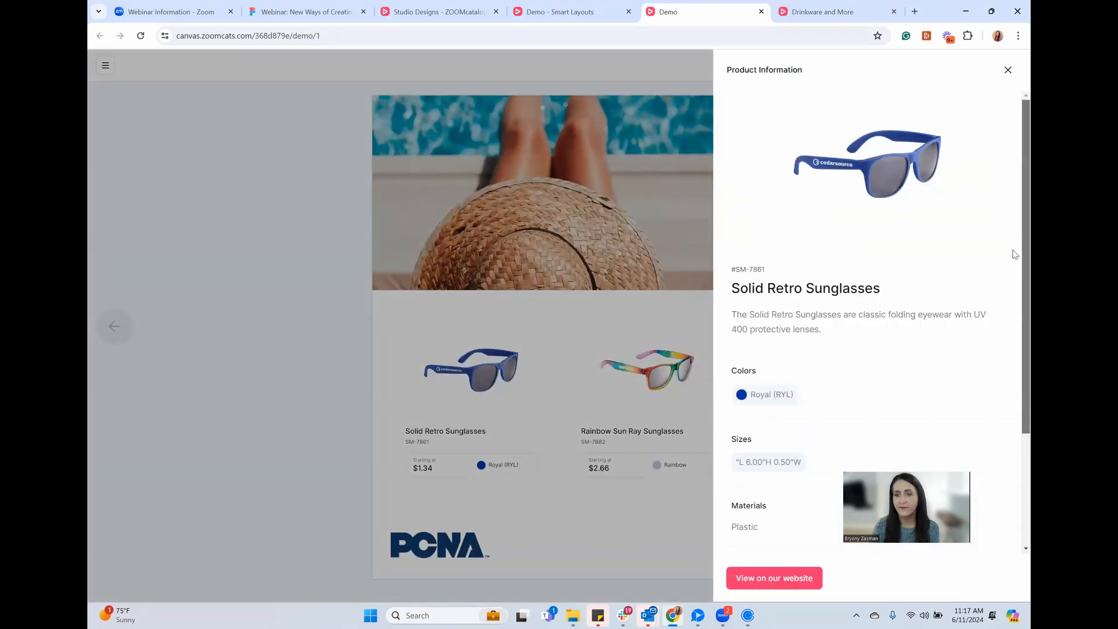
{"action": "scroll", "coordinate": [1015, 254], "scroll_direction": "down", "scroll_amount": 3}
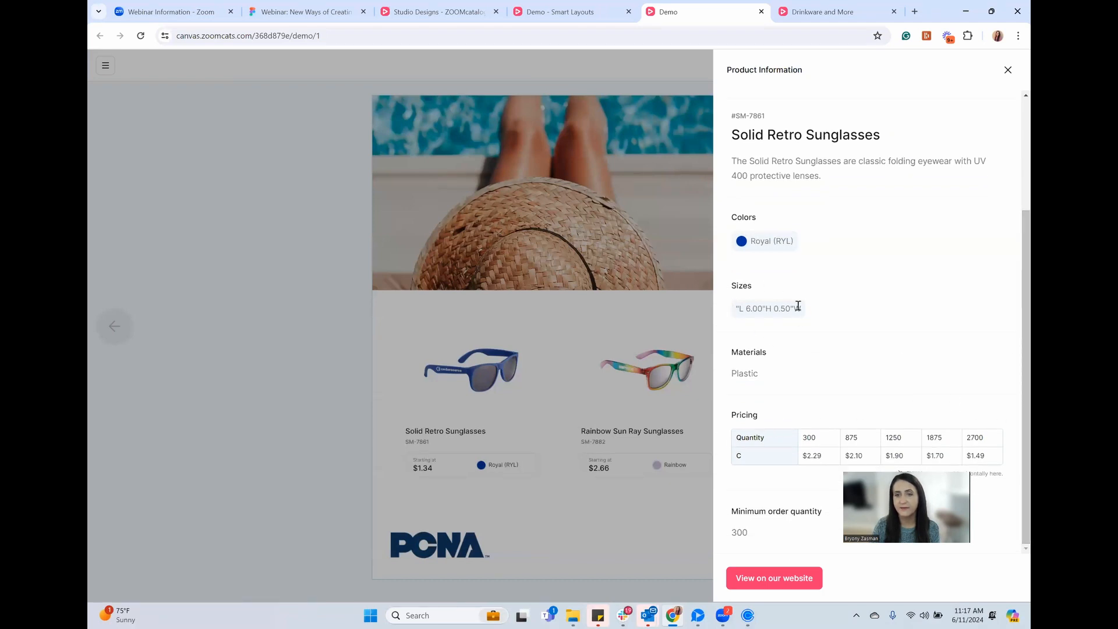
{"action": "scroll", "coordinate": [1014, 256], "scroll_direction": "up", "scroll_amount": 2}
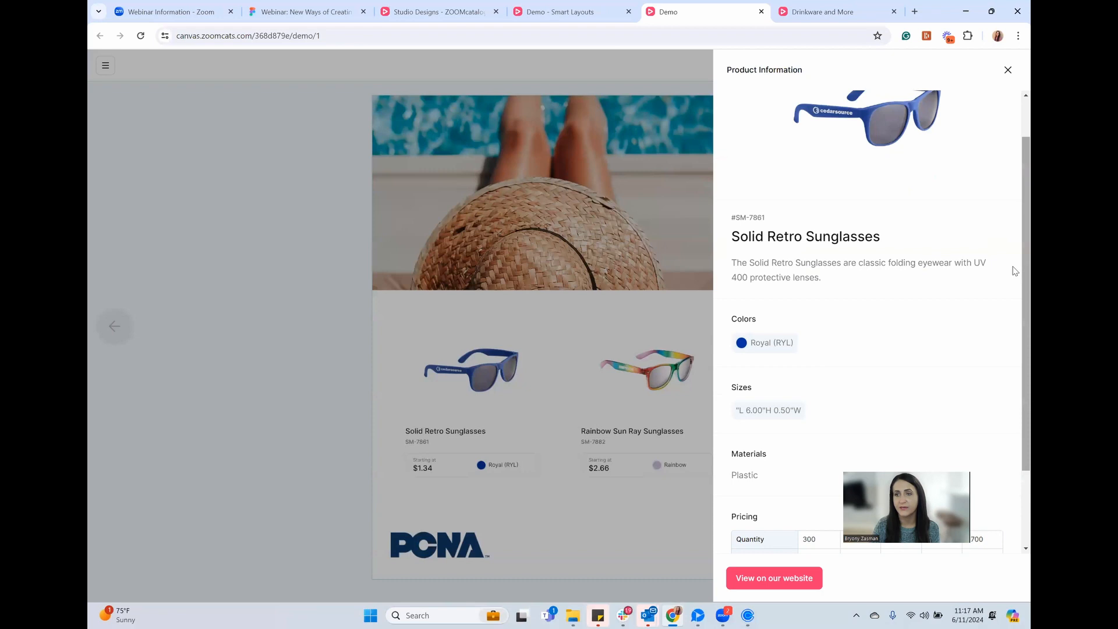
{"action": "left_click_drag", "start_coordinate": [1013, 266], "coordinate": [1012, 212]}
{"action": "left_click", "coordinate": [662, 367]}
Review the Rainbow Sun Ray Sunglasses details, then go back to the Smart Layouts editor tab
{"action": "left_click", "coordinate": [650, 372]}
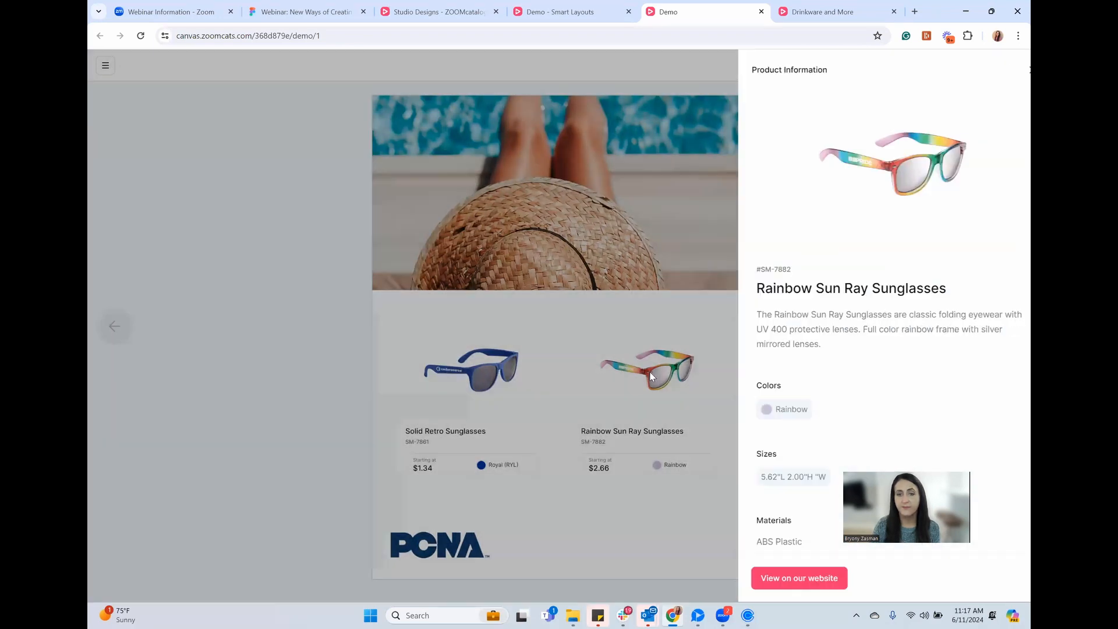
{"action": "scroll", "coordinate": [1013, 215], "scroll_direction": "down", "scroll_amount": 3}
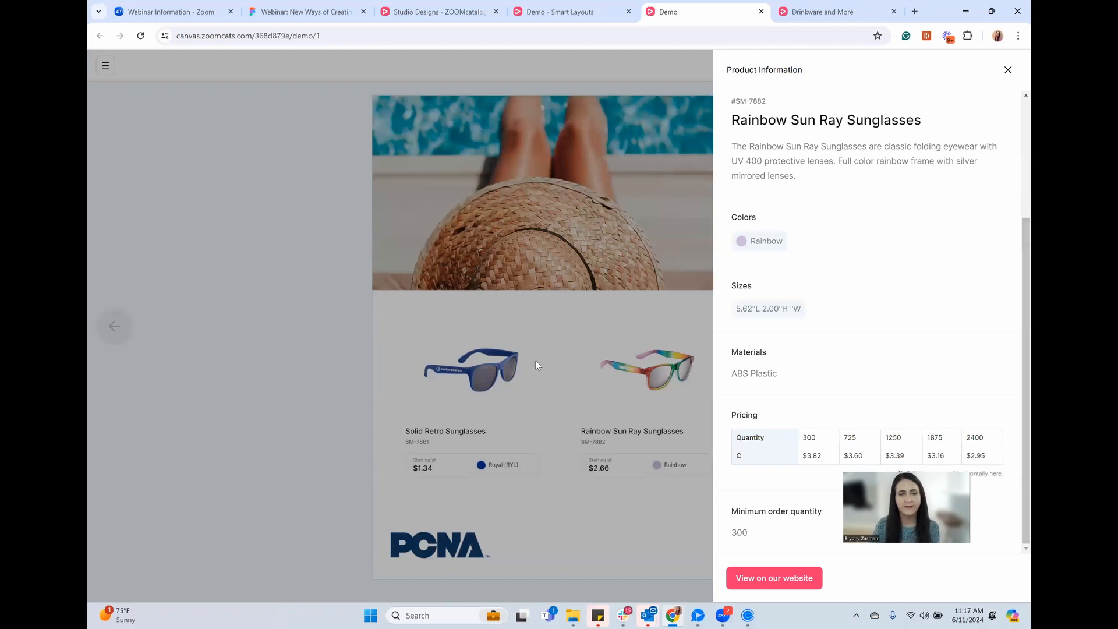
{"action": "left_click", "coordinate": [590, 338]}
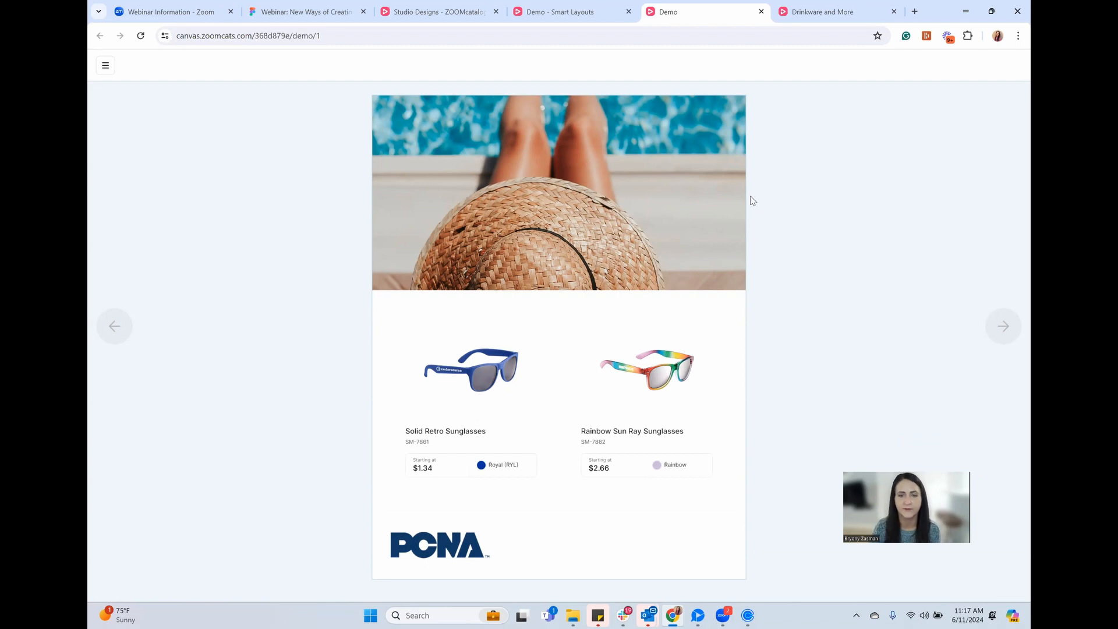
{"action": "left_click", "coordinate": [581, 18]}
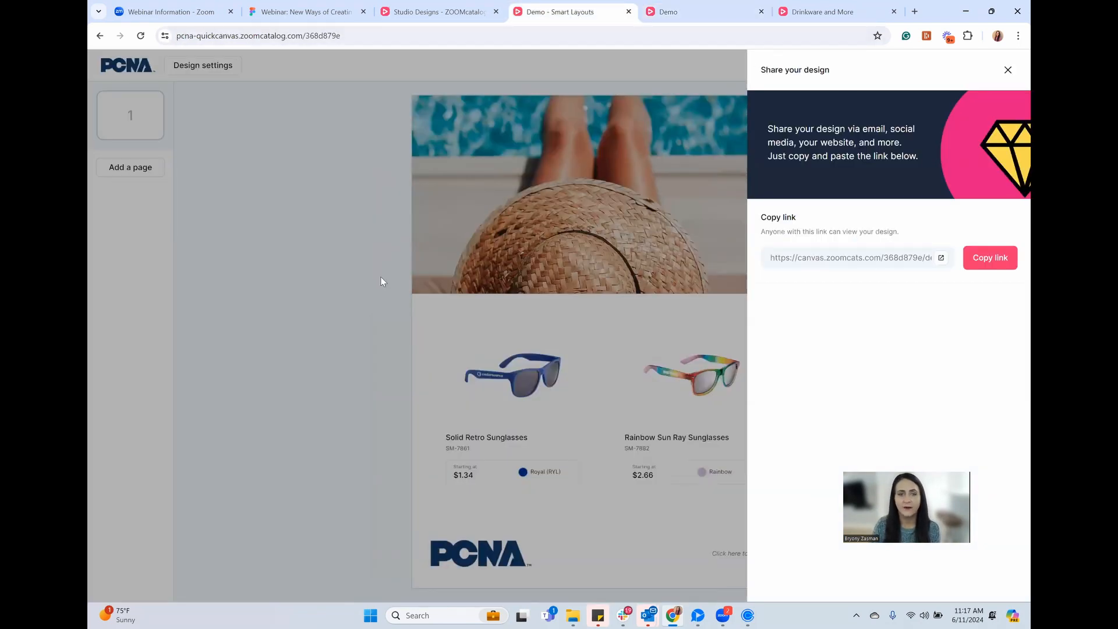
Open the Solid Retro Sunglasses product settings and review its Page, Sidebar and Data options
{"action": "left_click", "coordinate": [326, 316]}
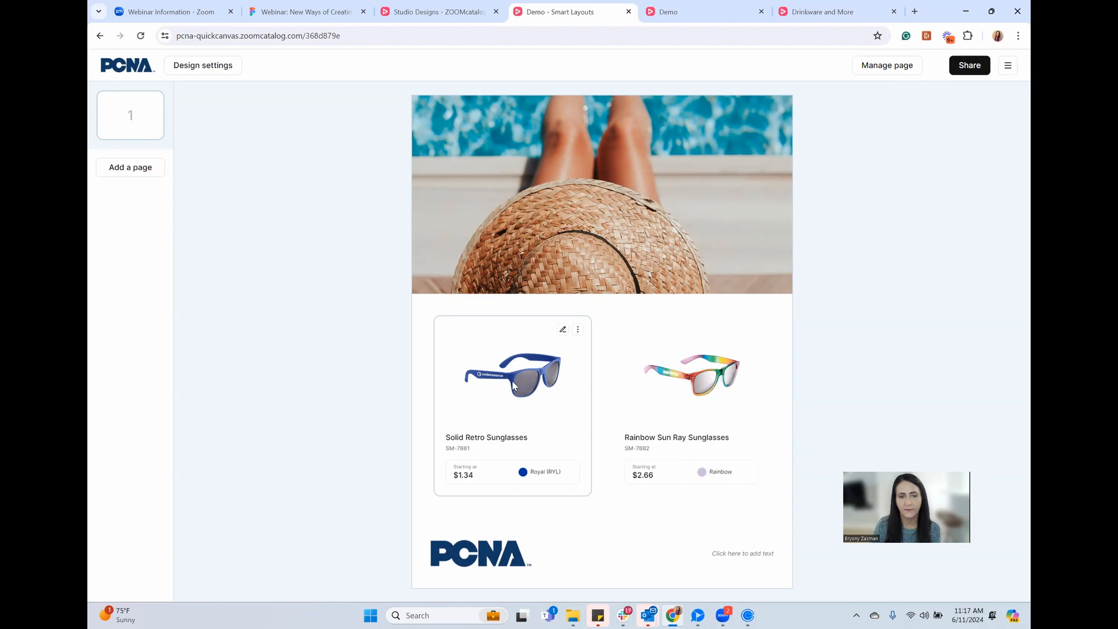
{"action": "left_click", "coordinate": [563, 332]}
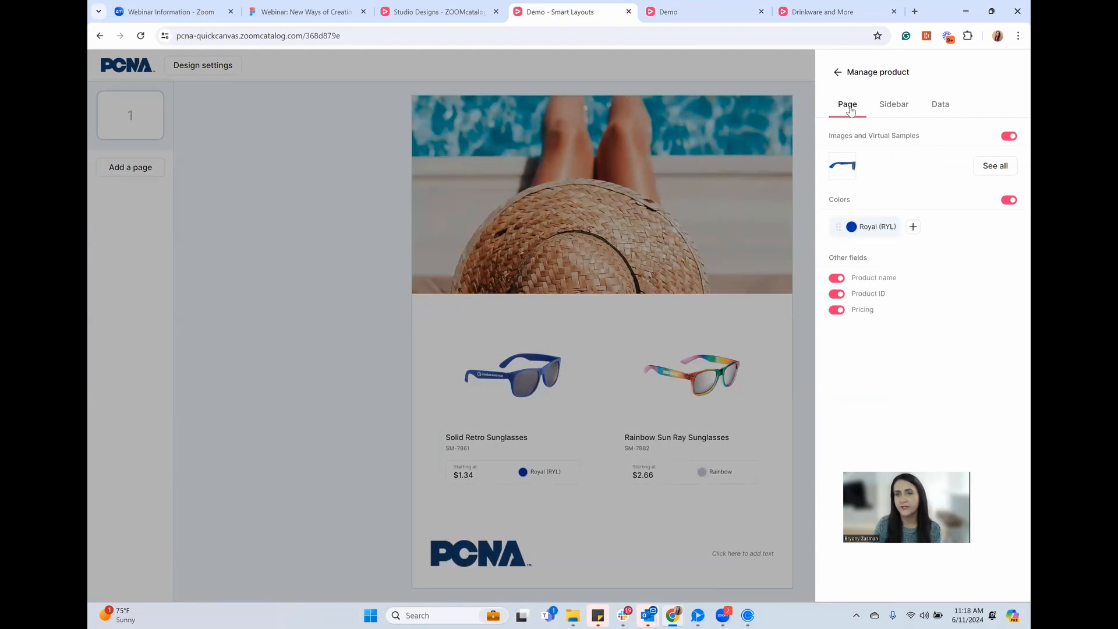
{"action": "left_click", "coordinate": [837, 310]}
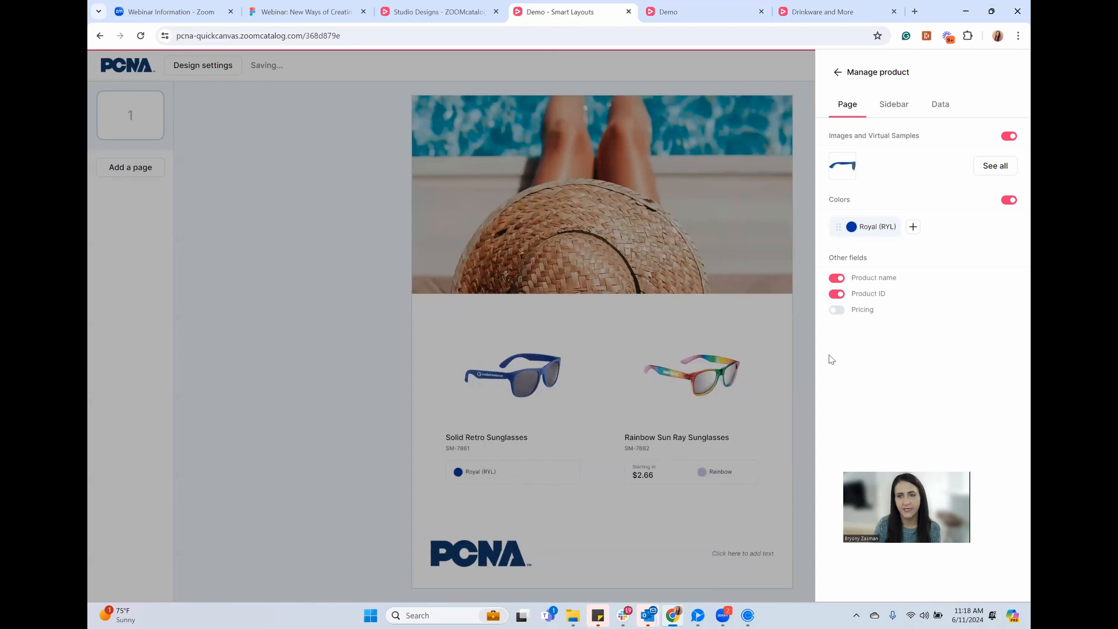
{"action": "left_click", "coordinate": [837, 309]}
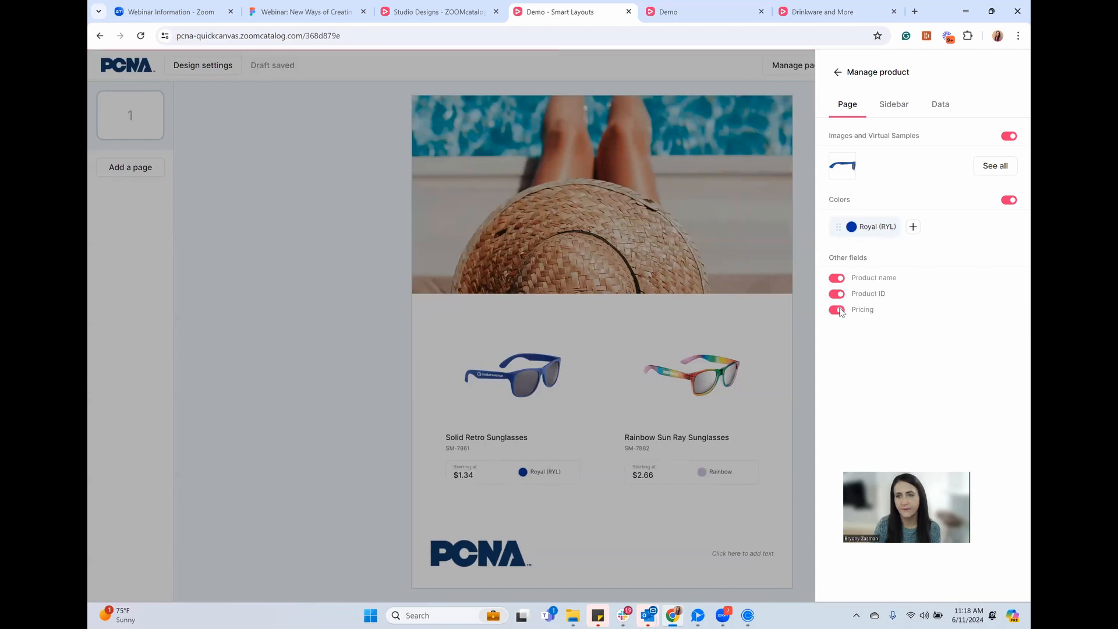
{"action": "left_click", "coordinate": [893, 105]}
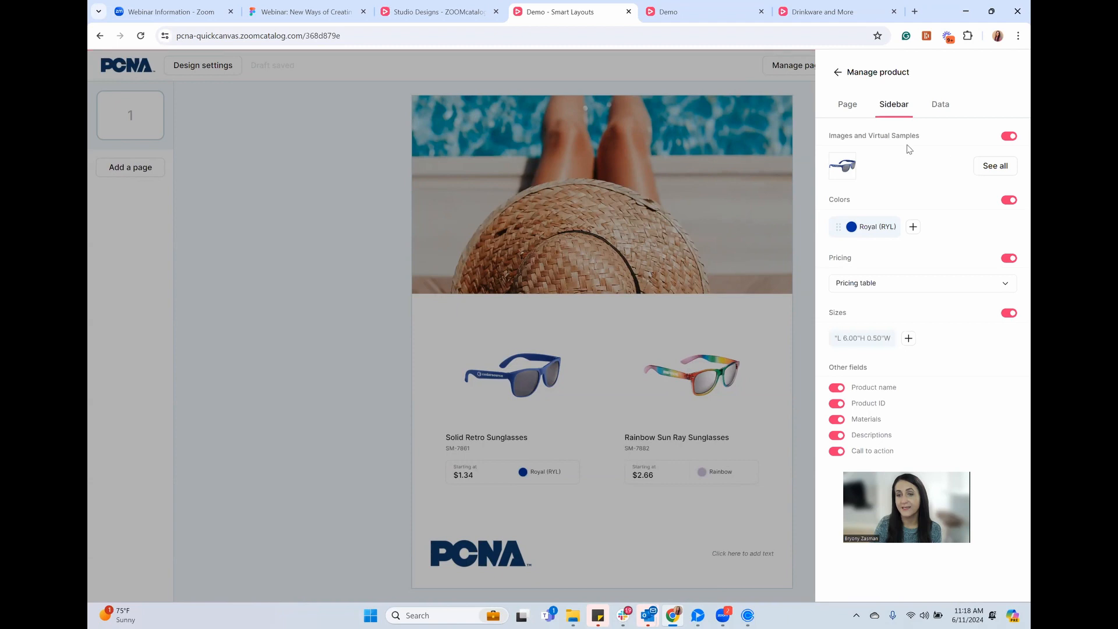
{"action": "left_click", "coordinate": [939, 107]}
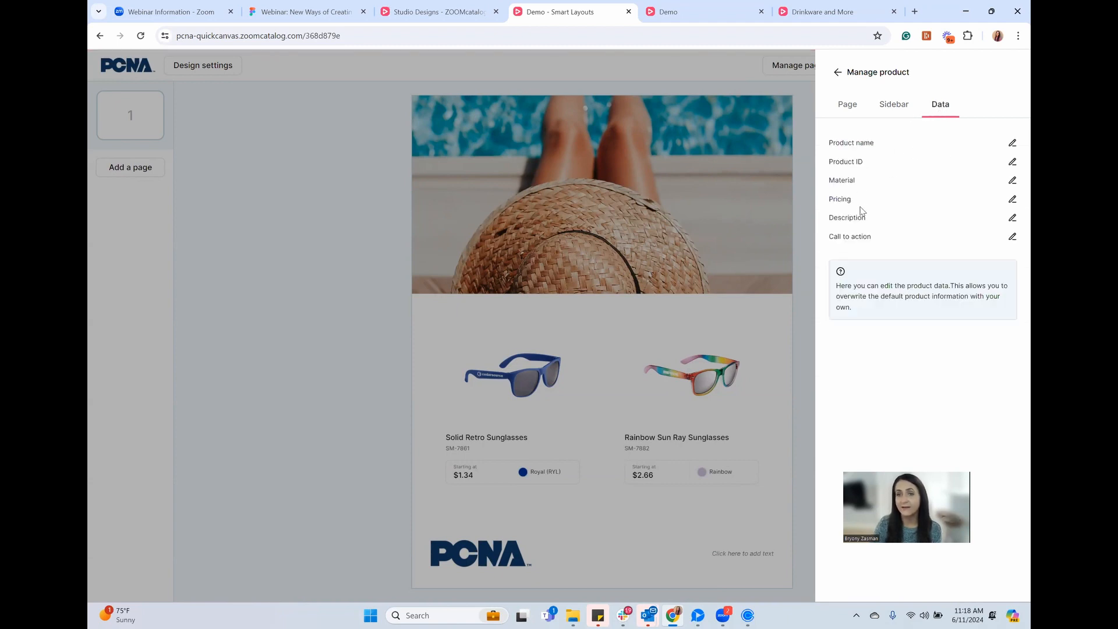
Enable a 20% price markup on Solid Retro Sunglasses, raising its starting price to $1.61
{"action": "left_click", "coordinate": [1011, 200]}
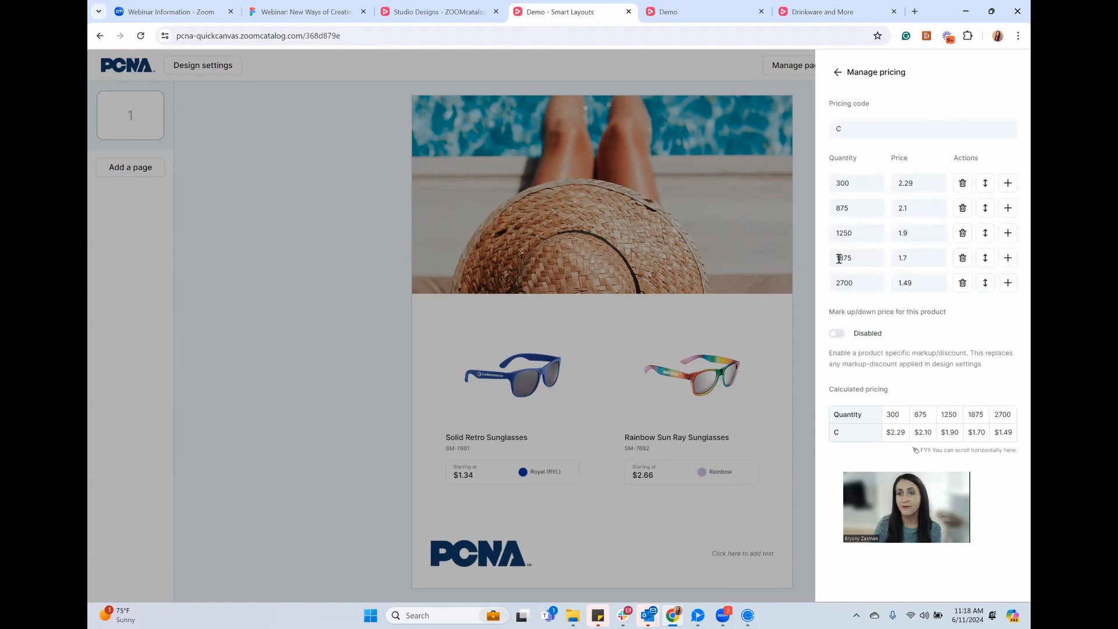
{"action": "left_click", "coordinate": [837, 333]}
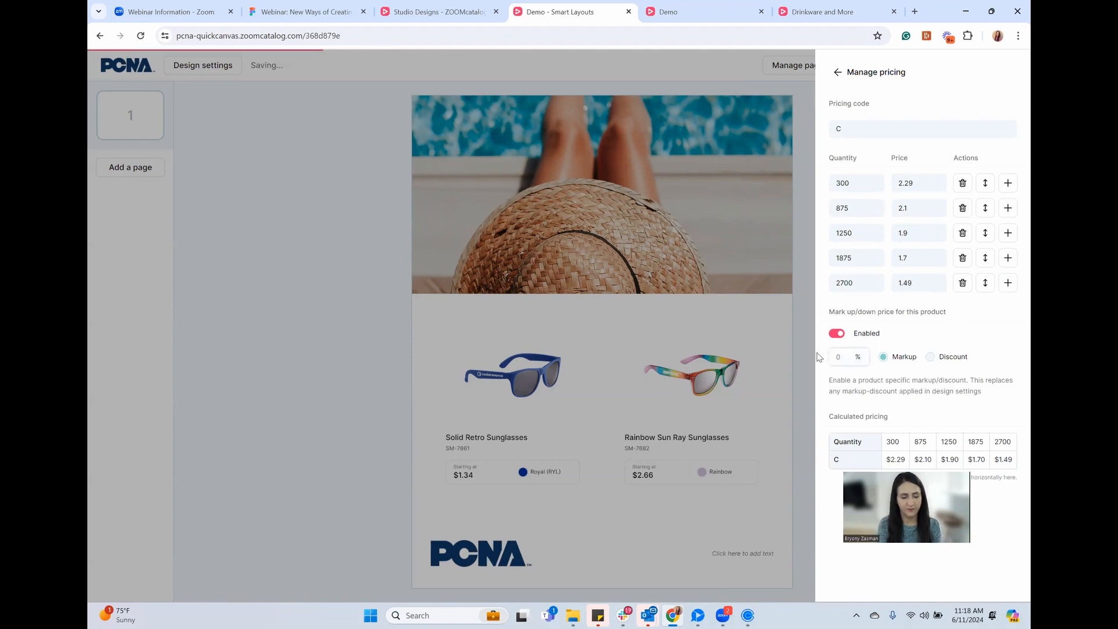
{"action": "type", "text": "20"}
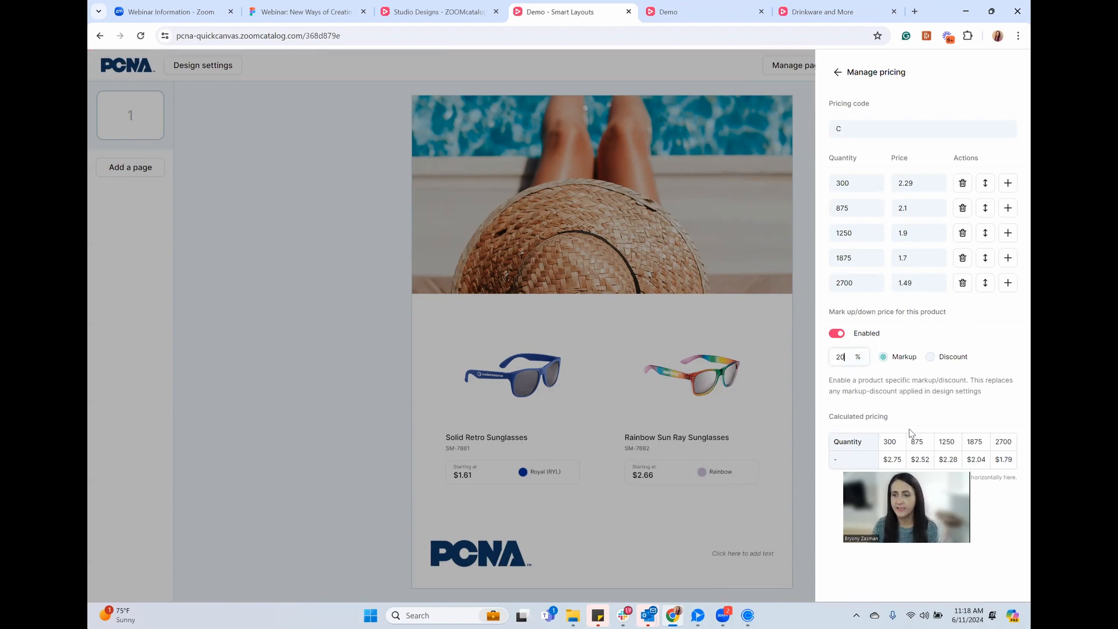
{"action": "left_click", "coordinate": [838, 72]}
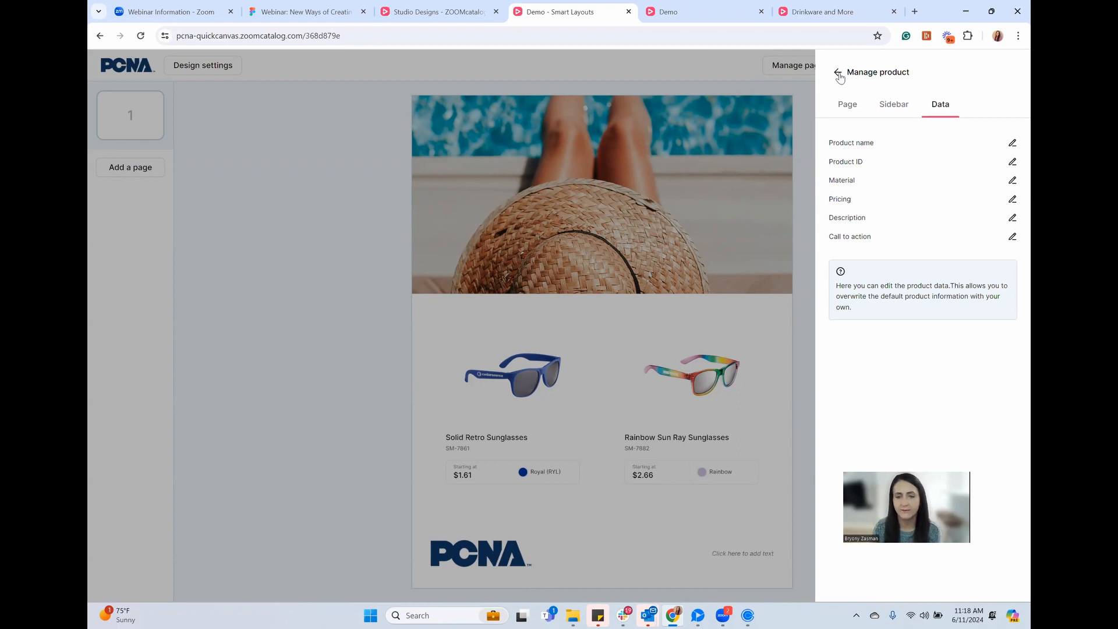
Close the product settings and return to the Studio designs list
{"action": "left_click", "coordinate": [684, 133]}
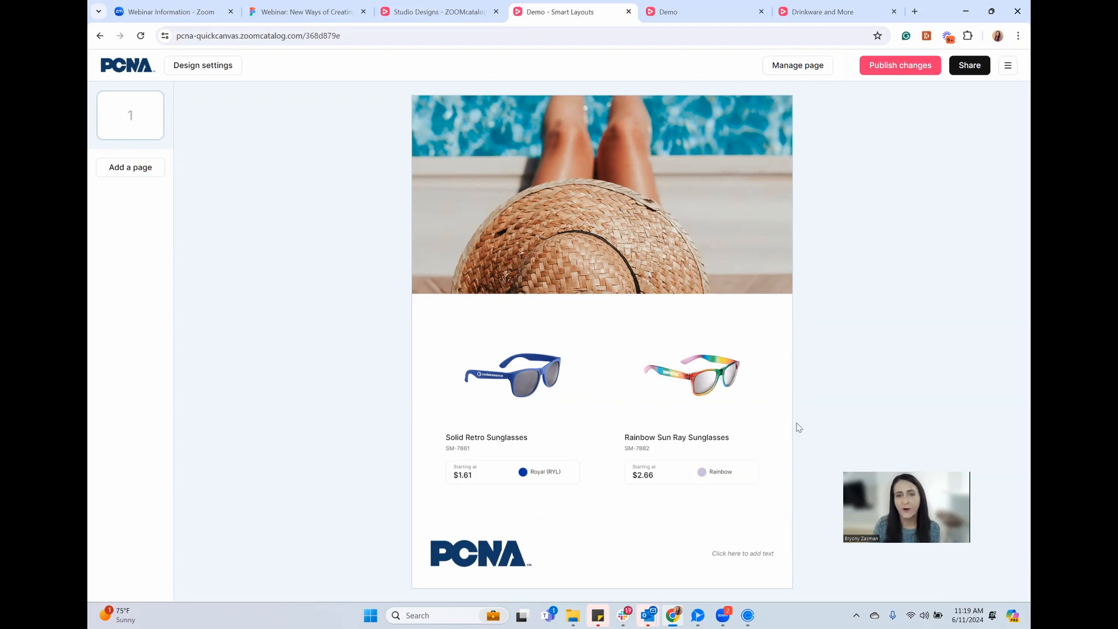
{"action": "mouse_move", "coordinate": [469, 446]}
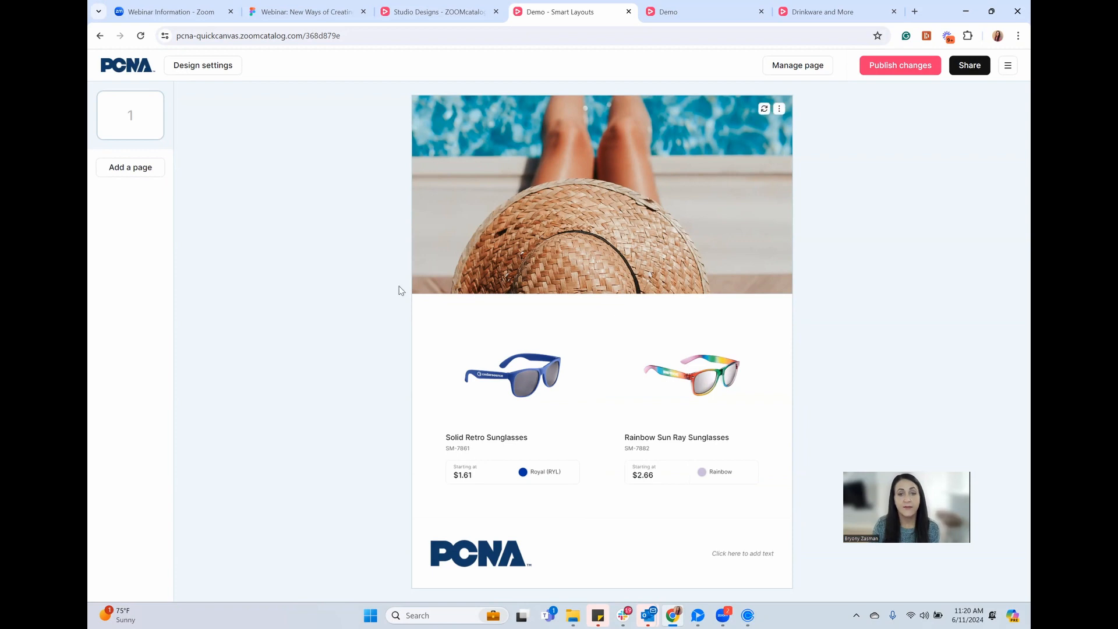
{"action": "left_click", "coordinate": [390, 7]}
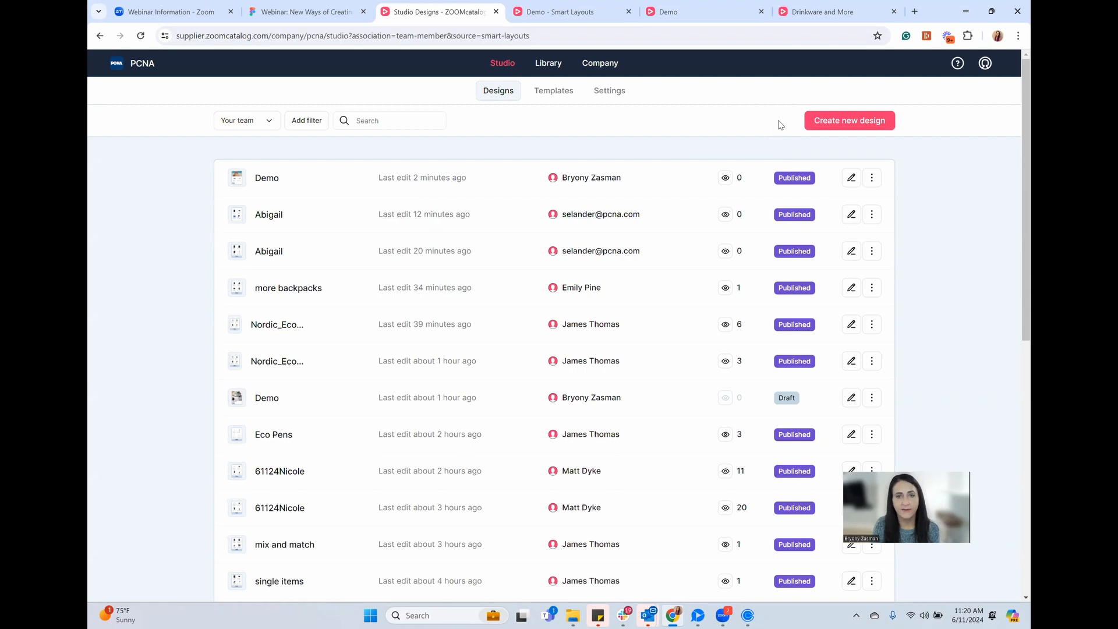
Create a new design from the Studio designs list
{"action": "left_click", "coordinate": [851, 126]}
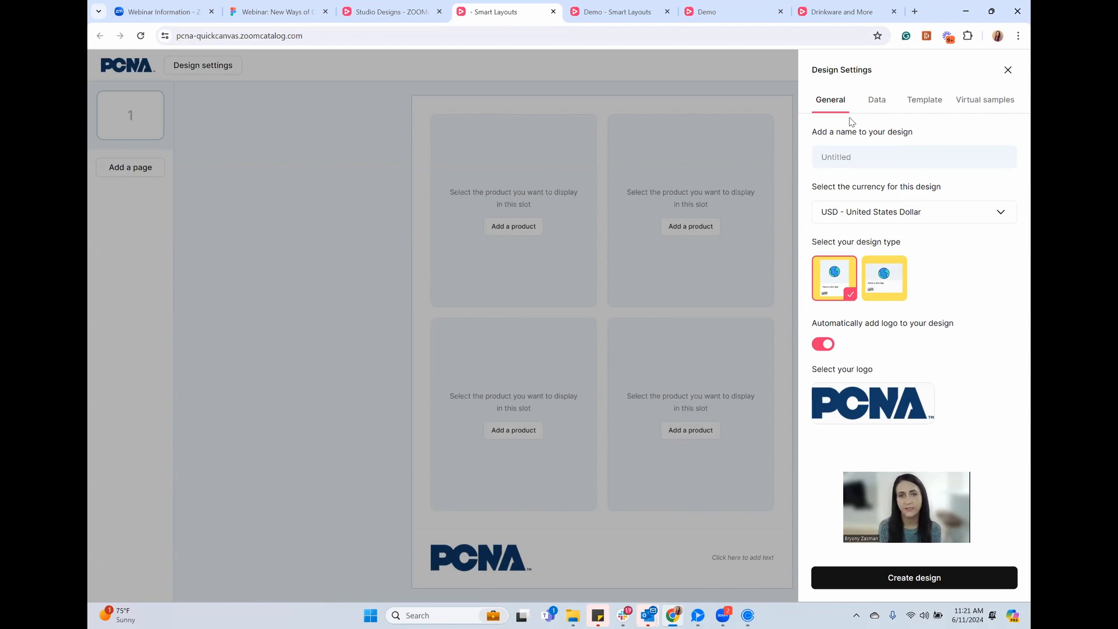
Create a portrait design named 'Demo - look book' with the PCNA logo kept on
{"action": "left_click", "coordinate": [849, 152]}
{"action": "type", "text": "D"}
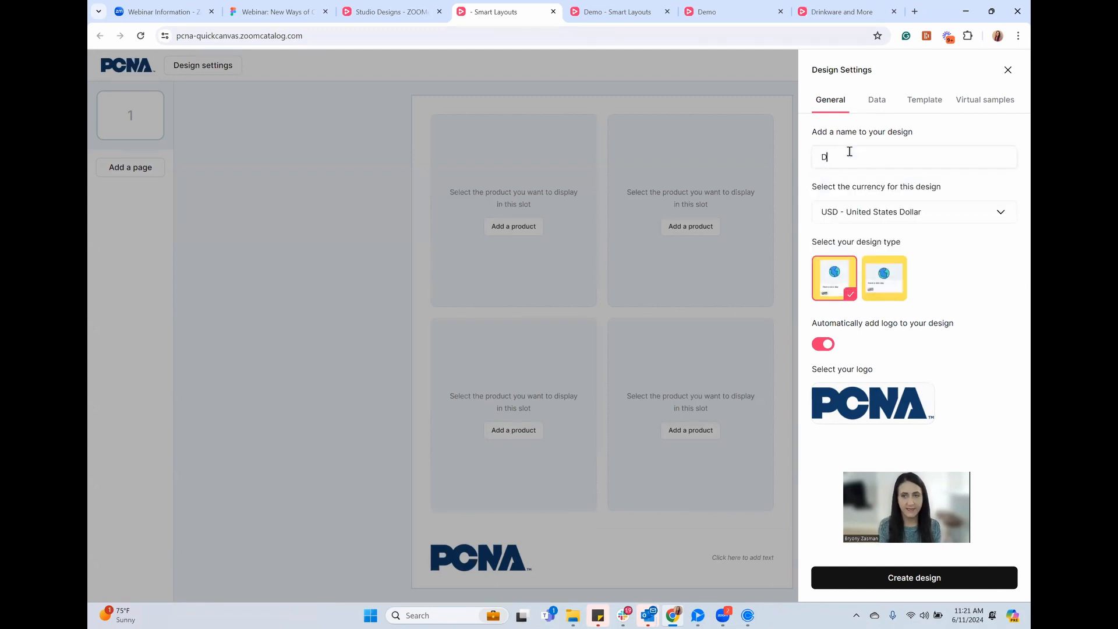
{"action": "type", "text": "emo - lookbook"}
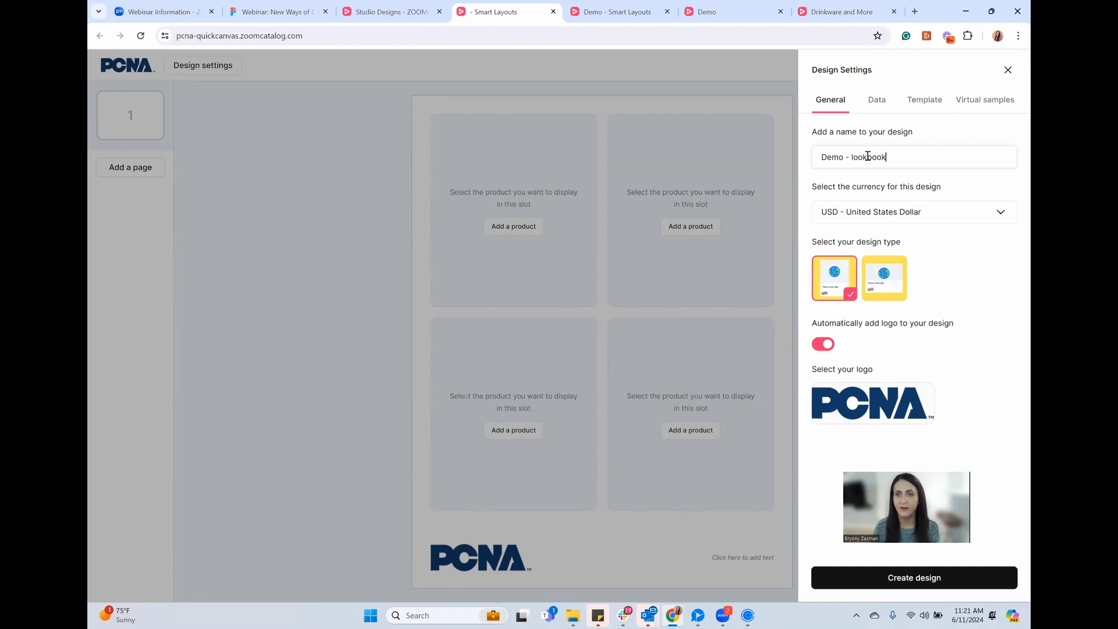
{"action": "left_click", "coordinate": [868, 156]}
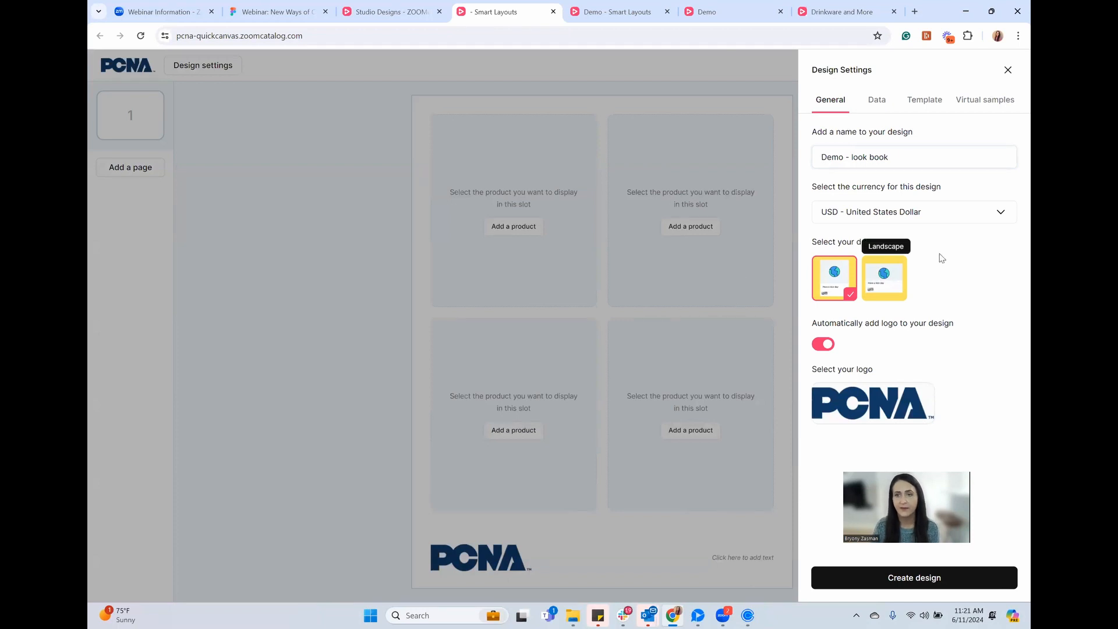
{"action": "mouse_move", "coordinate": [858, 412]}
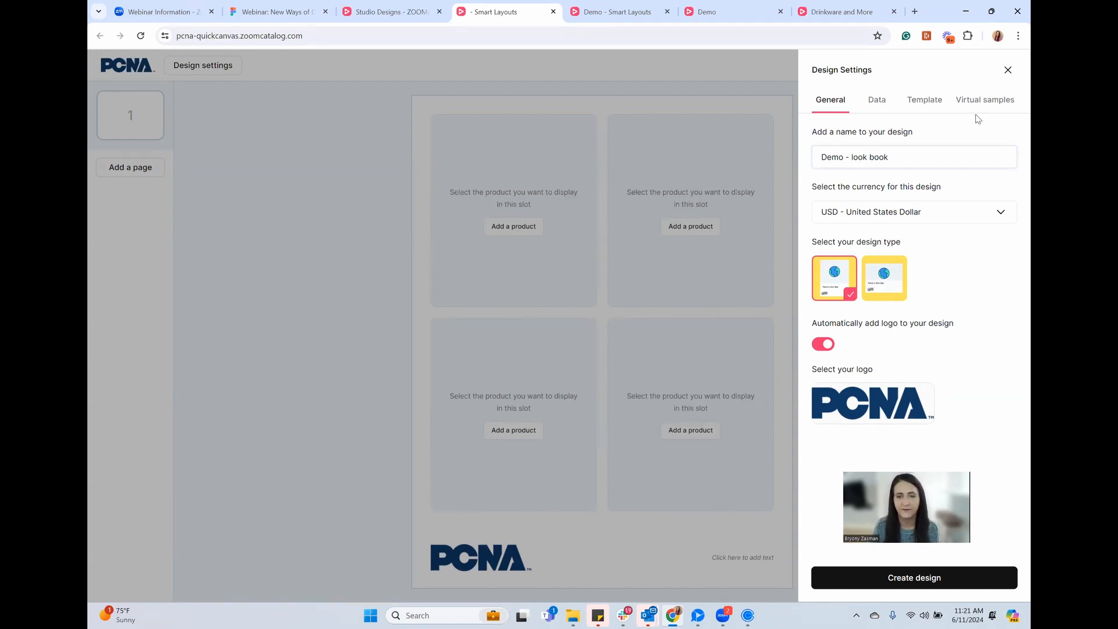
{"action": "left_click", "coordinate": [929, 585]}
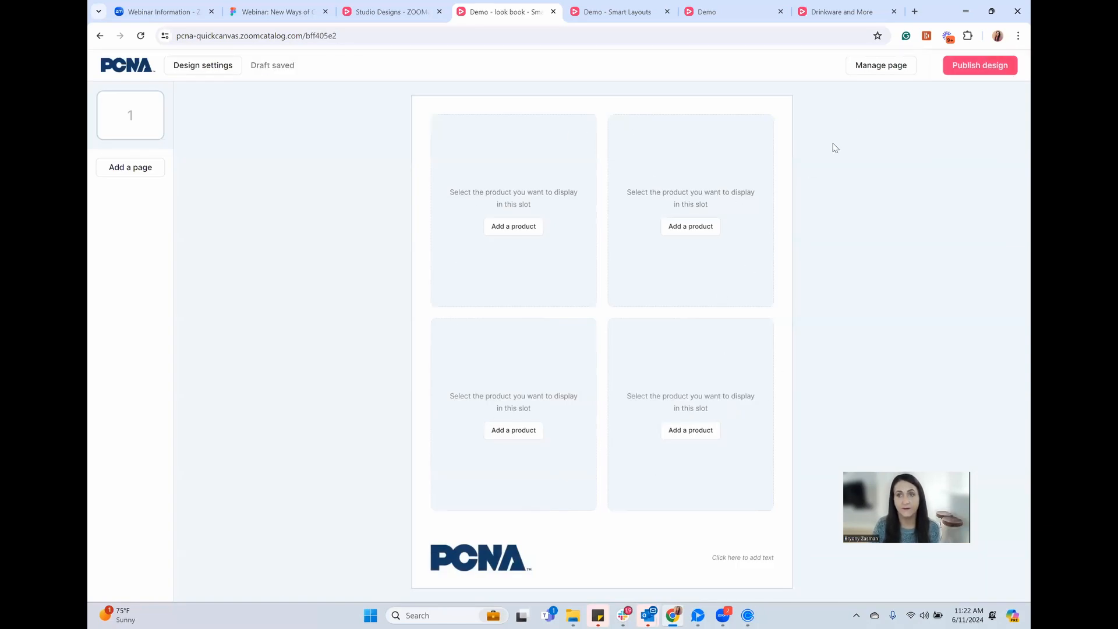
Apply the Cover page layout to page 1, keeping its Title section switched on
{"action": "left_click", "coordinate": [882, 69]}
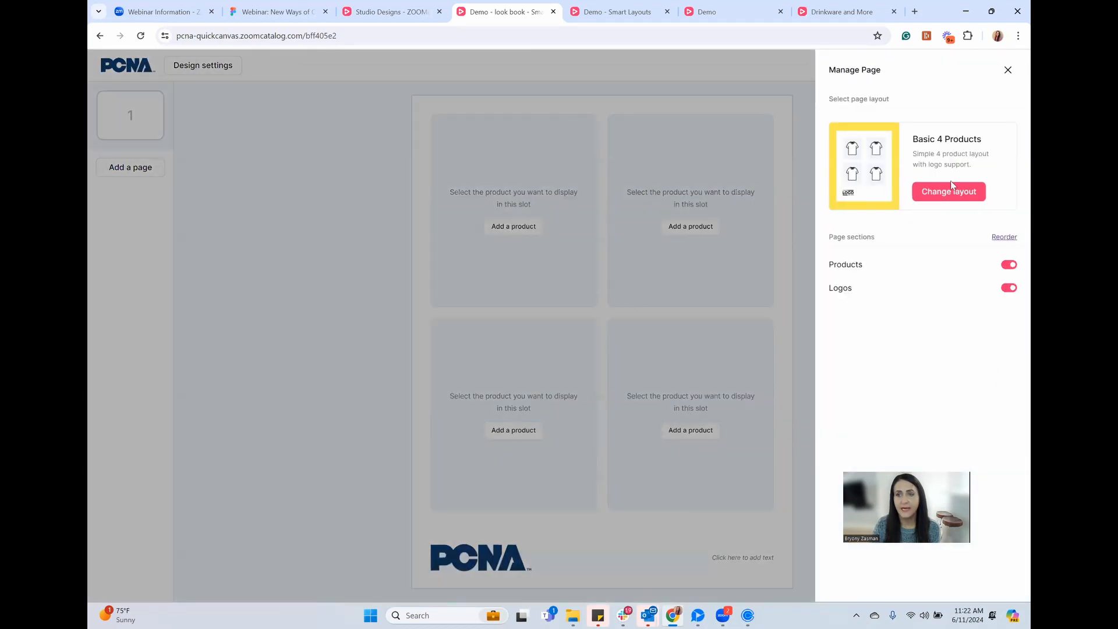
{"action": "left_click", "coordinate": [952, 190]}
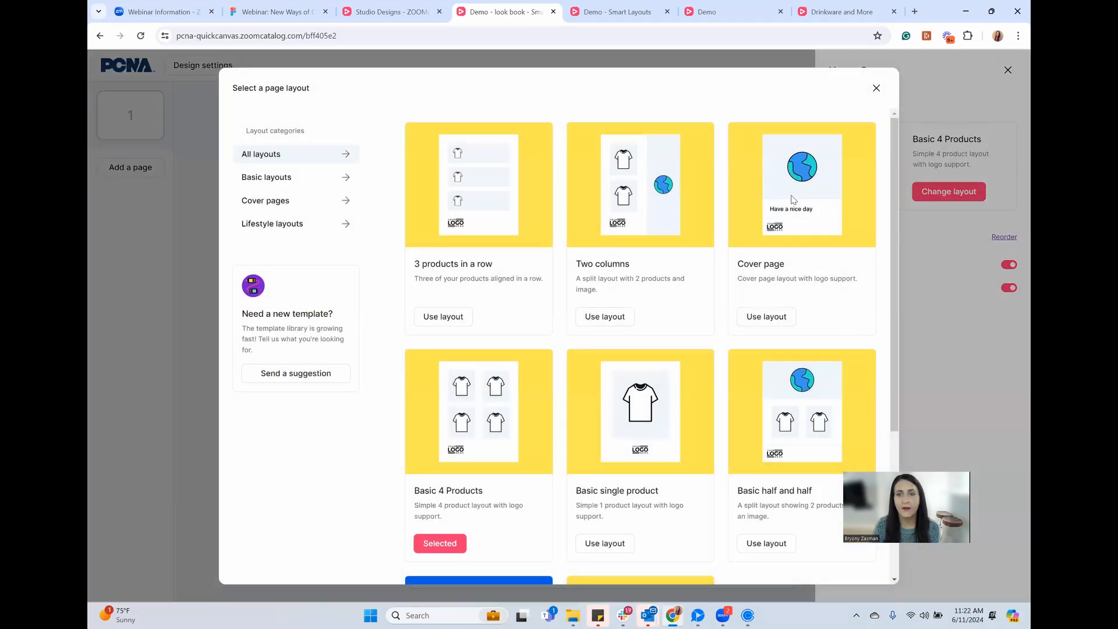
{"action": "left_click", "coordinate": [766, 317]}
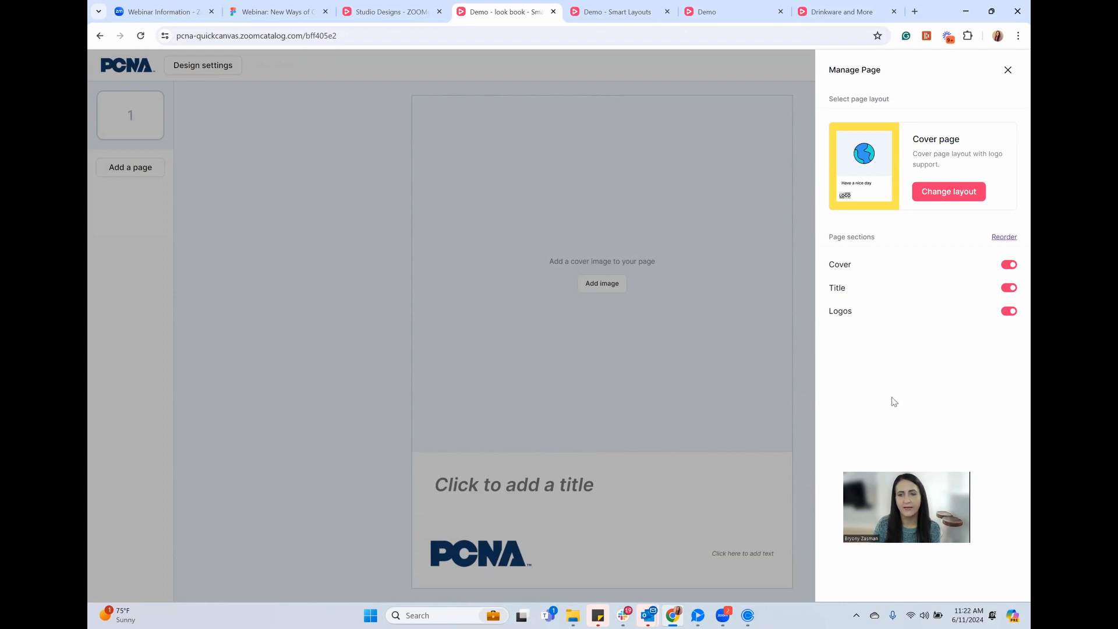
{"action": "left_click", "coordinate": [1011, 287]}
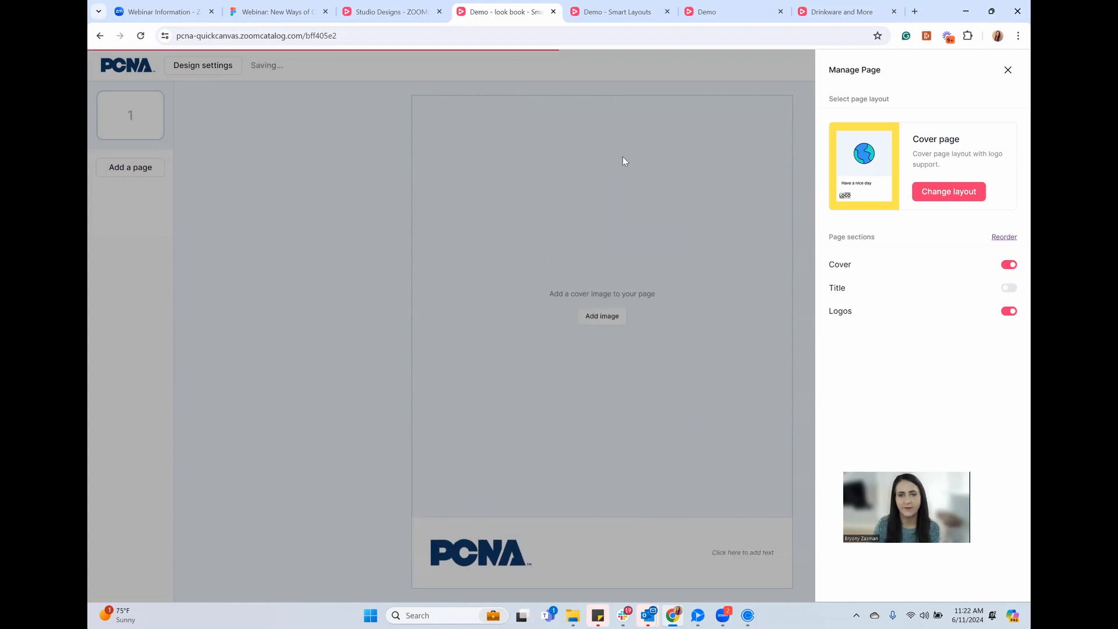
{"action": "left_click", "coordinate": [1009, 288]}
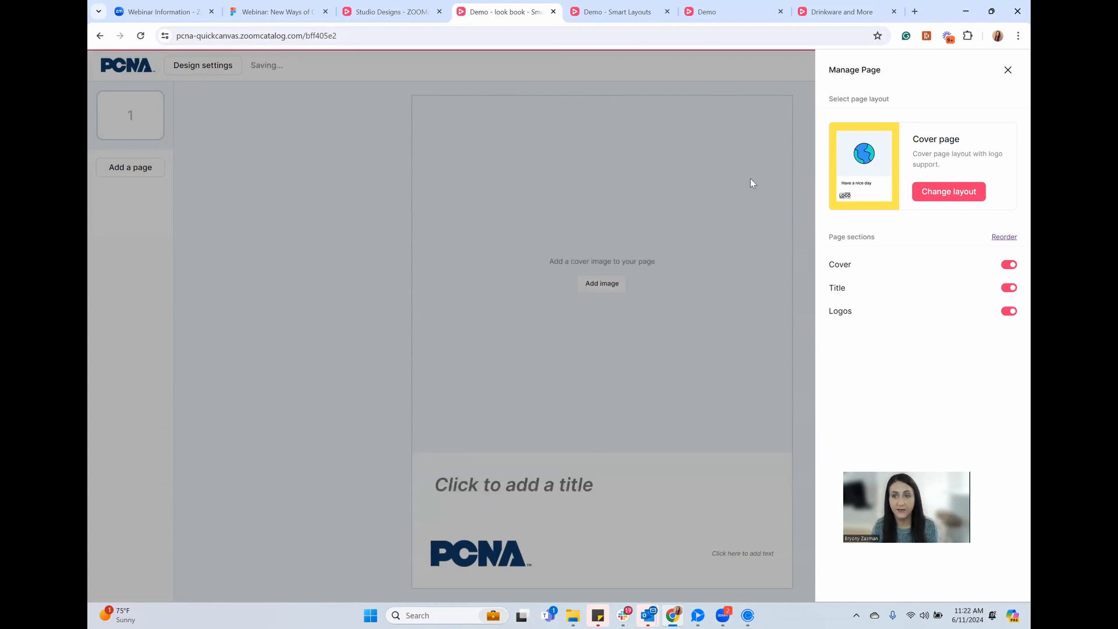
{"action": "left_click", "coordinate": [718, 337]}
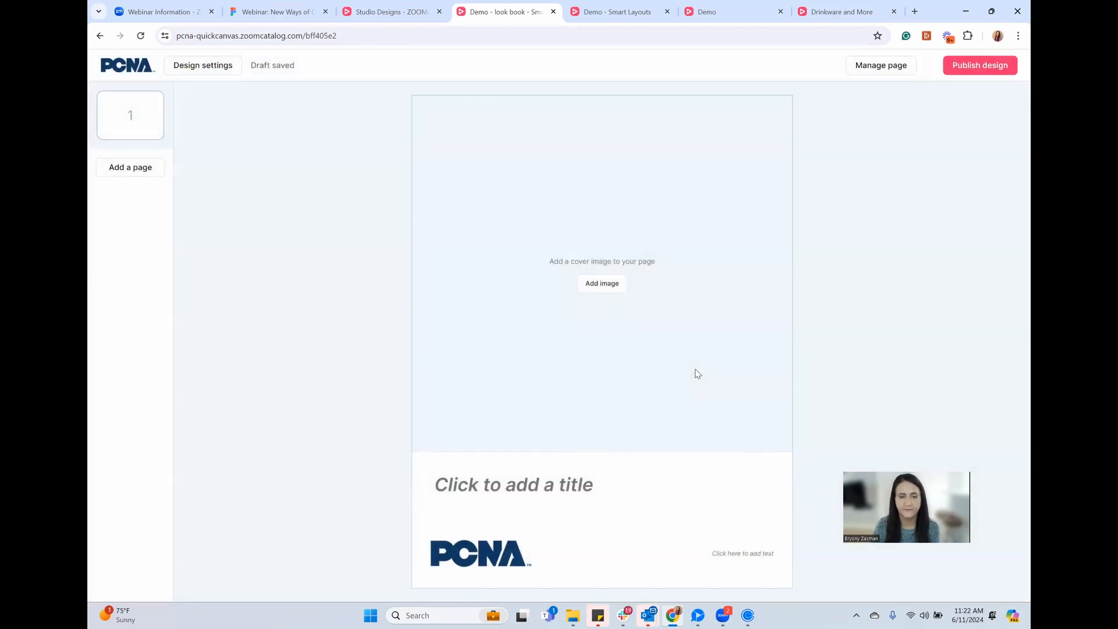
Filter the shared library to Cover Image and place the boxed jacket-and-mug photo on the cover
{"action": "left_click", "coordinate": [601, 284]}
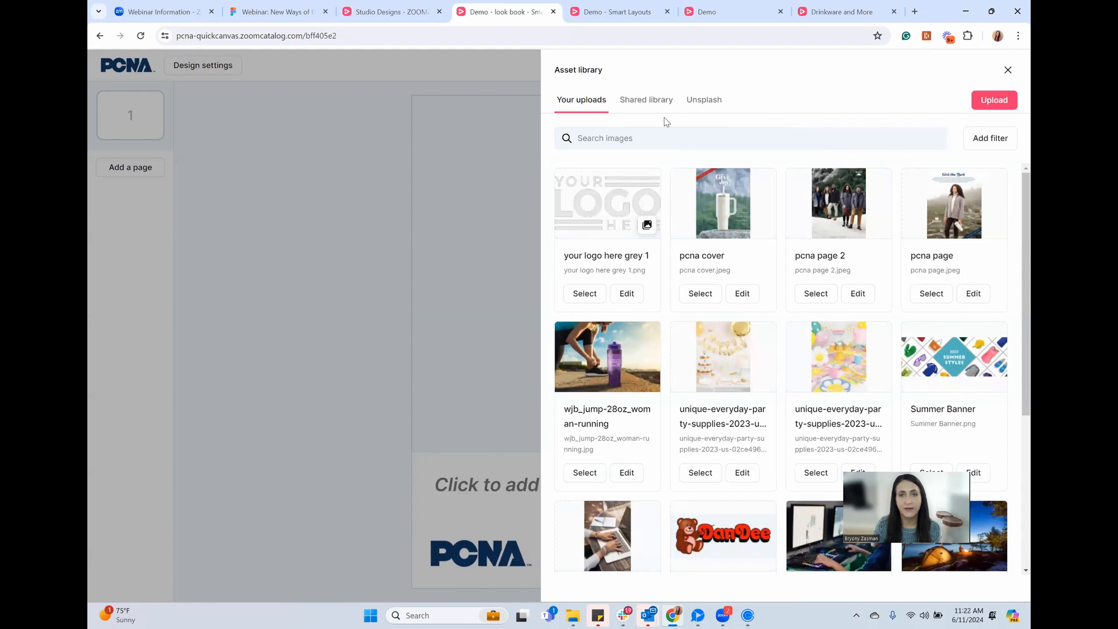
{"action": "left_click", "coordinate": [639, 108]}
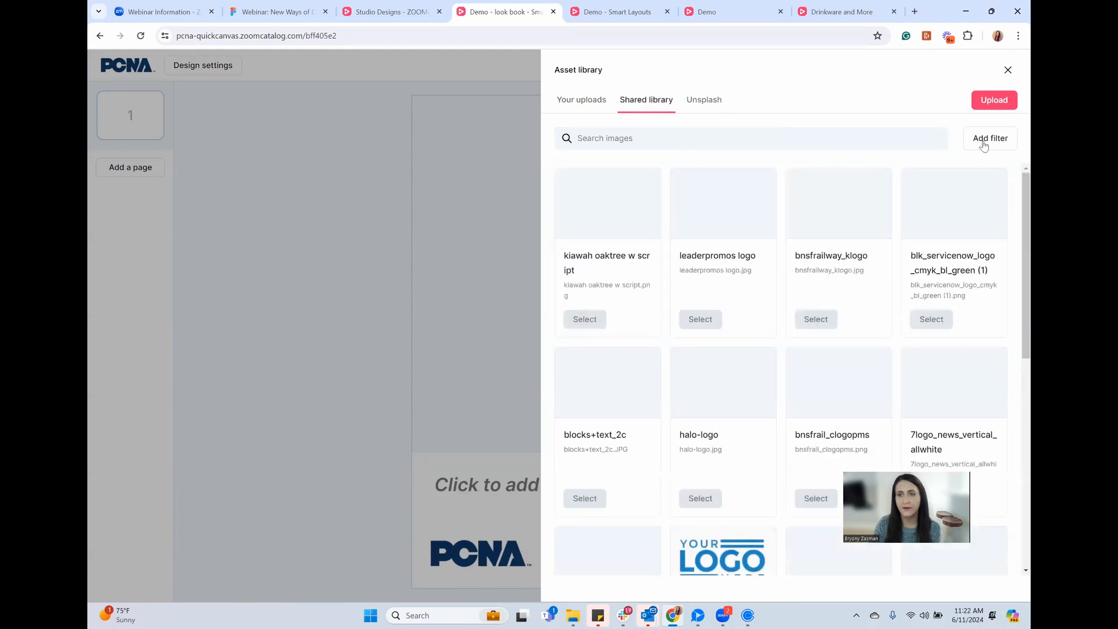
{"action": "left_click", "coordinate": [987, 142]}
{"action": "left_click", "coordinate": [975, 169]}
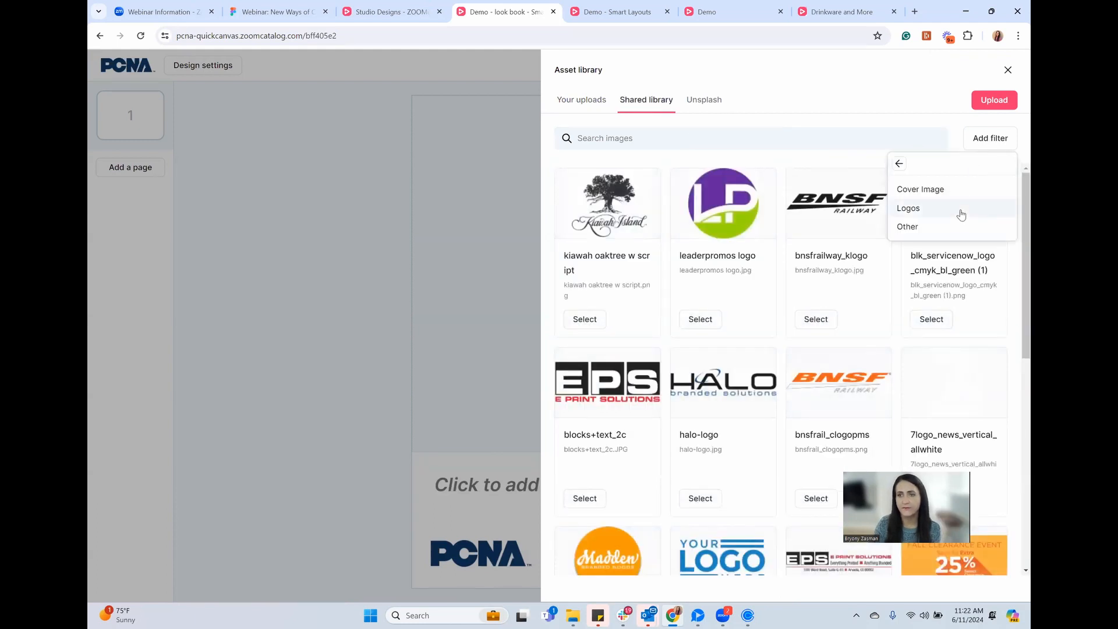
{"action": "left_click", "coordinate": [957, 196]}
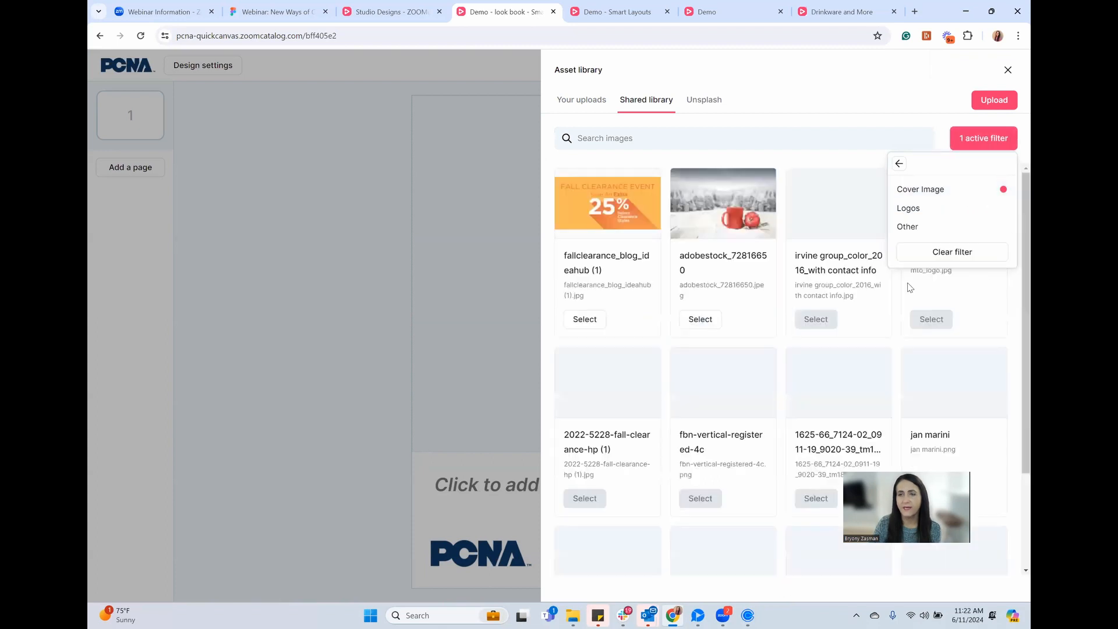
{"action": "left_click", "coordinate": [1015, 326]}
{"action": "scroll", "coordinate": [1015, 415], "scroll_direction": "down", "scroll_amount": 2}
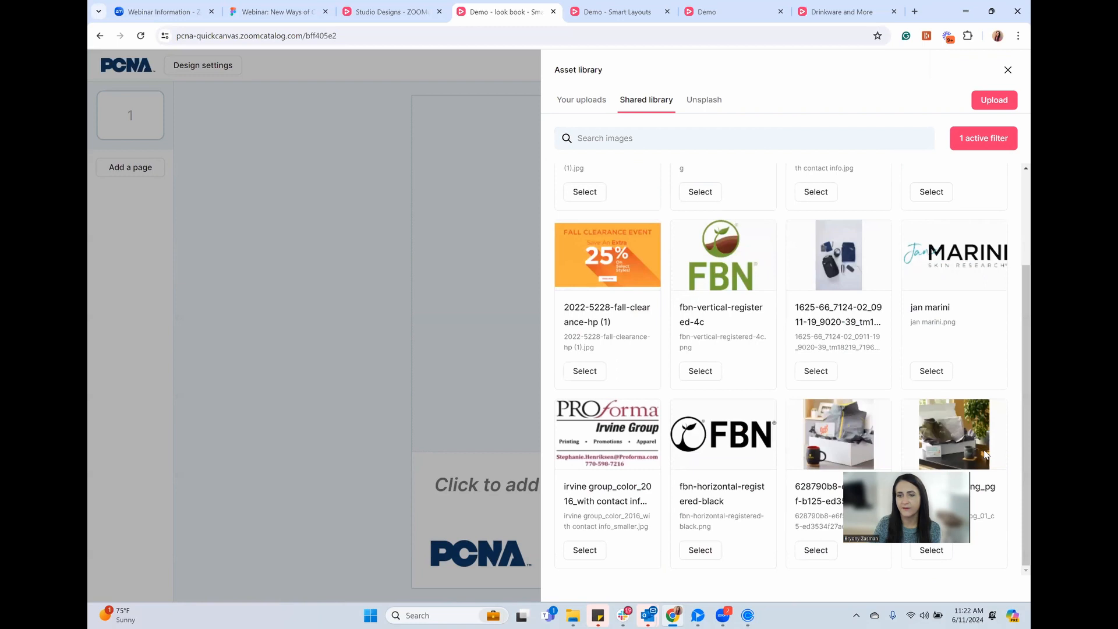
{"action": "left_click", "coordinate": [815, 551]}
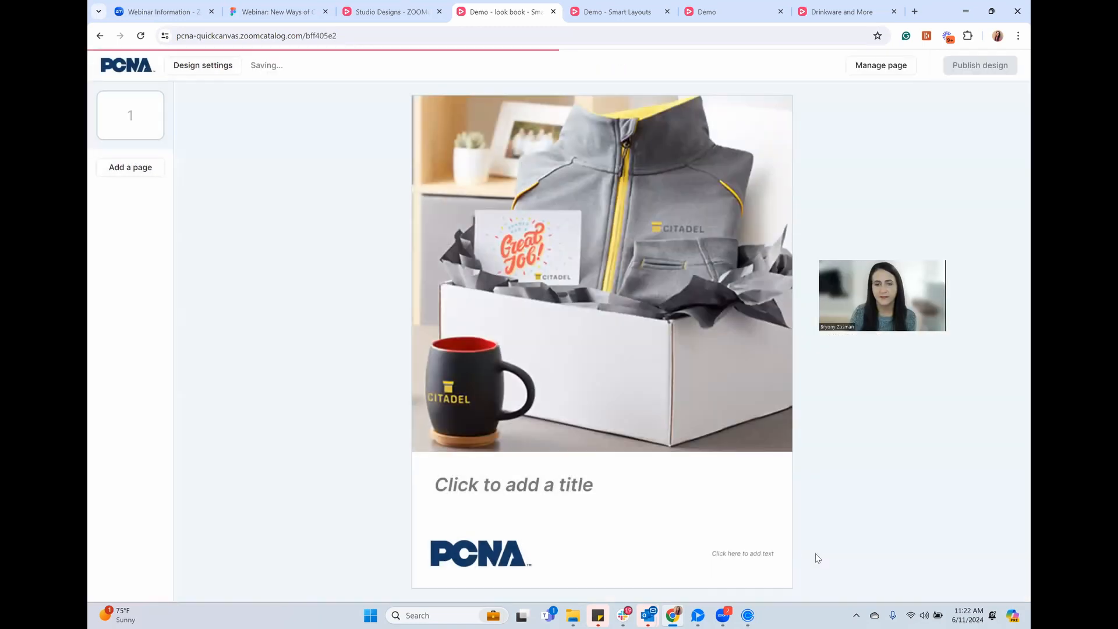
Title the cover page 'Employee Gifts 2024'
{"action": "left_click", "coordinate": [511, 484]}
{"action": "type", "text": "Em"}
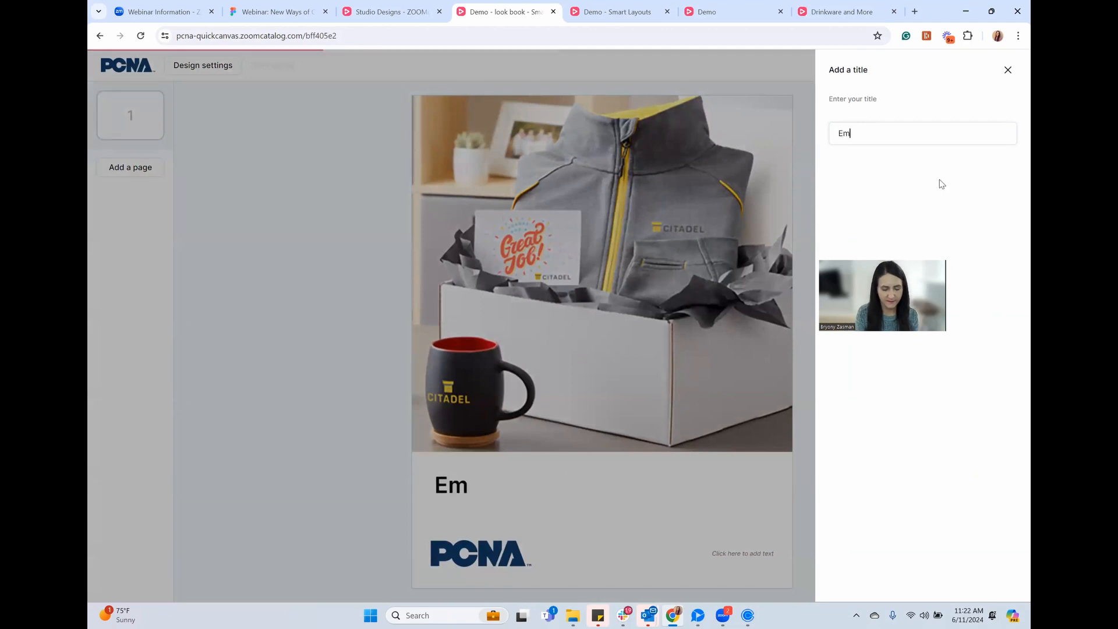
{"action": "type", "text": "ployee Gifts "}
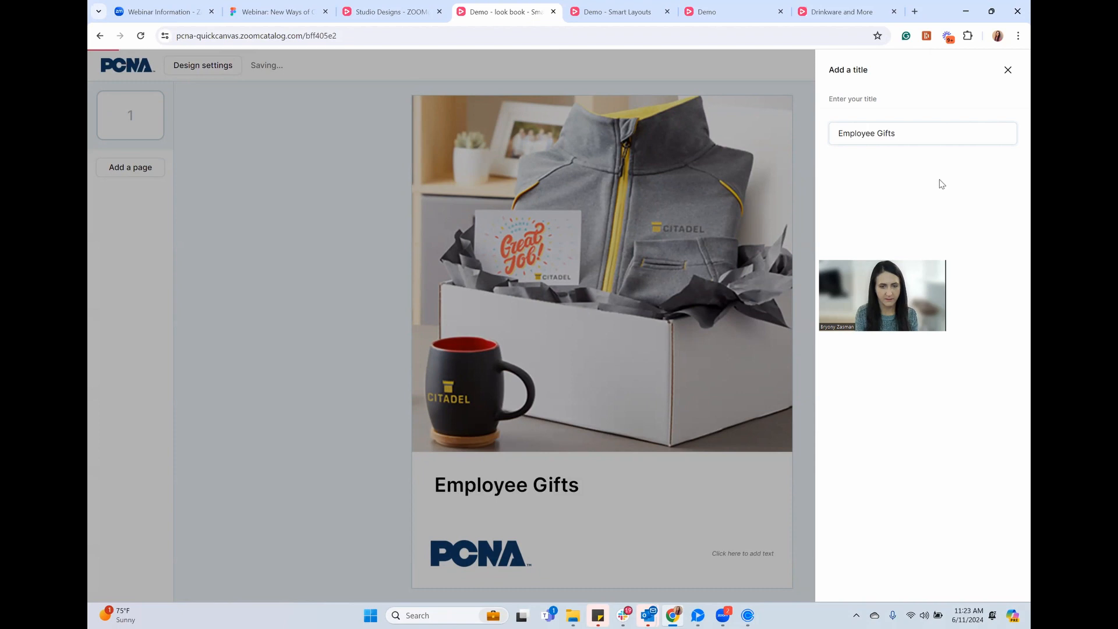
{"action": "type", "text": "2024"}
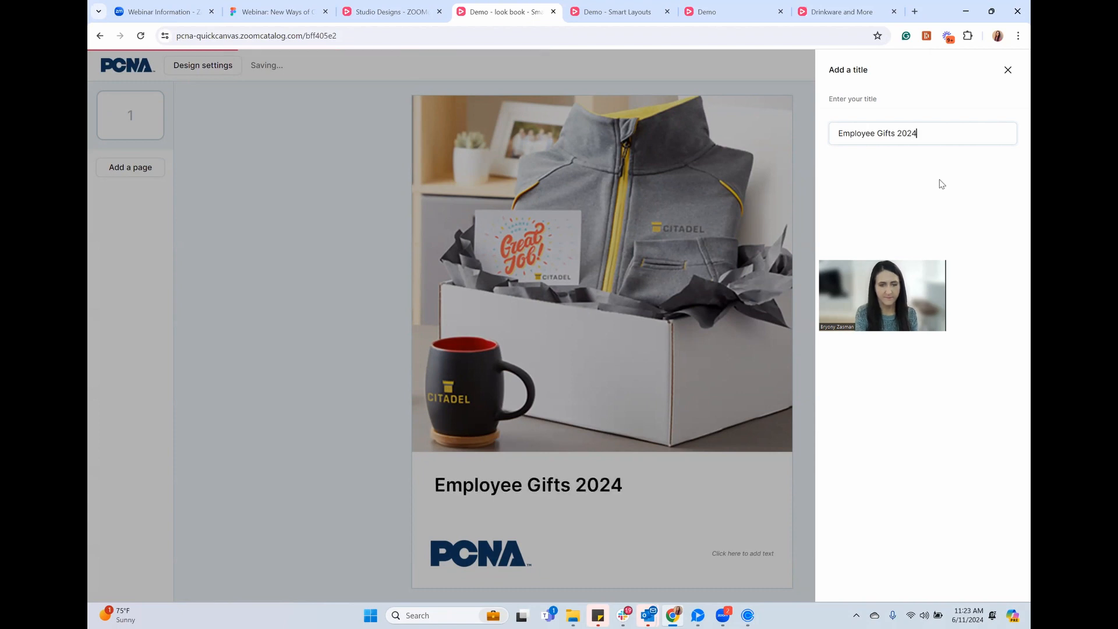
{"action": "left_click", "coordinate": [733, 554]}
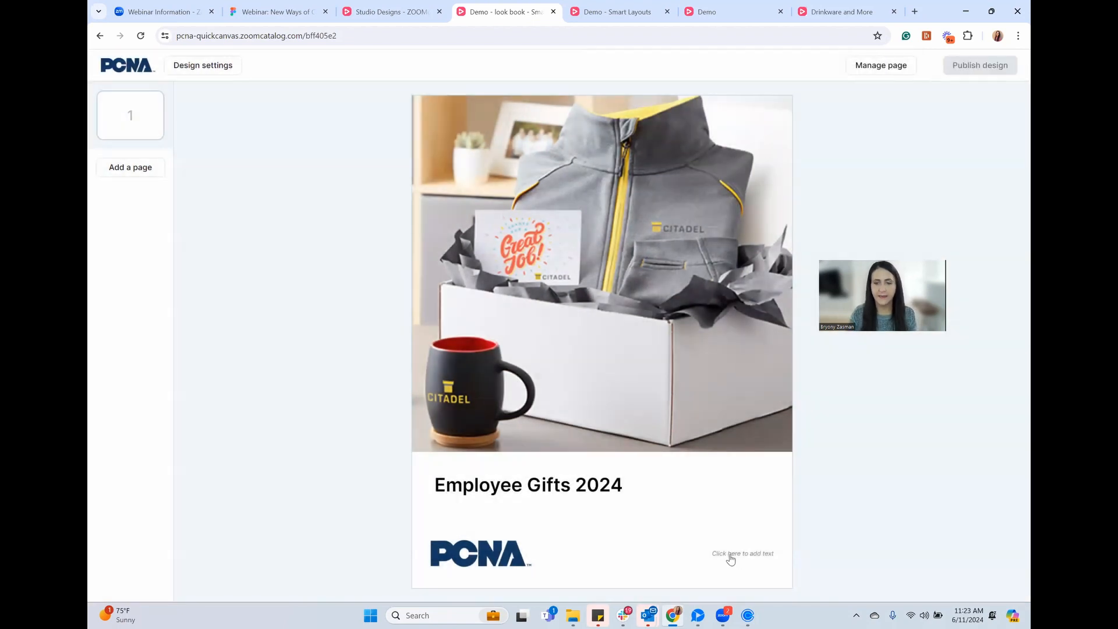
Write the contact e-mail address in the cover footer and turn it into a link
{"action": "left_click", "coordinate": [747, 554]}
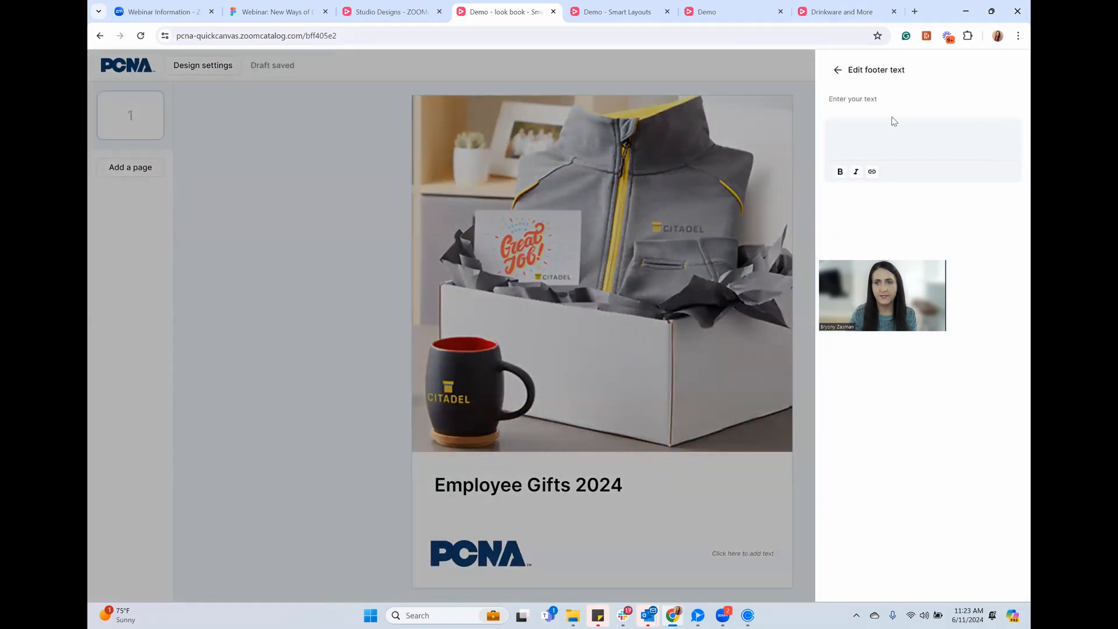
{"action": "left_click", "coordinate": [903, 131]}
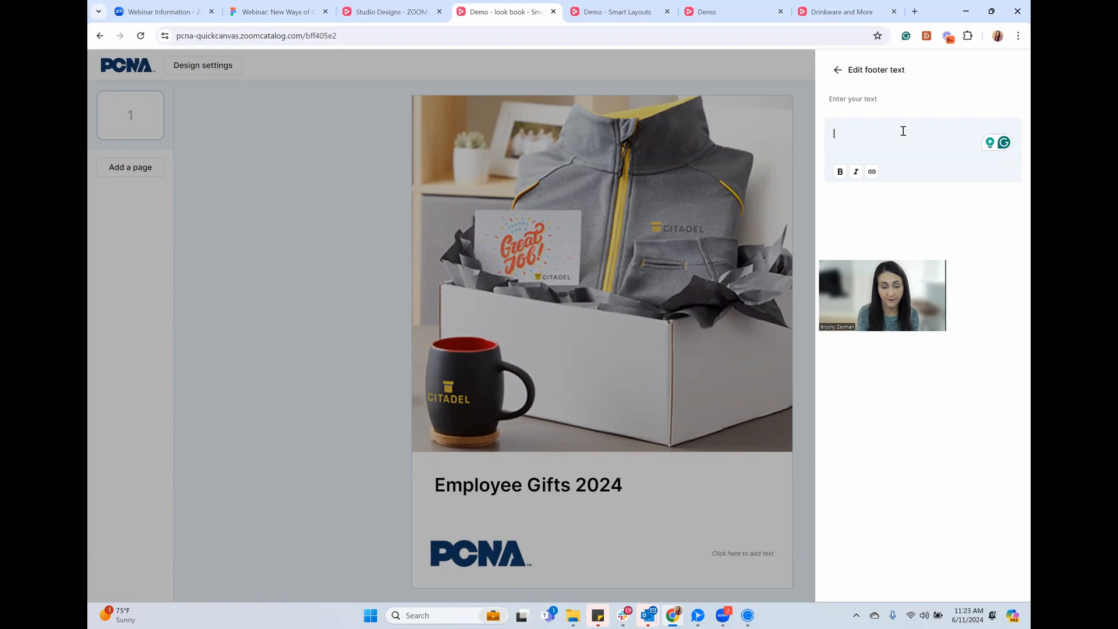
{"action": "triple_click", "coordinate": [900, 132]}
{"action": "key", "text": "ctrl+c"}
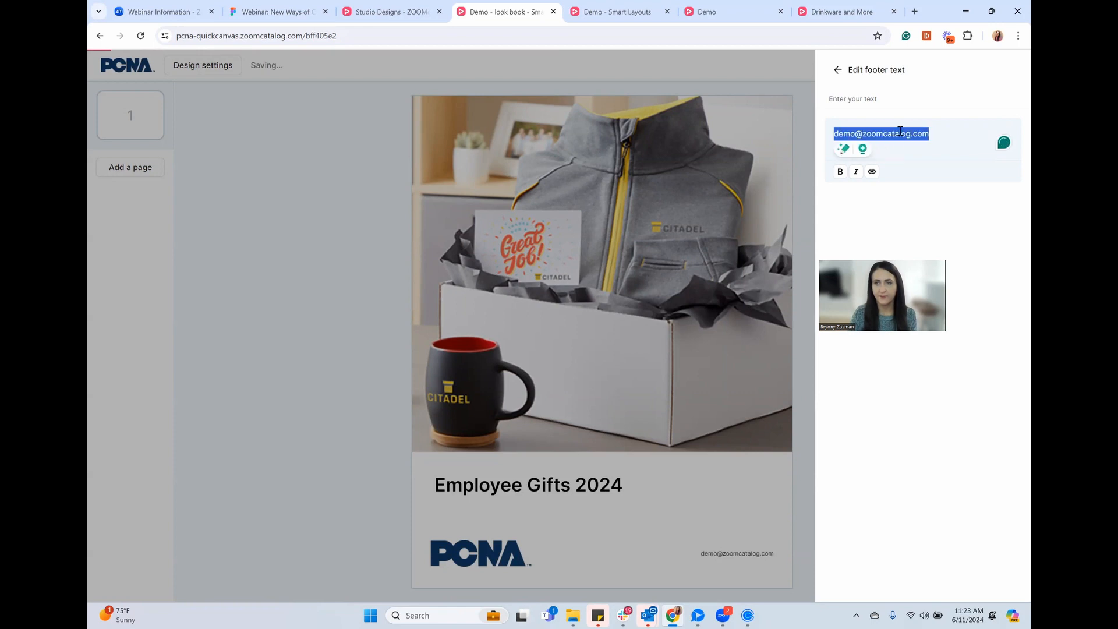
{"action": "left_click", "coordinate": [871, 172]}
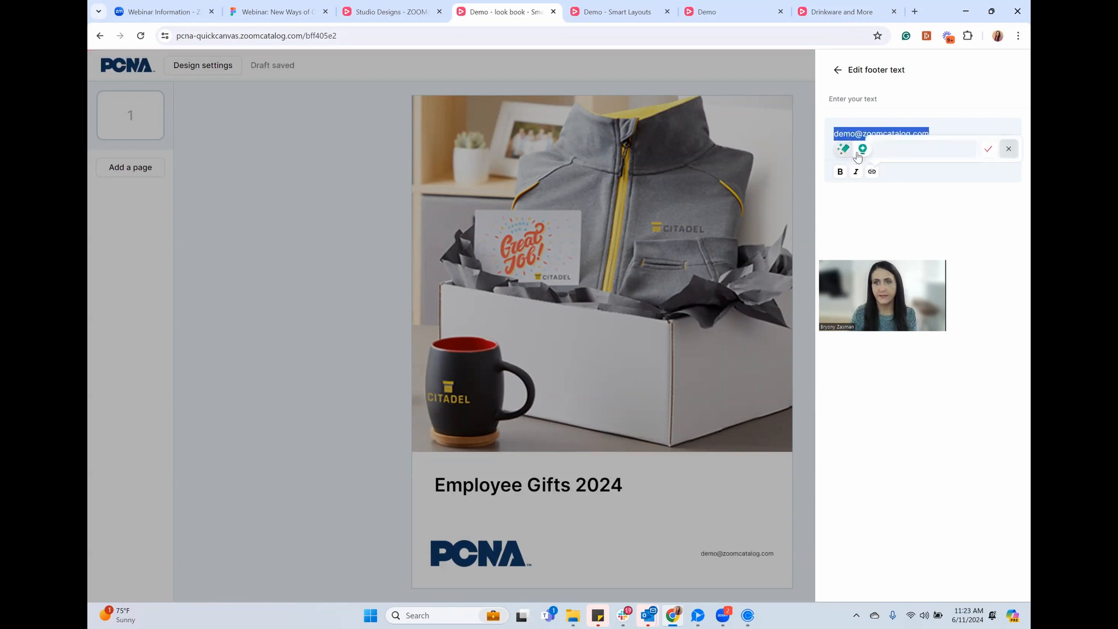
{"action": "key", "text": "ctrl+v"}
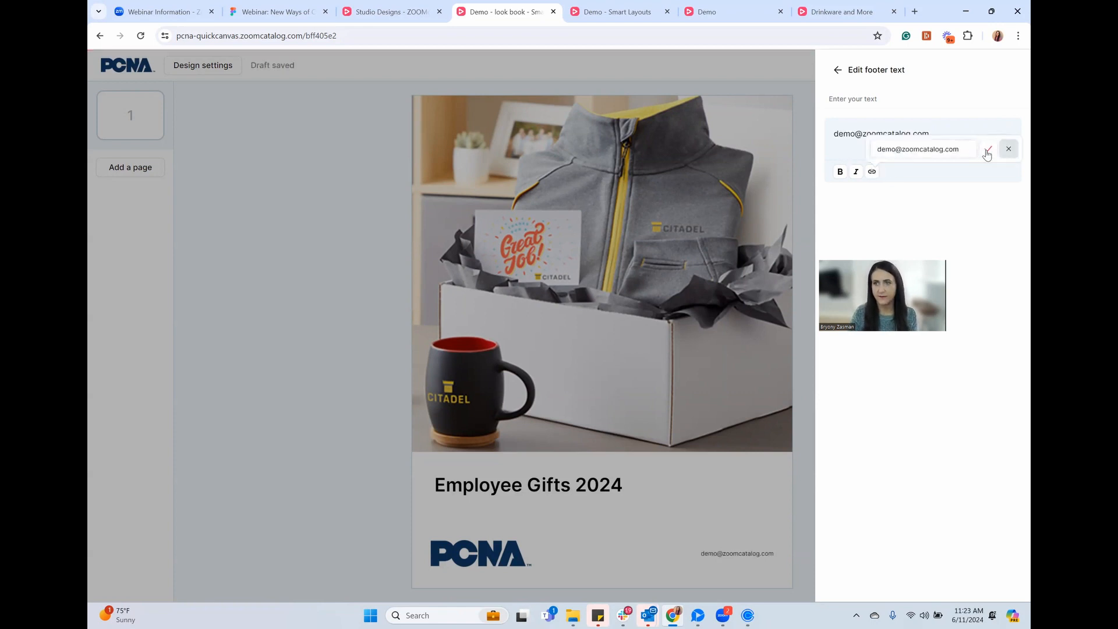
{"action": "left_click", "coordinate": [986, 153]}
{"action": "left_click", "coordinate": [706, 418]}
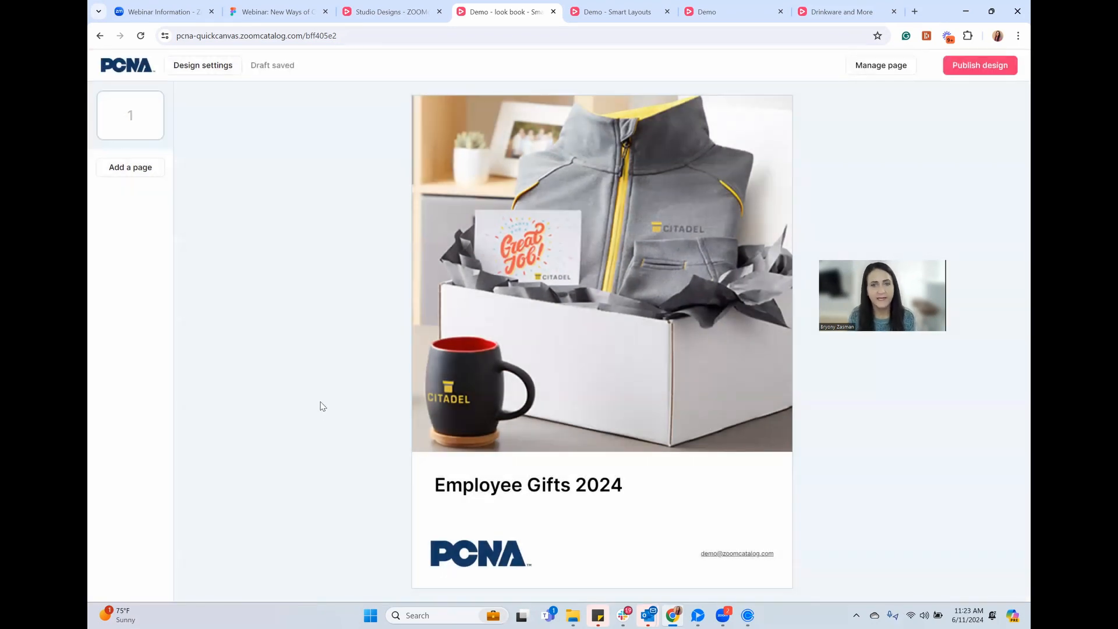
Insert spread pages 2-3 and set the left page to Basic half and half with logos off
{"action": "left_click", "coordinate": [129, 169]}
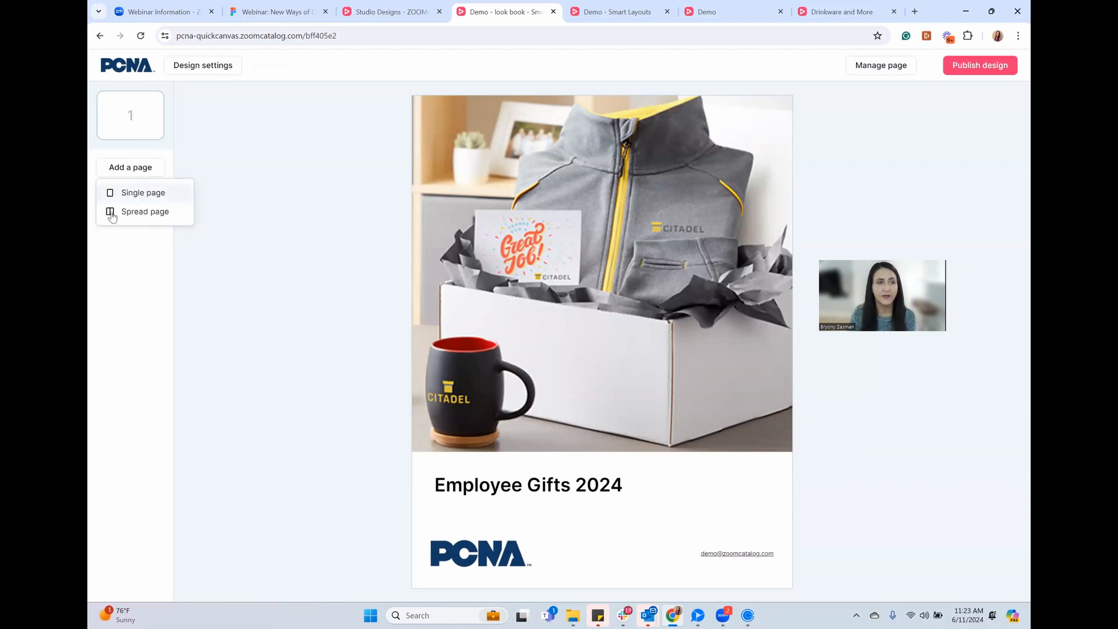
{"action": "left_click", "coordinate": [144, 212]}
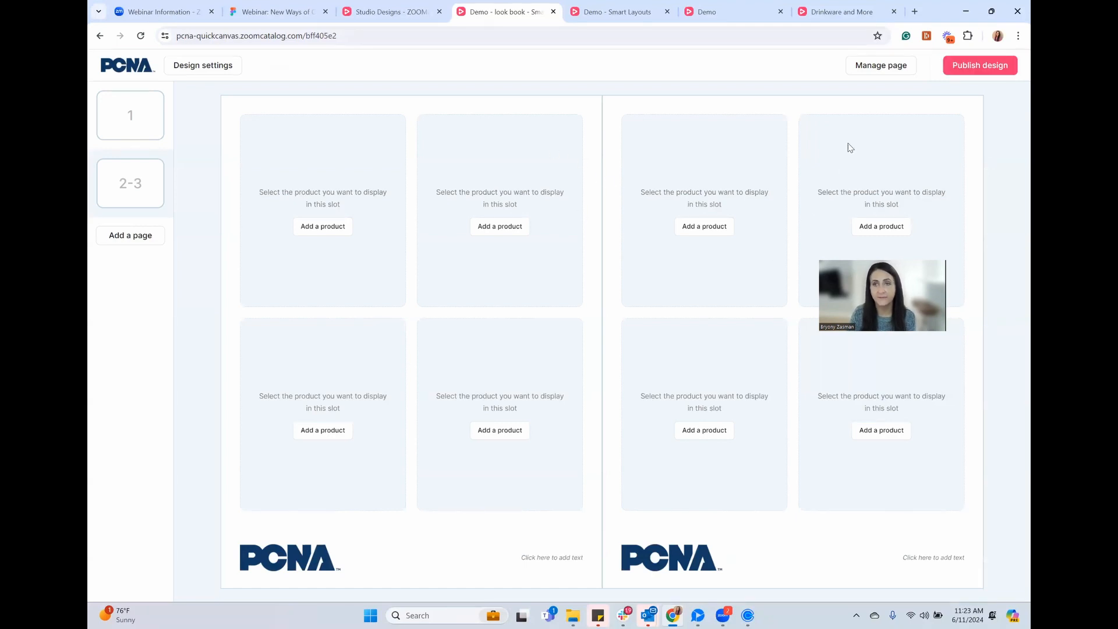
{"action": "left_click", "coordinate": [884, 69]}
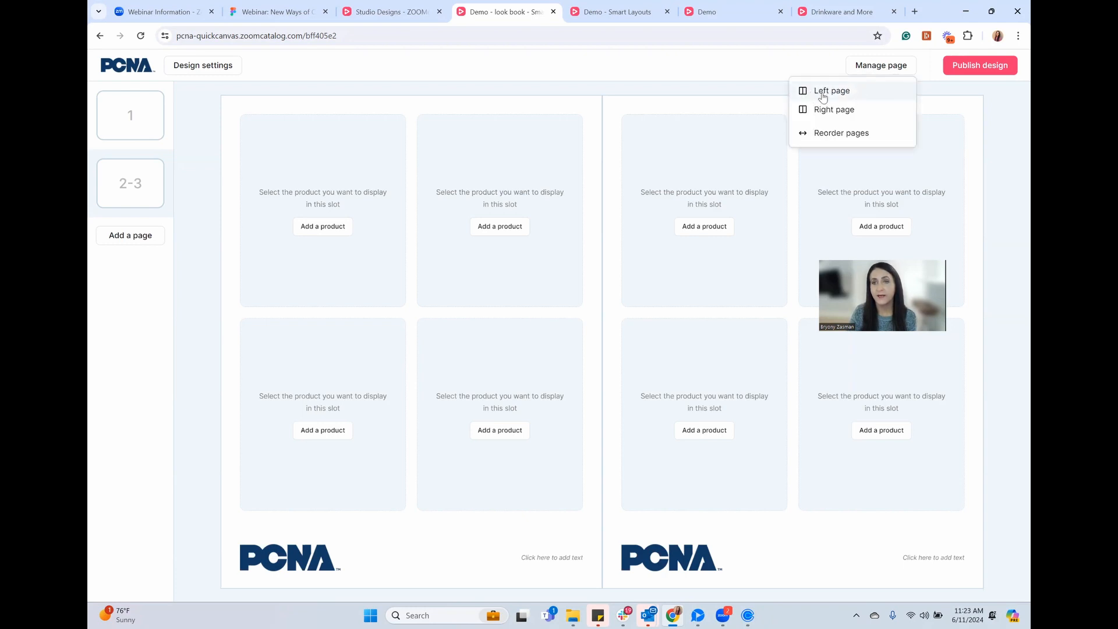
{"action": "left_click", "coordinate": [844, 91]}
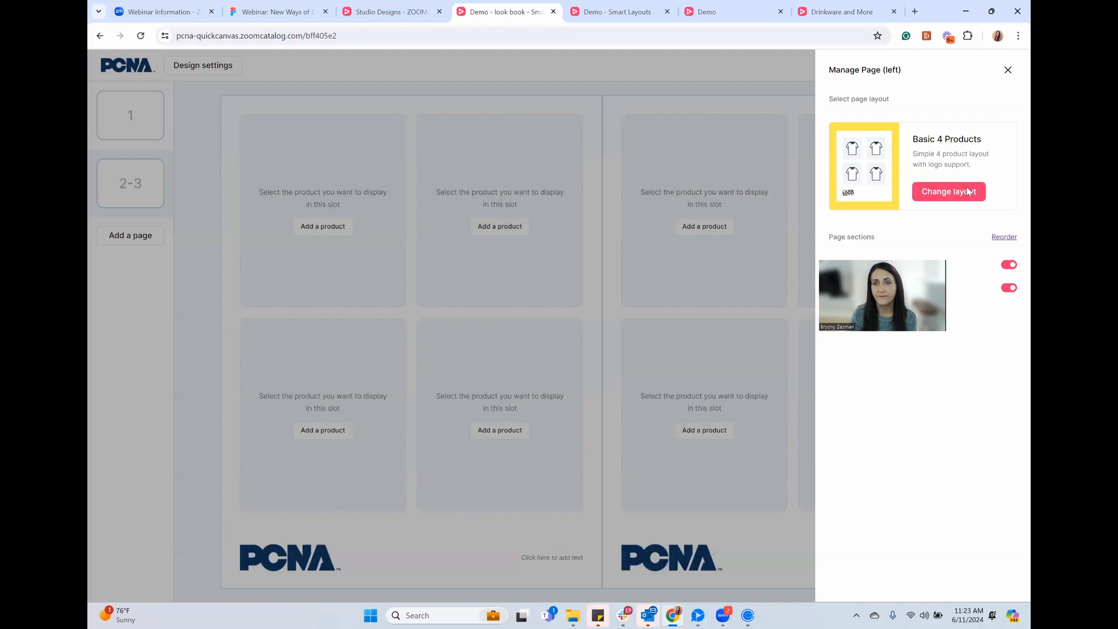
{"action": "left_click", "coordinate": [962, 192]}
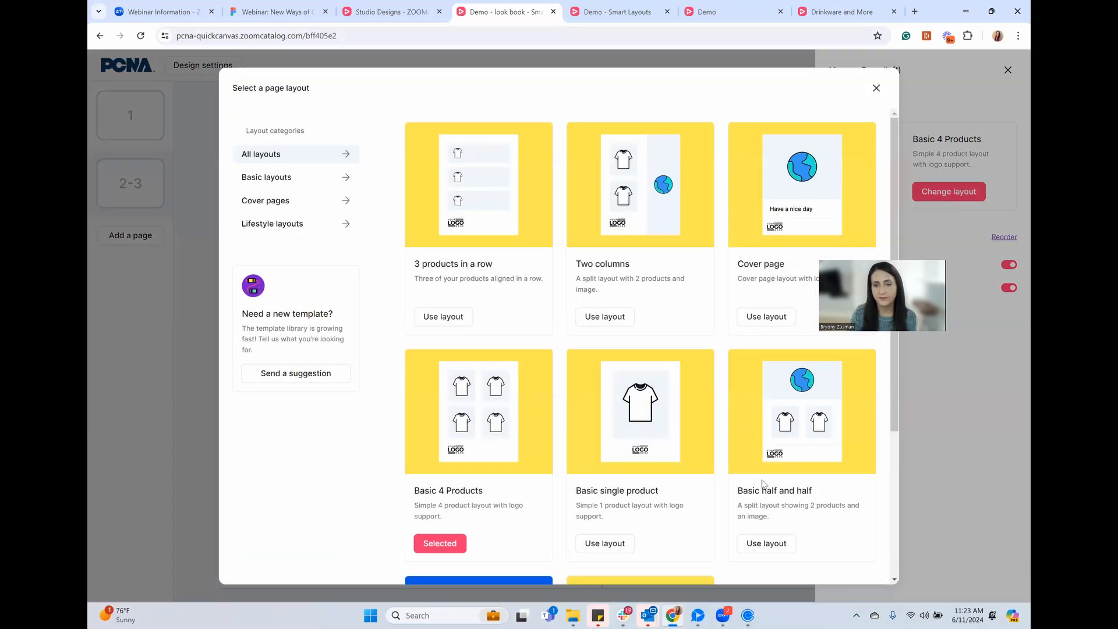
{"action": "left_click", "coordinate": [772, 544]}
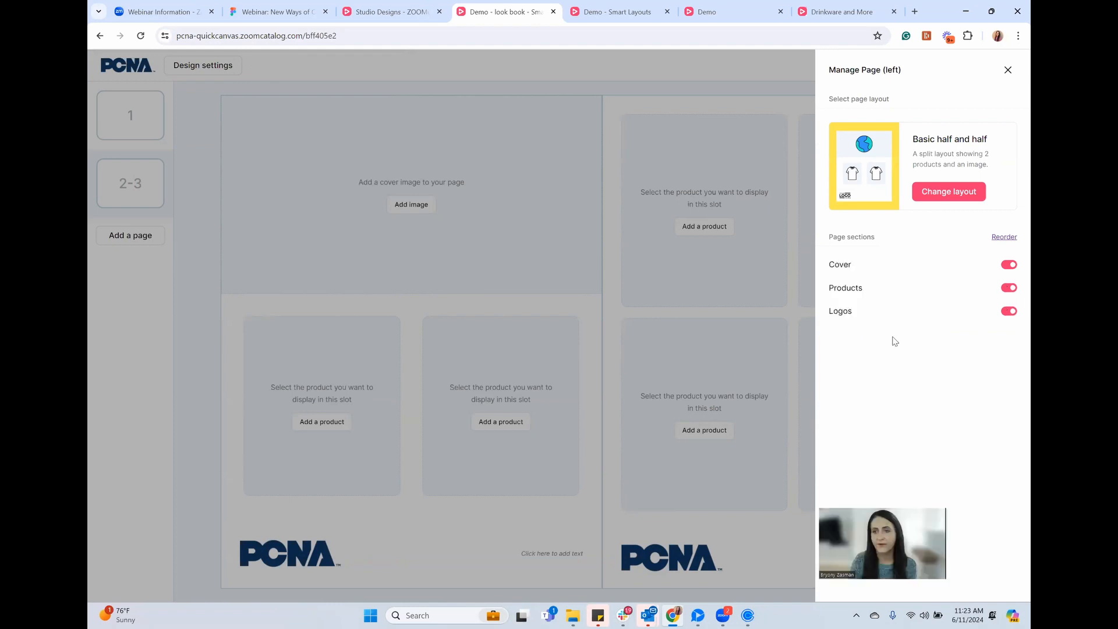
{"action": "left_click", "coordinate": [1010, 312]}
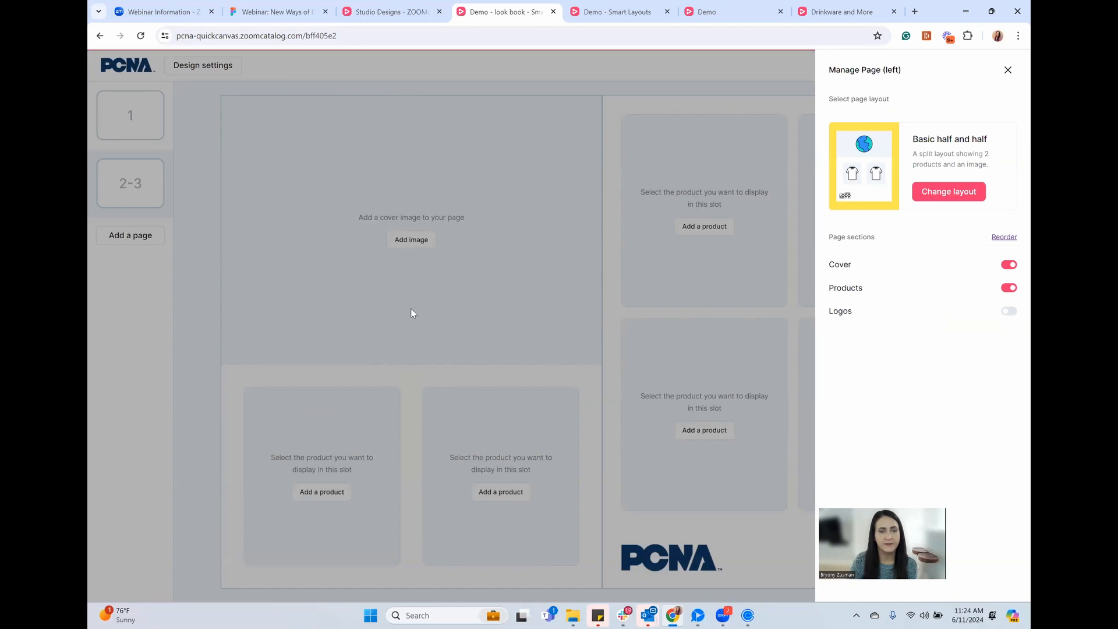
{"action": "left_click", "coordinate": [448, 269]}
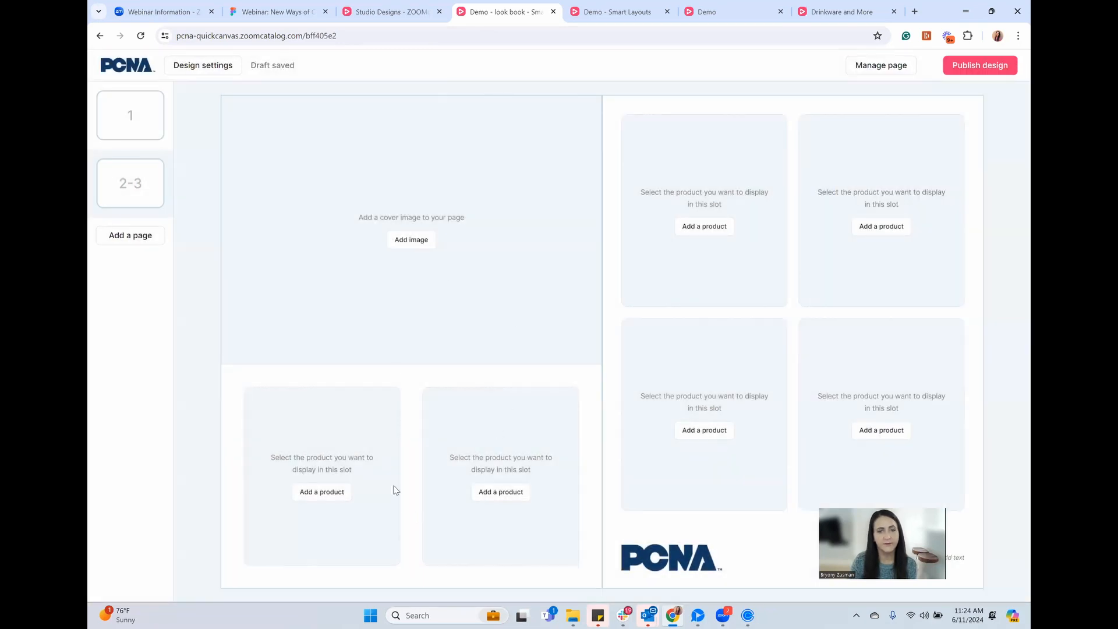
Set spread 2-3's right page to the Two columns layout, leaving its PCNA logo footer on
{"action": "left_click", "coordinate": [882, 74]}
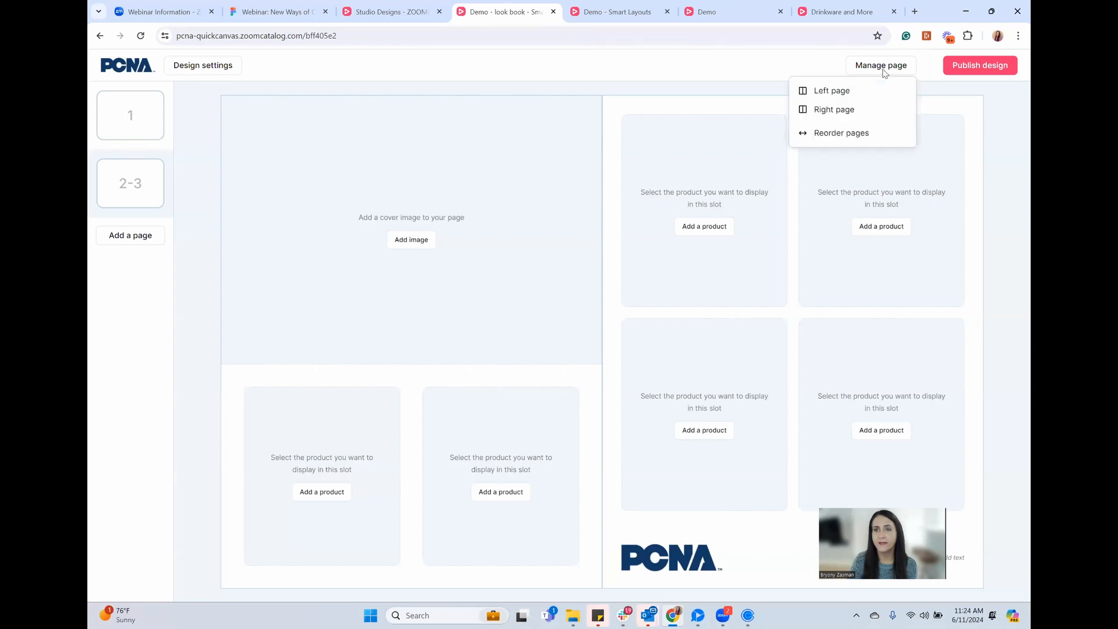
{"action": "left_click", "coordinate": [840, 112]}
{"action": "left_click", "coordinate": [940, 193]}
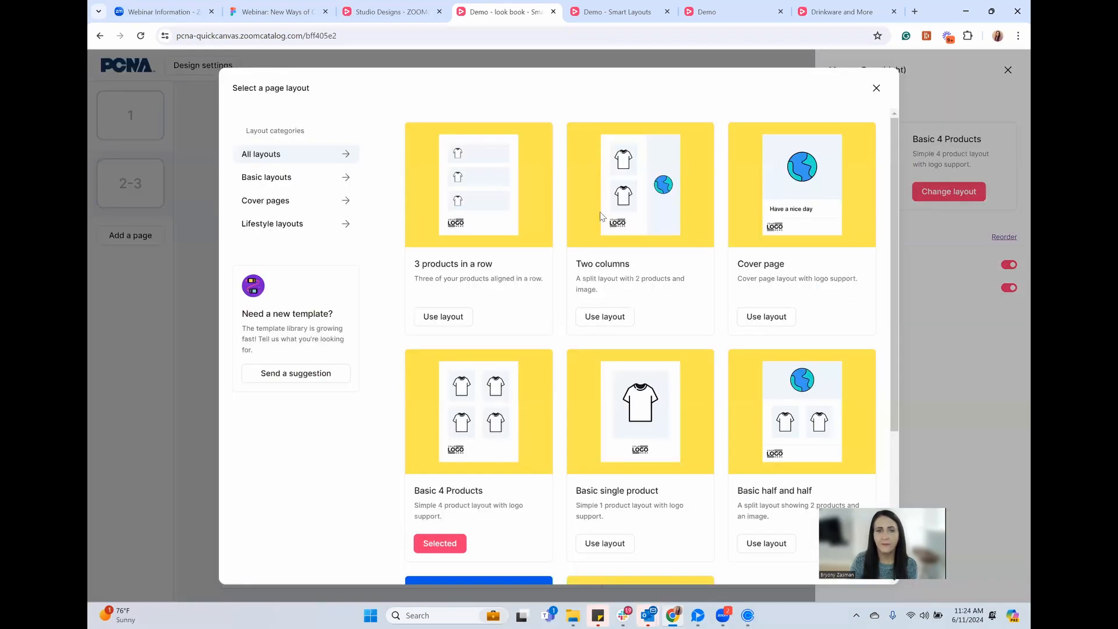
{"action": "left_click", "coordinate": [611, 317]}
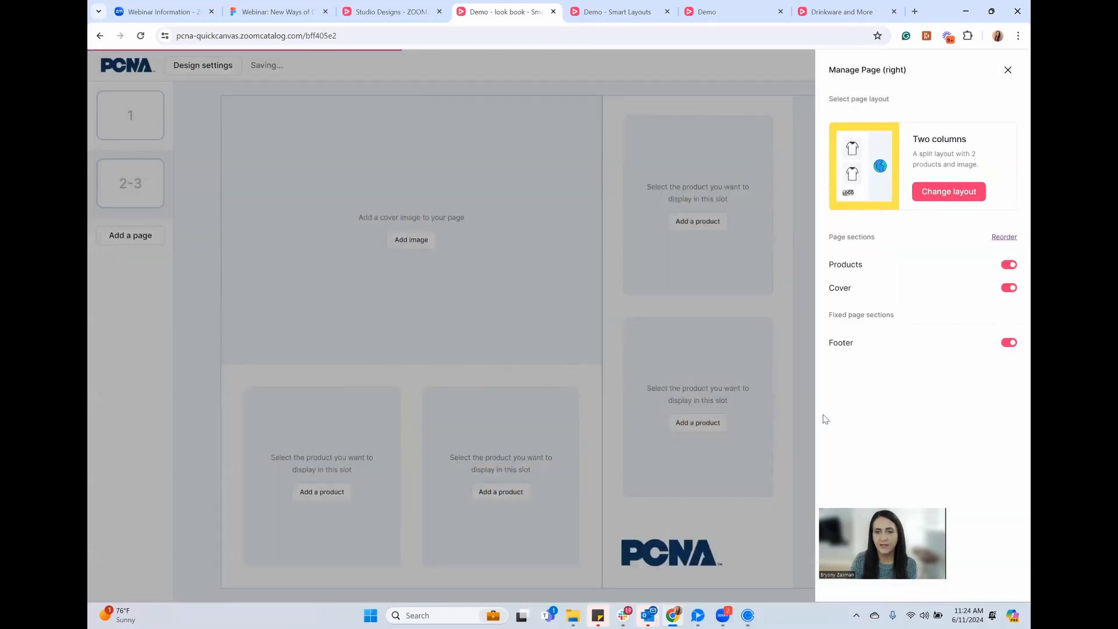
{"action": "left_click", "coordinate": [1009, 343]}
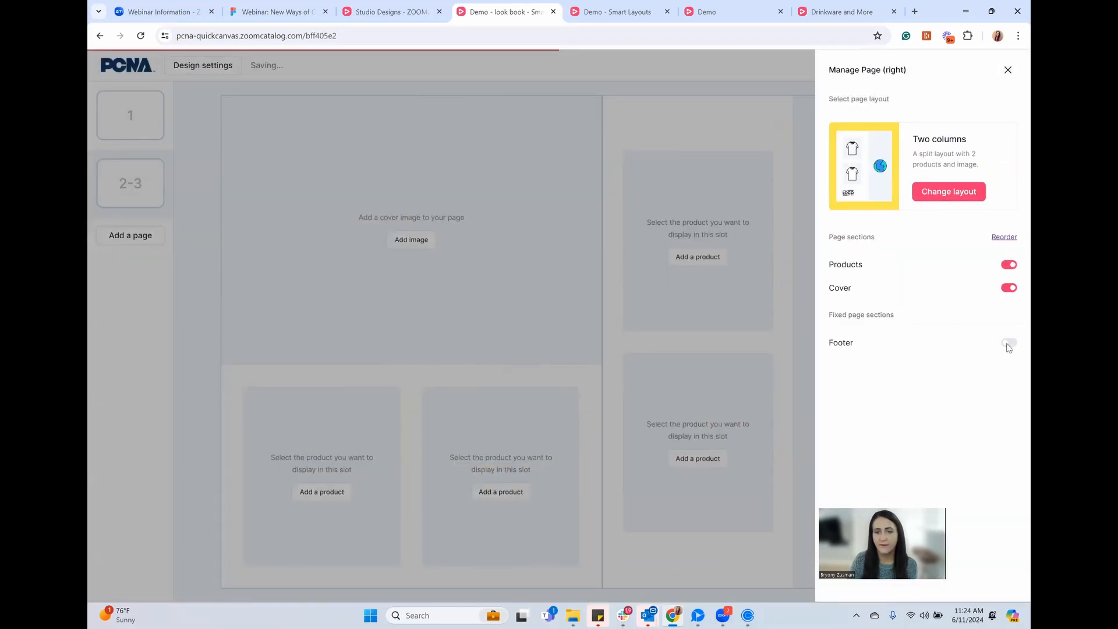
{"action": "left_click", "coordinate": [1009, 344]}
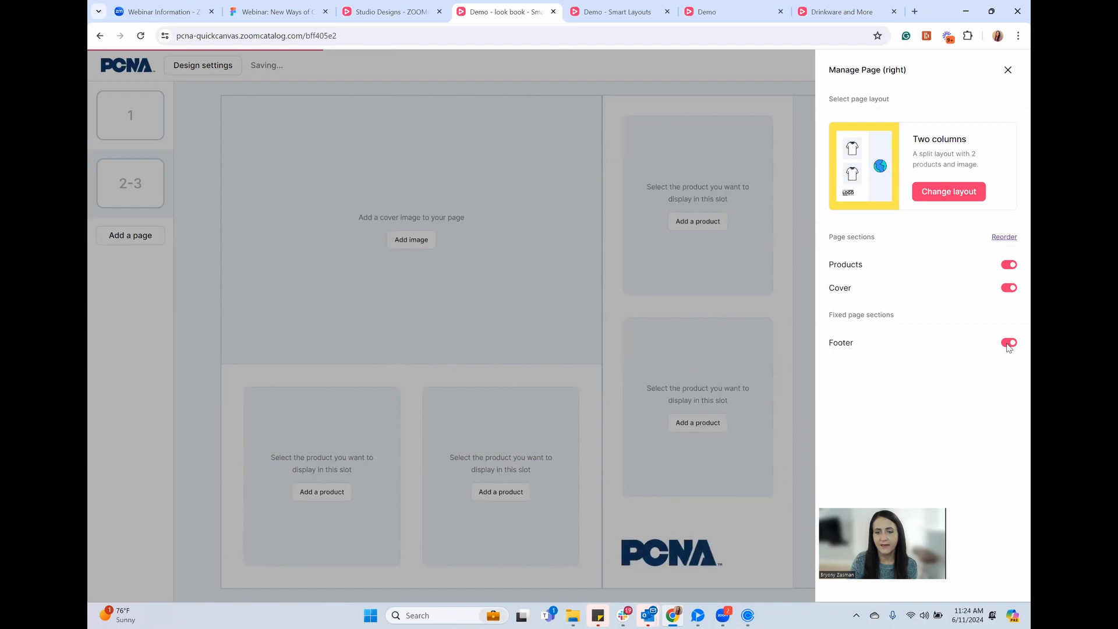
{"action": "left_click", "coordinate": [666, 526]}
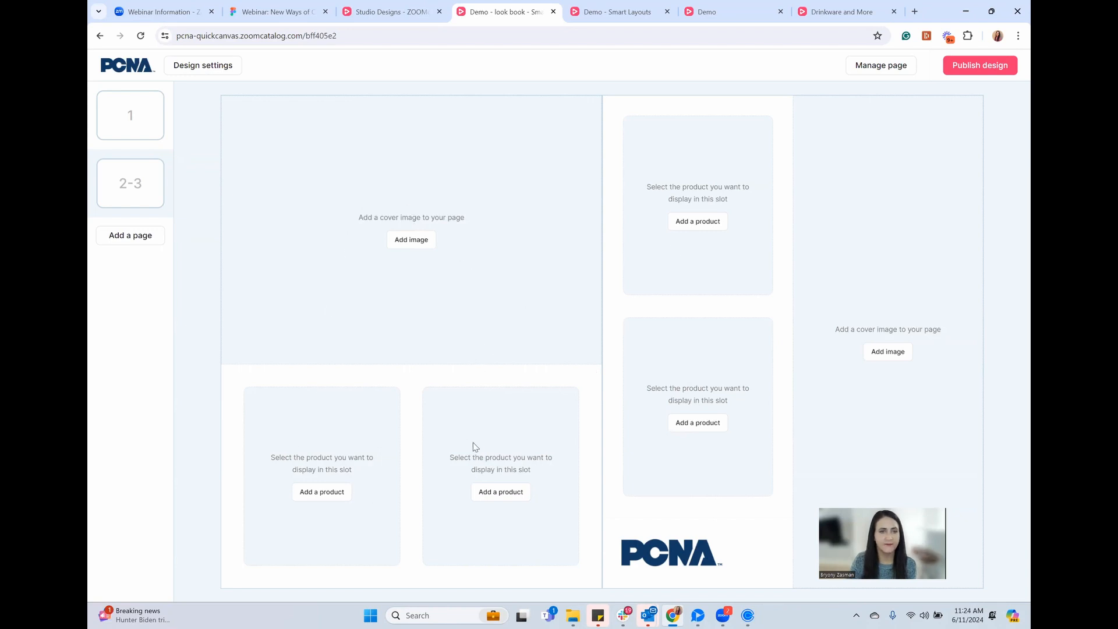
Use the woman-running photo as the left page's image and search products for 'water bottle'
{"action": "left_click", "coordinate": [410, 241]}
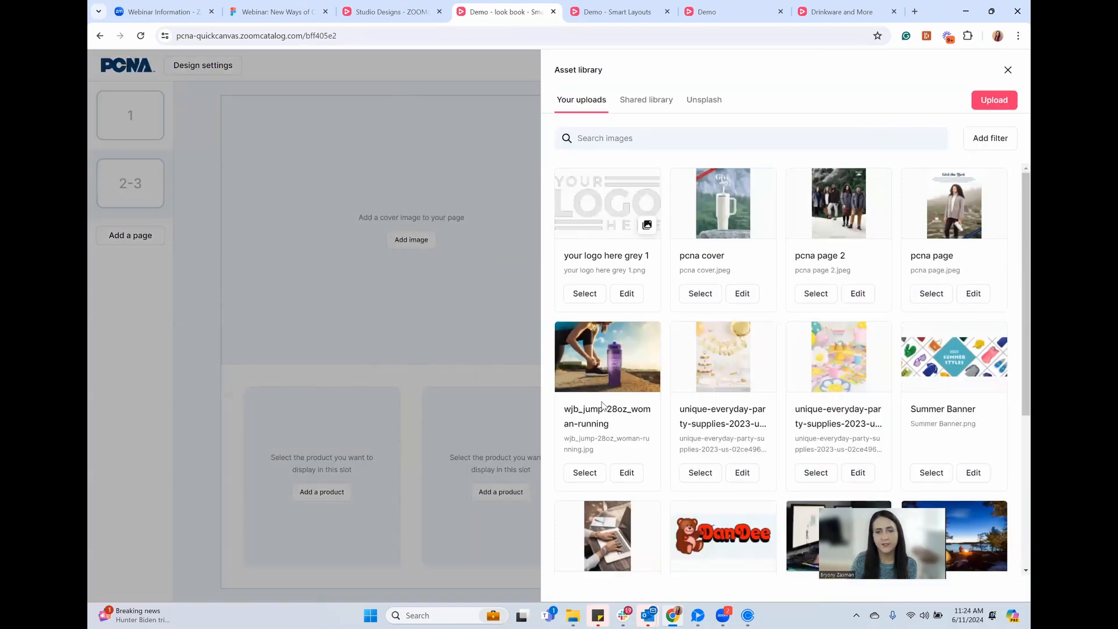
{"action": "left_click", "coordinate": [585, 474]}
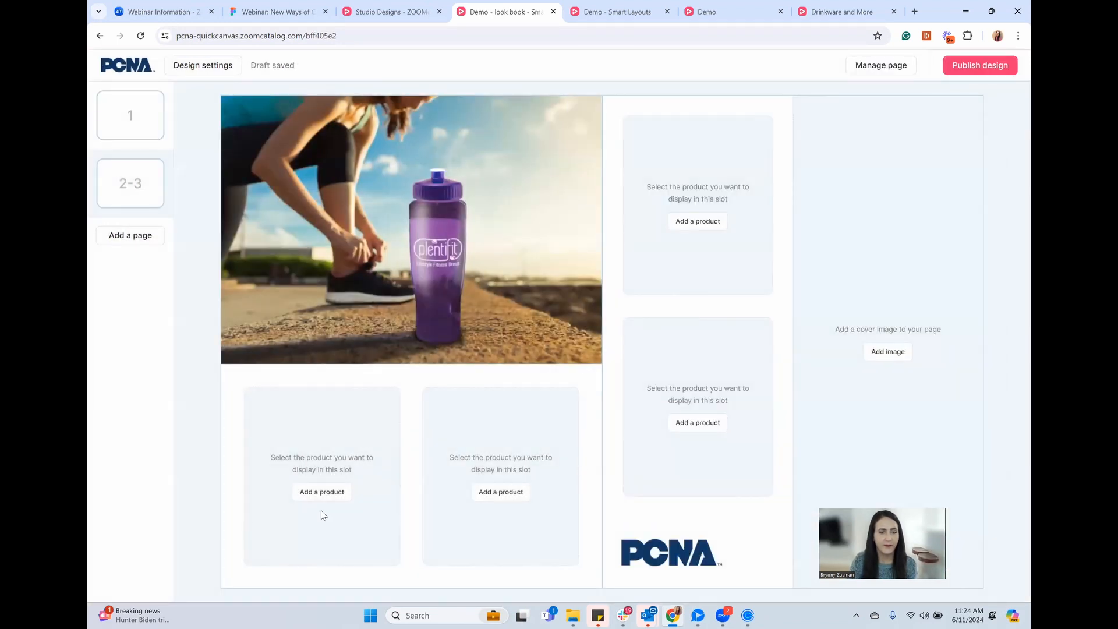
{"action": "left_click", "coordinate": [322, 492]}
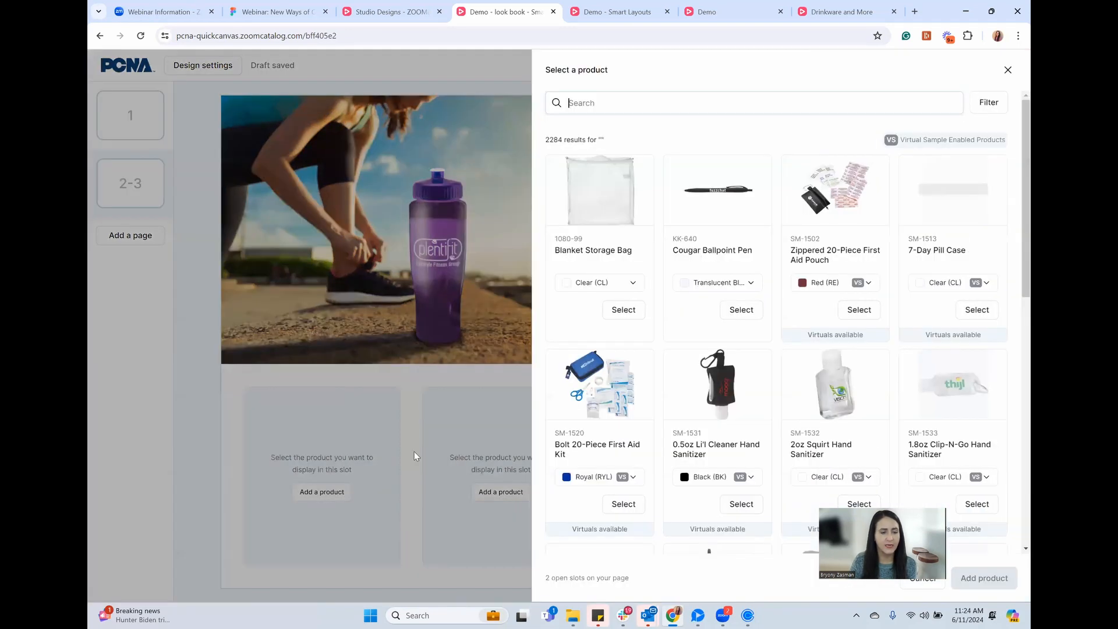
{"action": "left_click", "coordinate": [654, 97]}
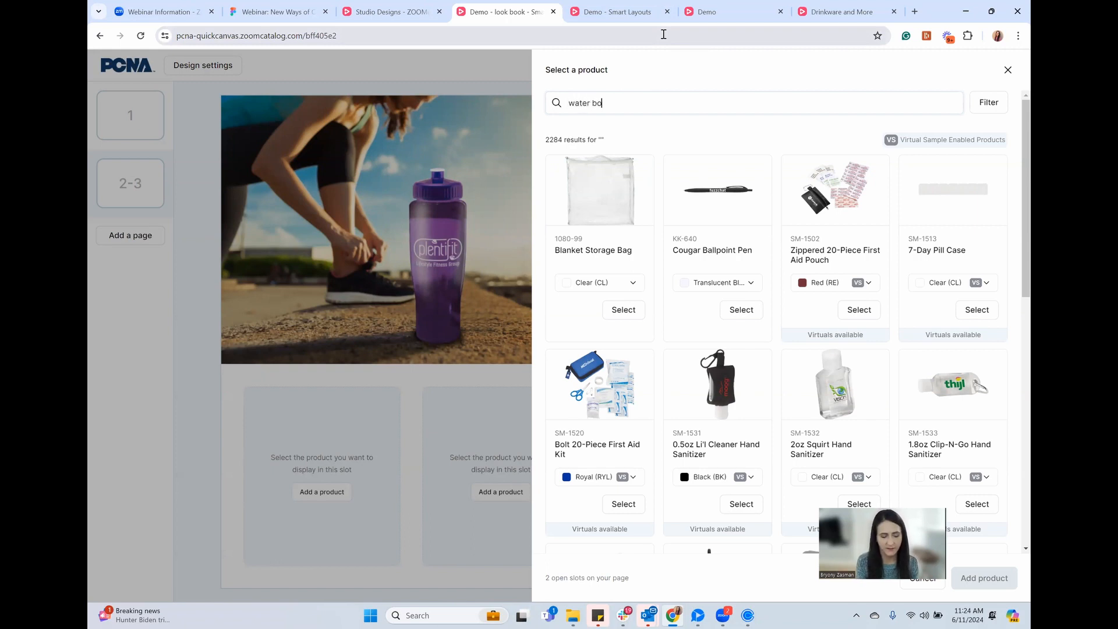
{"action": "type", "text": "water bottle"}
{"action": "key", "text": "Return"}
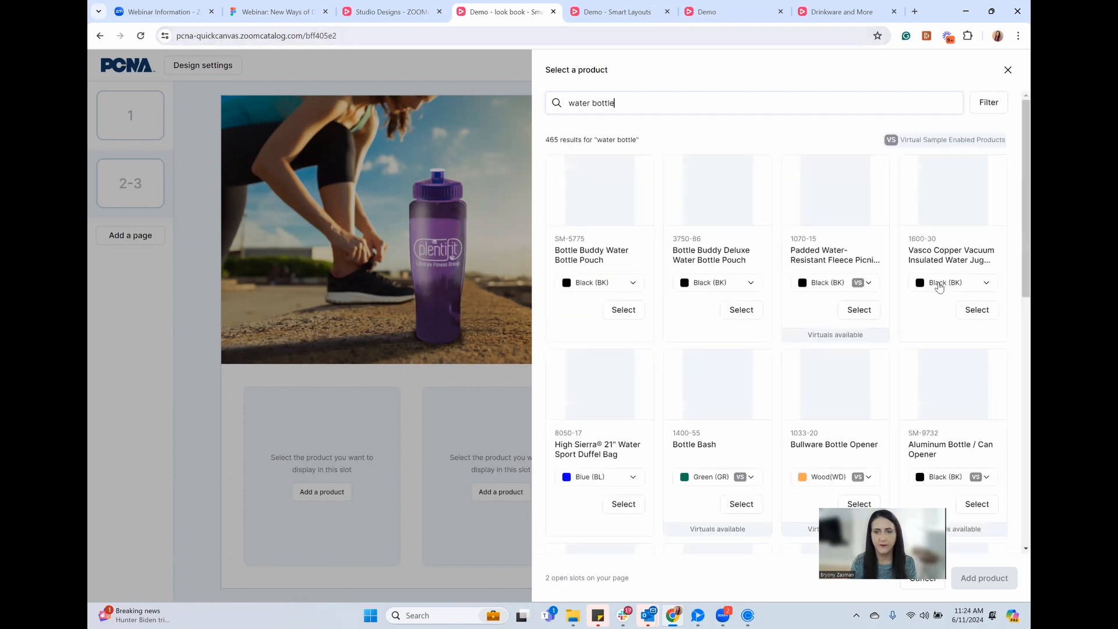
Add the Montego 21oz Sports Bottle in TrProcessBlue and the Surfside 26oz Sports Bottle
{"action": "scroll", "coordinate": [939, 285], "scroll_direction": "down", "scroll_amount": 3}
{"action": "scroll", "coordinate": [931, 284], "scroll_direction": "down", "scroll_amount": 2}
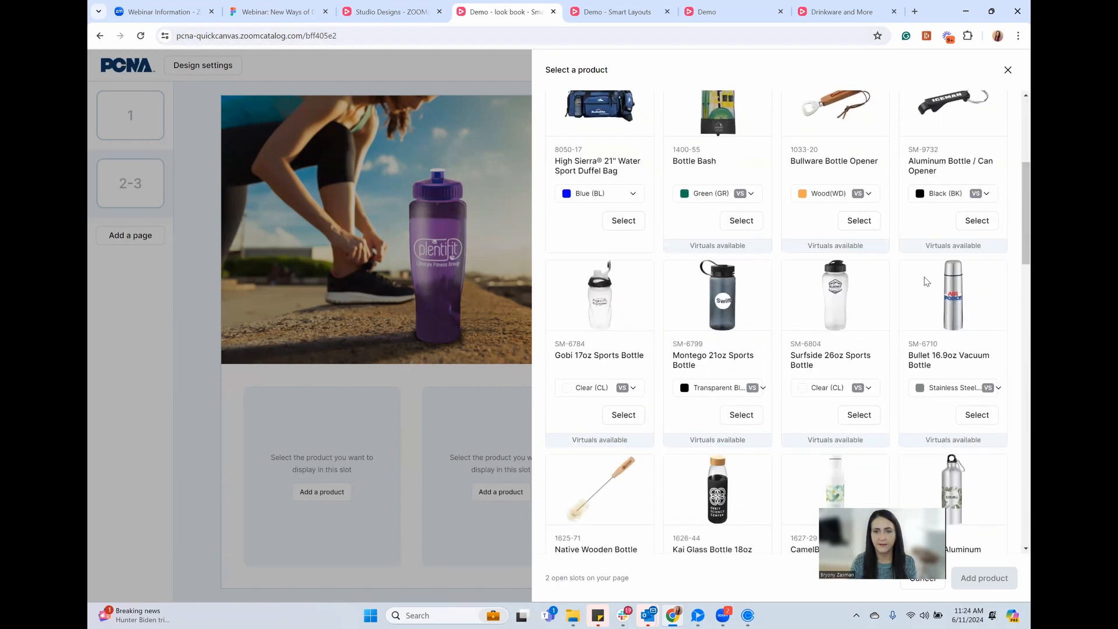
{"action": "left_click", "coordinate": [742, 395]}
{"action": "left_click", "coordinate": [717, 440]}
{"action": "left_click", "coordinate": [733, 418]}
{"action": "left_click", "coordinate": [859, 415]}
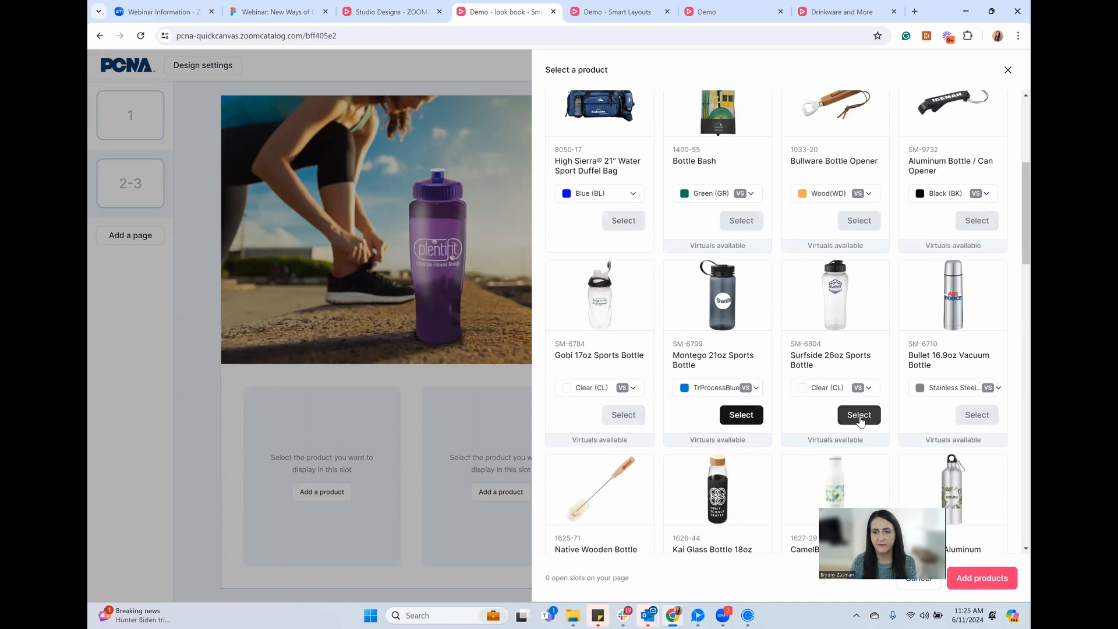
{"action": "left_click", "coordinate": [990, 580]}
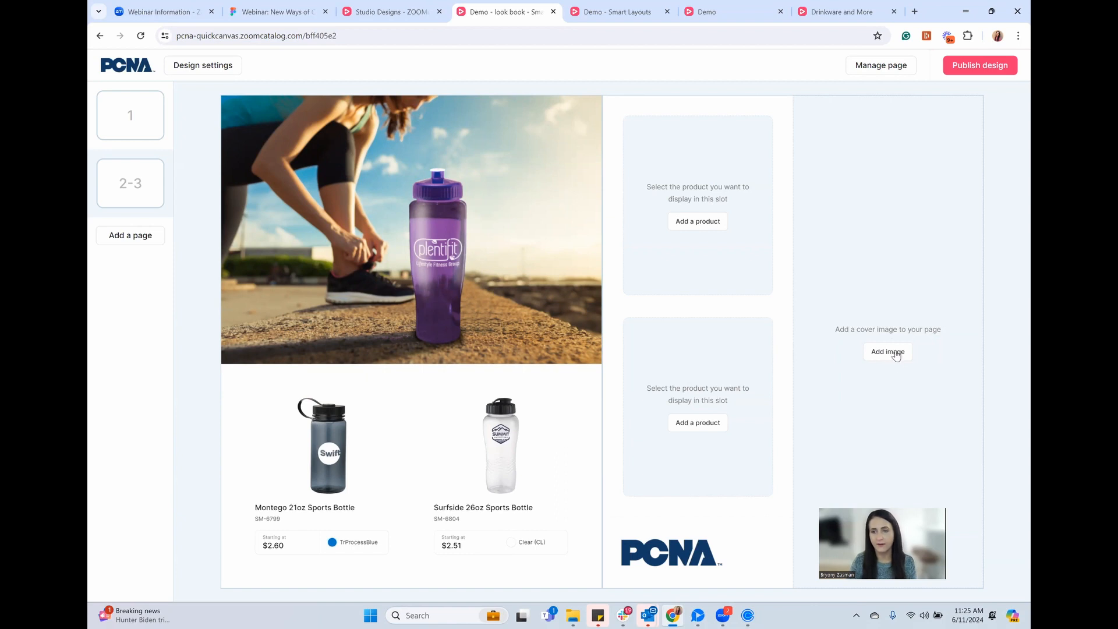
Place an Unsplash 'sunglasses' photo of a man in black sunglasses on the right page
{"action": "left_click", "coordinate": [896, 354]}
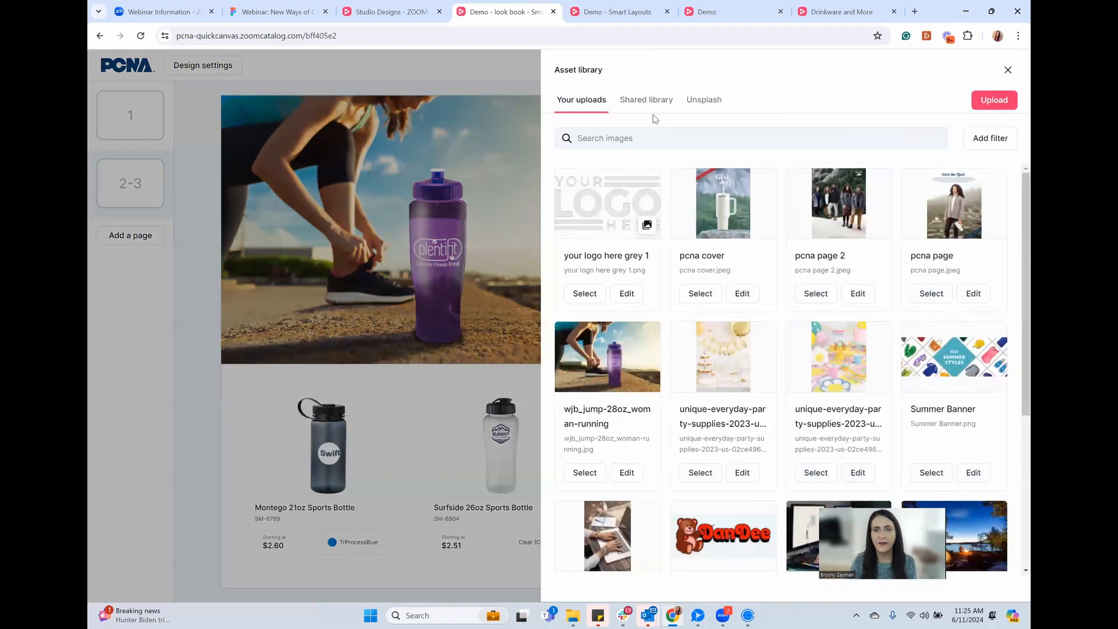
{"action": "left_click", "coordinate": [705, 101]}
{"action": "type", "text": "sunglaa"}
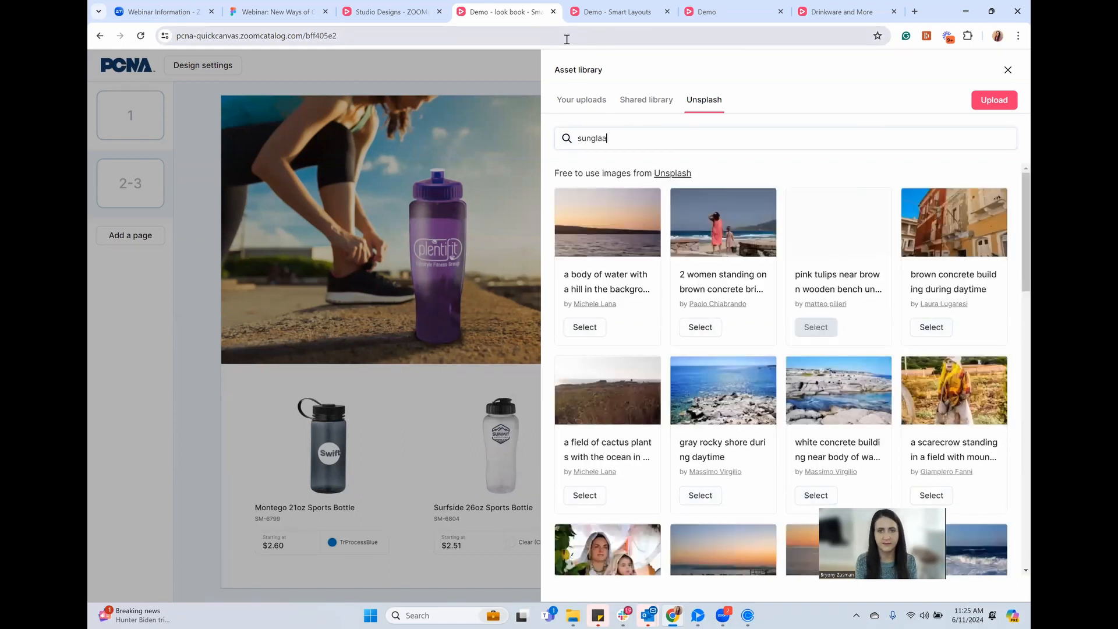
{"action": "key", "text": "BackSpace"}
{"action": "type", "text": "sses"}
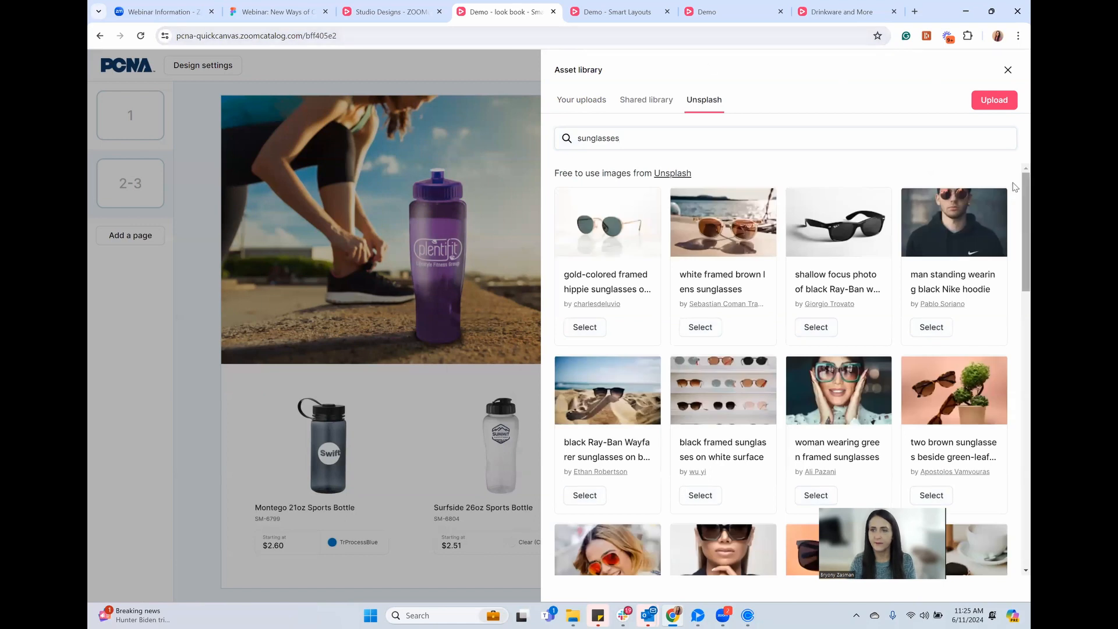
{"action": "scroll", "coordinate": [987, 271], "scroll_direction": "down", "scroll_amount": 8}
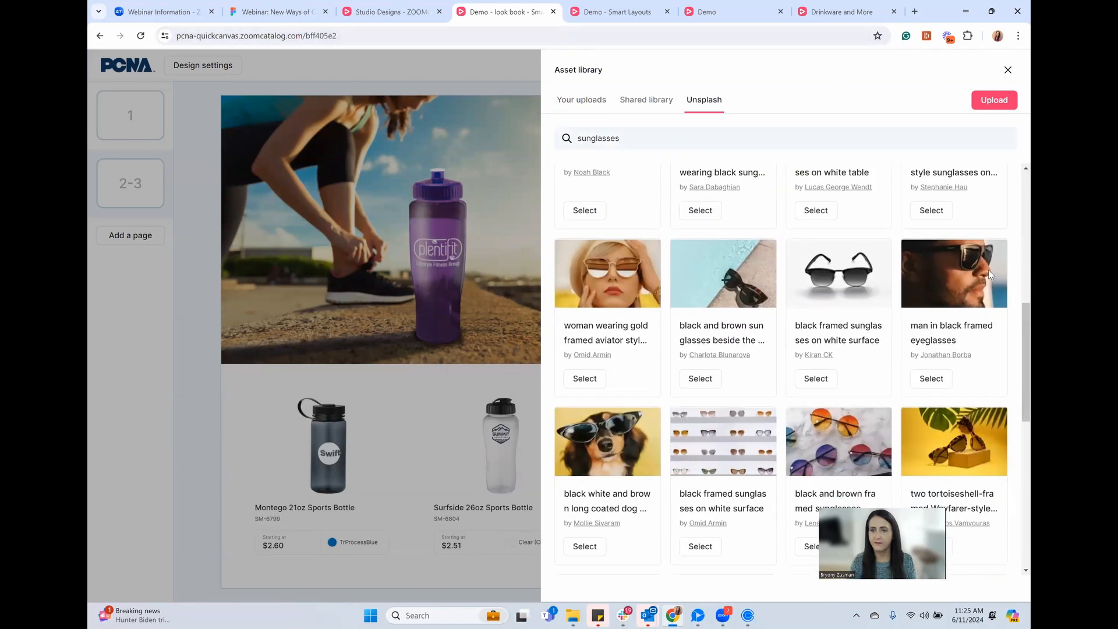
{"action": "left_click", "coordinate": [931, 378]}
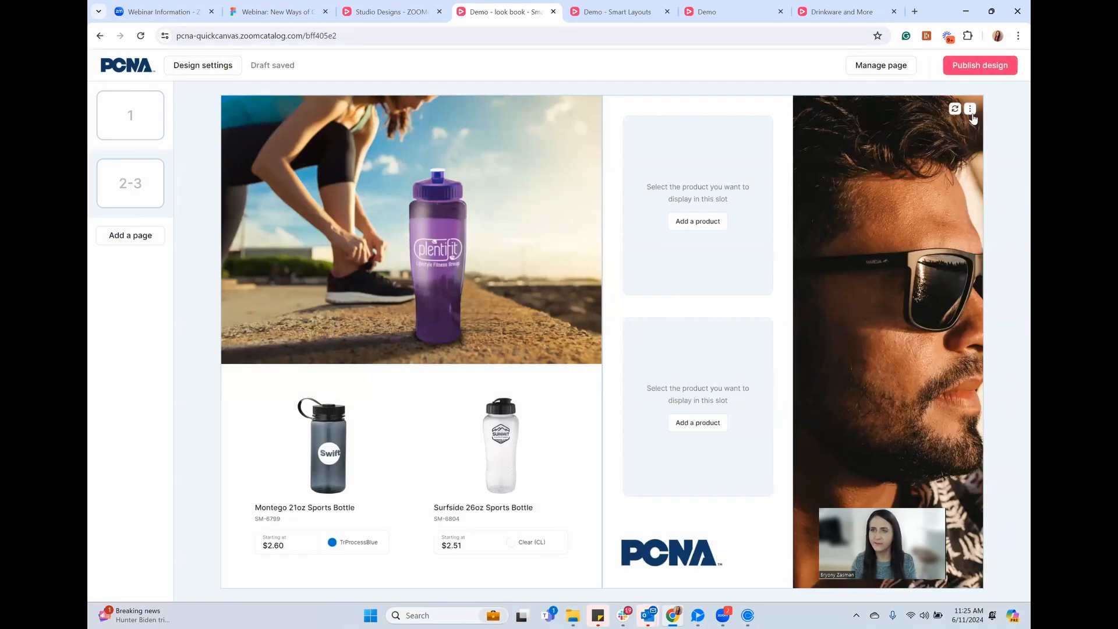
Reposition the sunglasses photo slightly left within its frame
{"action": "left_click", "coordinate": [970, 109]}
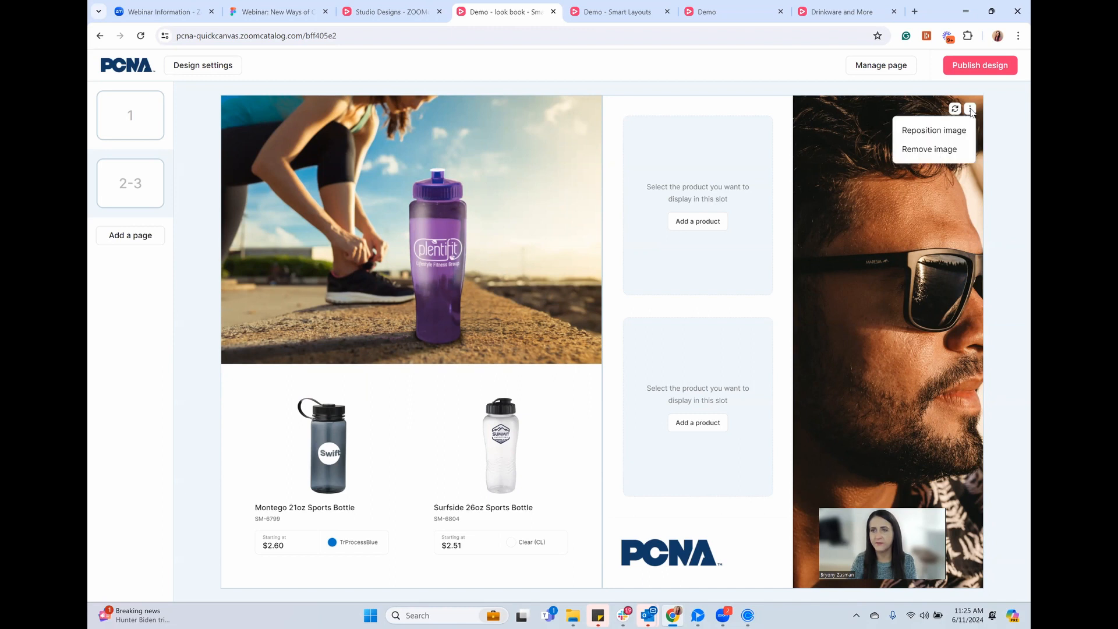
{"action": "left_click", "coordinate": [935, 127]}
{"action": "left_click", "coordinate": [959, 112]}
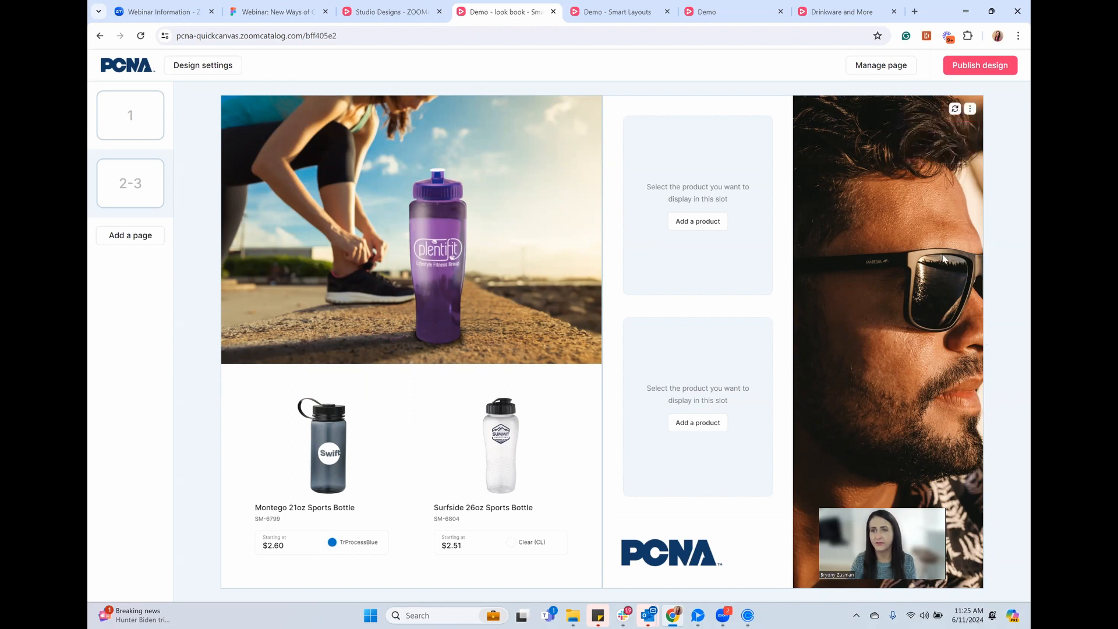
{"action": "left_click", "coordinate": [970, 110]}
{"action": "left_click", "coordinate": [954, 129]}
{"action": "left_click_drag", "start_coordinate": [942, 206], "coordinate": [867, 215]}
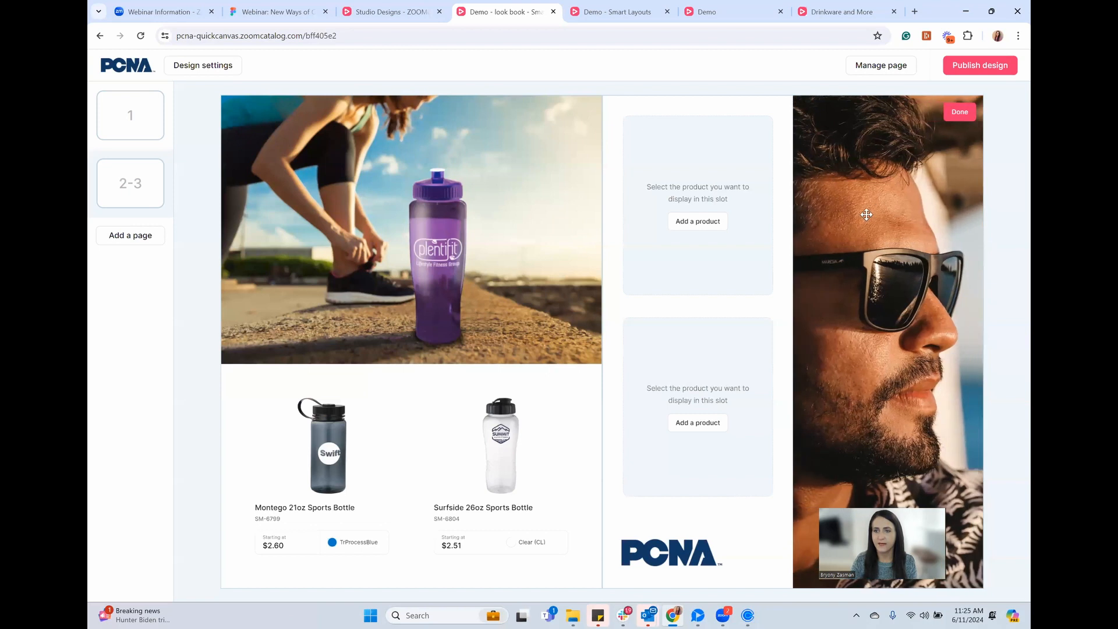
{"action": "left_click", "coordinate": [959, 112]}
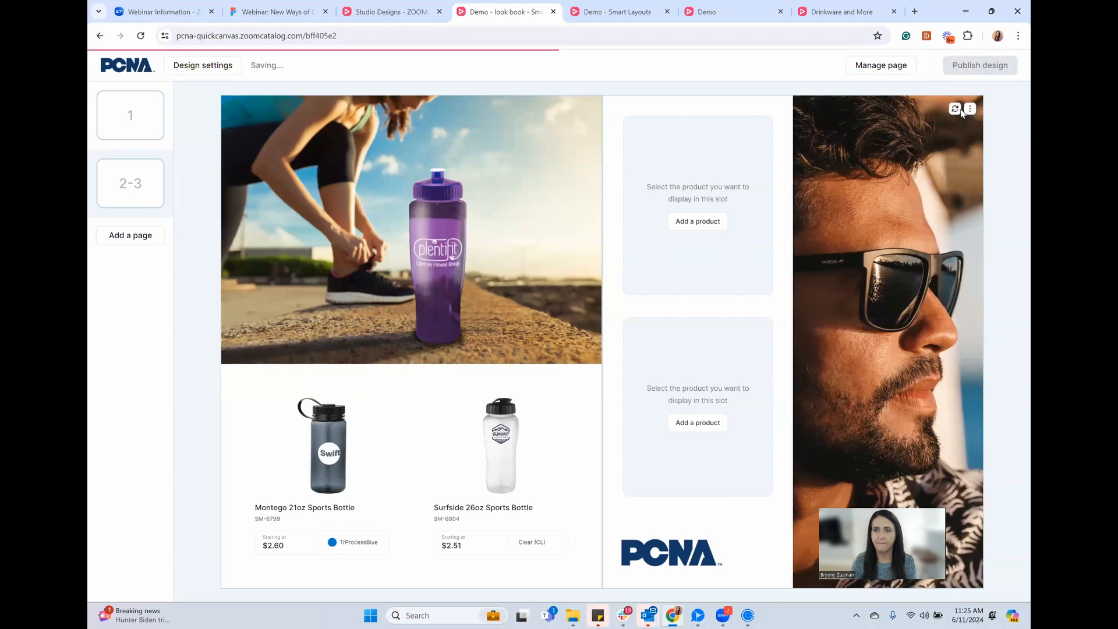
Search 'sunglasses' and add Solid Retro Sunglasses and Rainbow Sun Ray Sunglasses to the empty slots
{"action": "left_click", "coordinate": [697, 221]}
{"action": "key", "text": "ctrl+a"}
{"action": "type", "text": "sunglasses"}
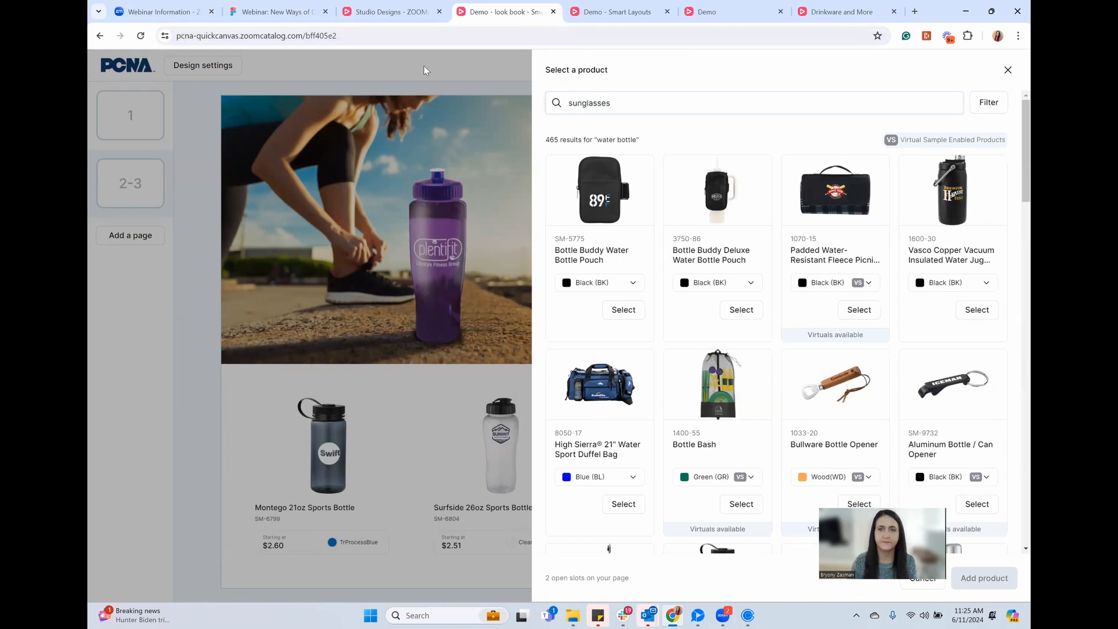
{"action": "key", "text": "Return"}
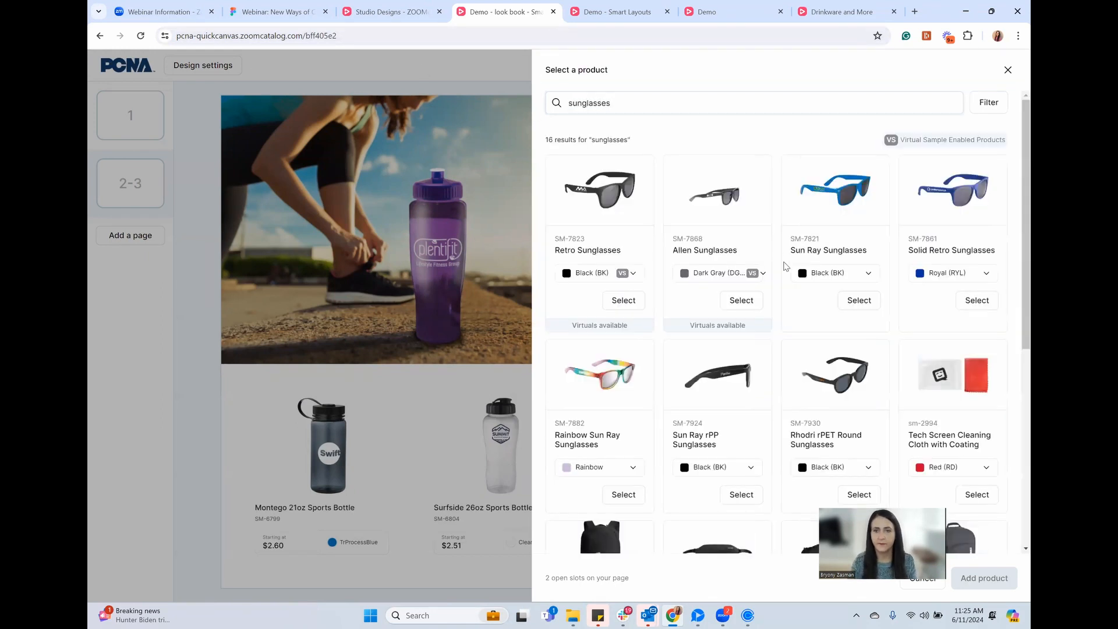
{"action": "left_click", "coordinate": [971, 301]}
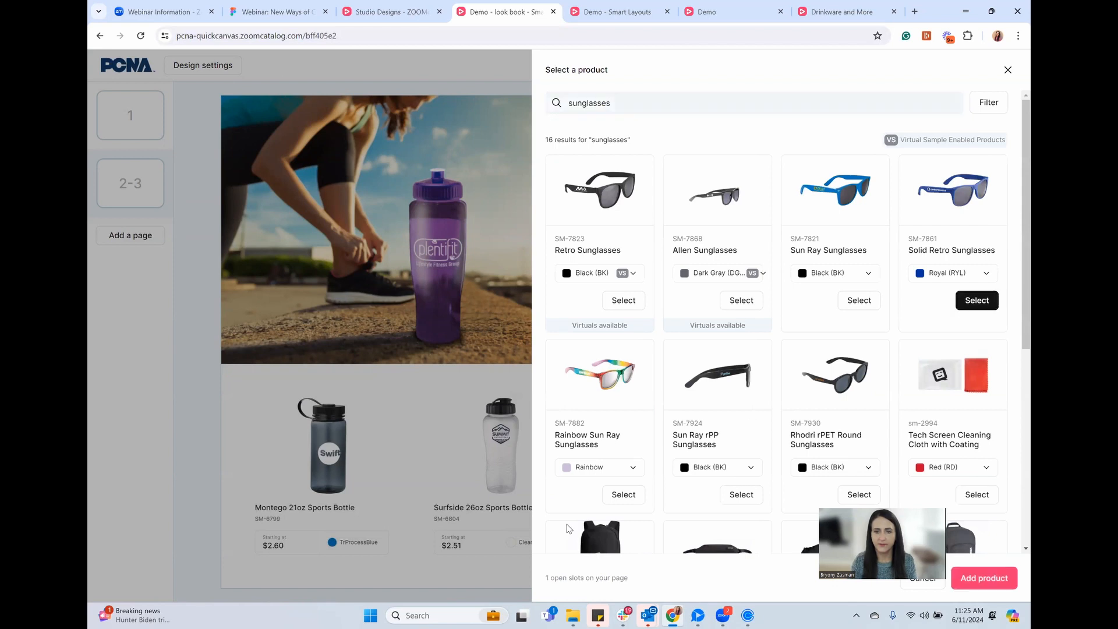
{"action": "left_click", "coordinate": [626, 496]}
{"action": "left_click", "coordinate": [999, 582]}
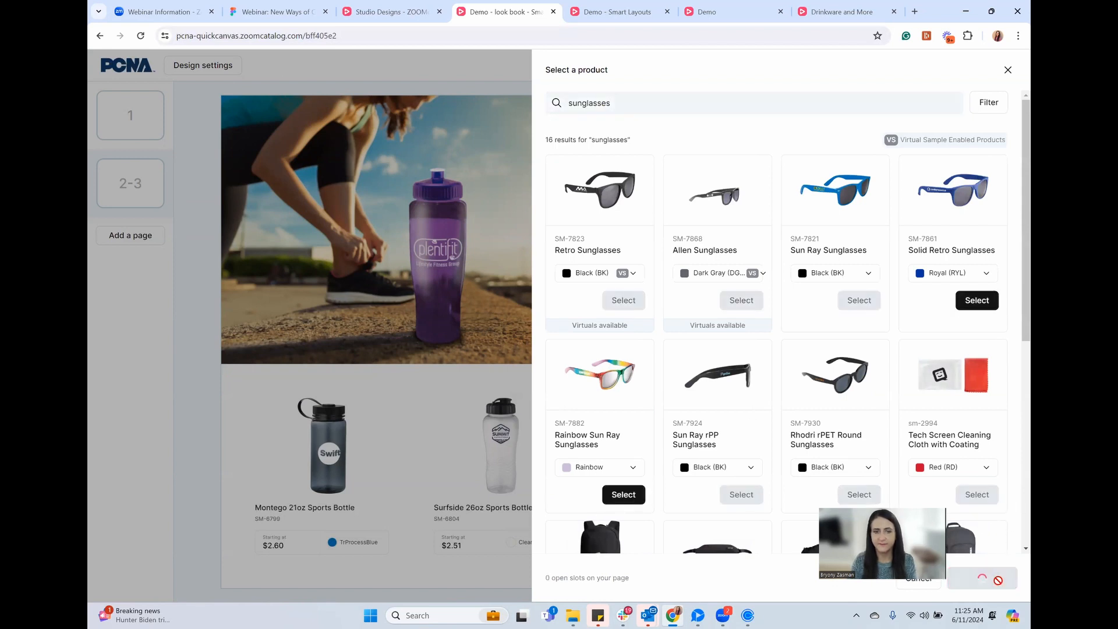
{"action": "mouse_move", "coordinate": [374, 433]}
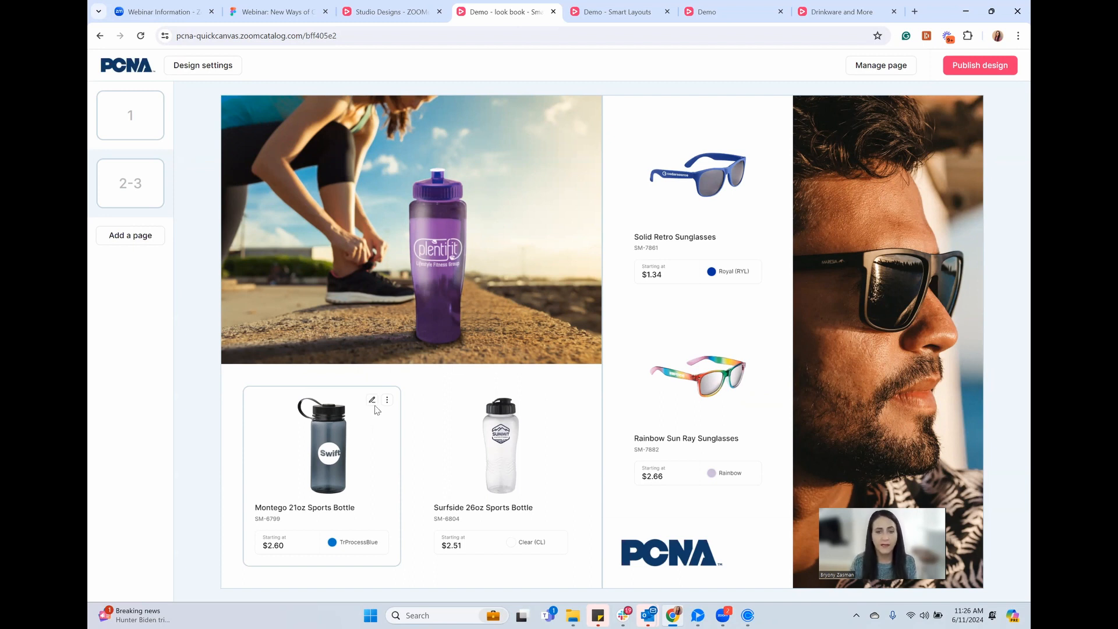
Add spread 4-5 and give its left page the 3 products in a row layout without logos
{"action": "left_click", "coordinate": [116, 236]}
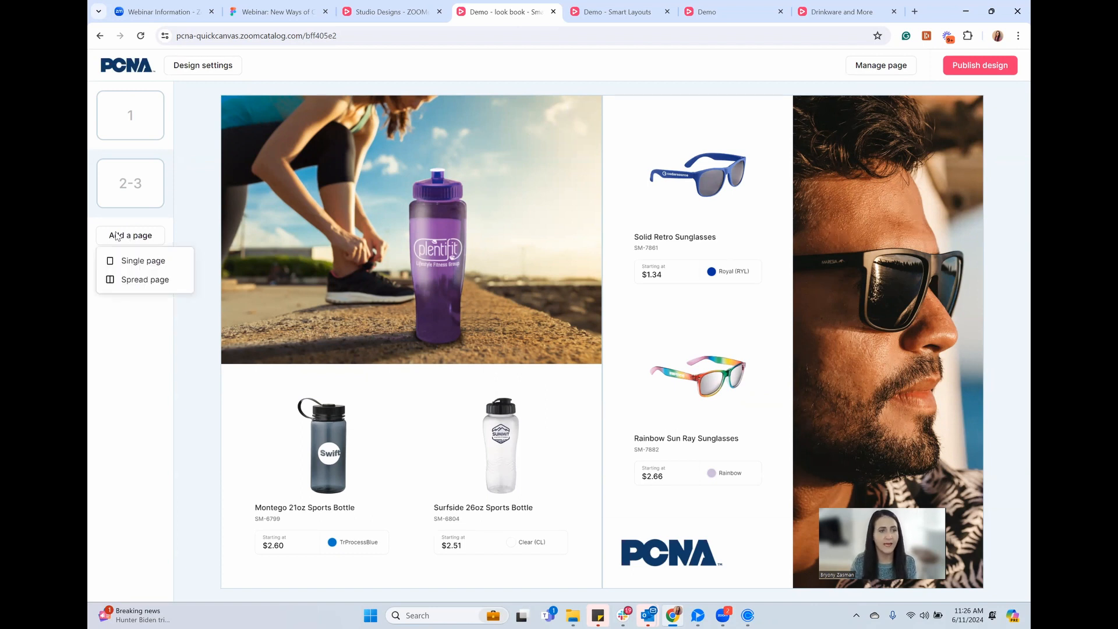
{"action": "left_click", "coordinate": [138, 282]}
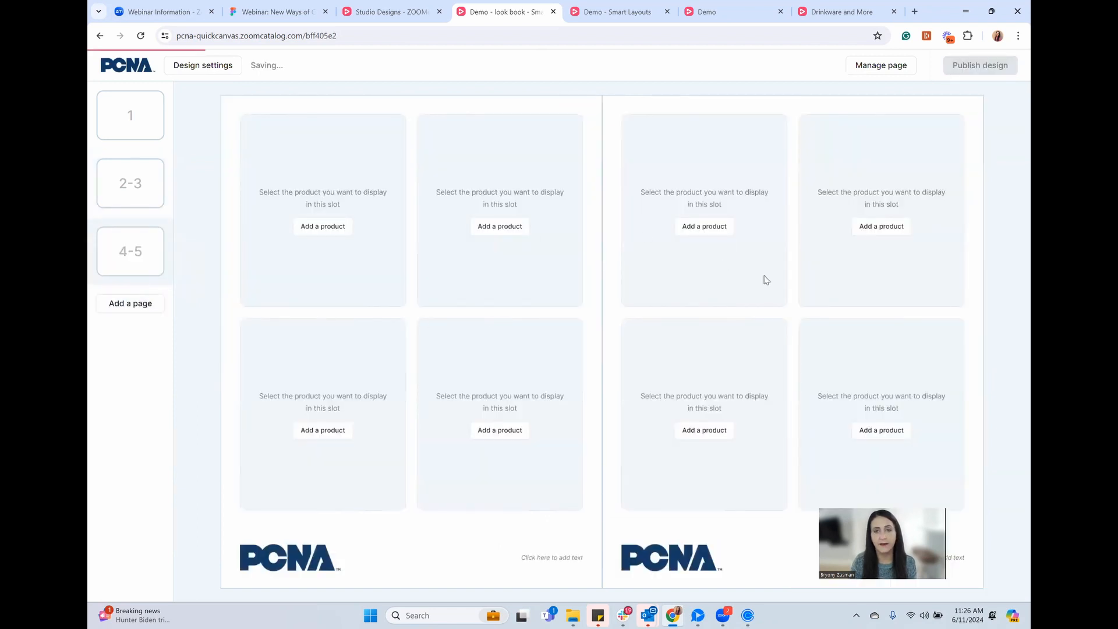
{"action": "left_click", "coordinate": [862, 71]}
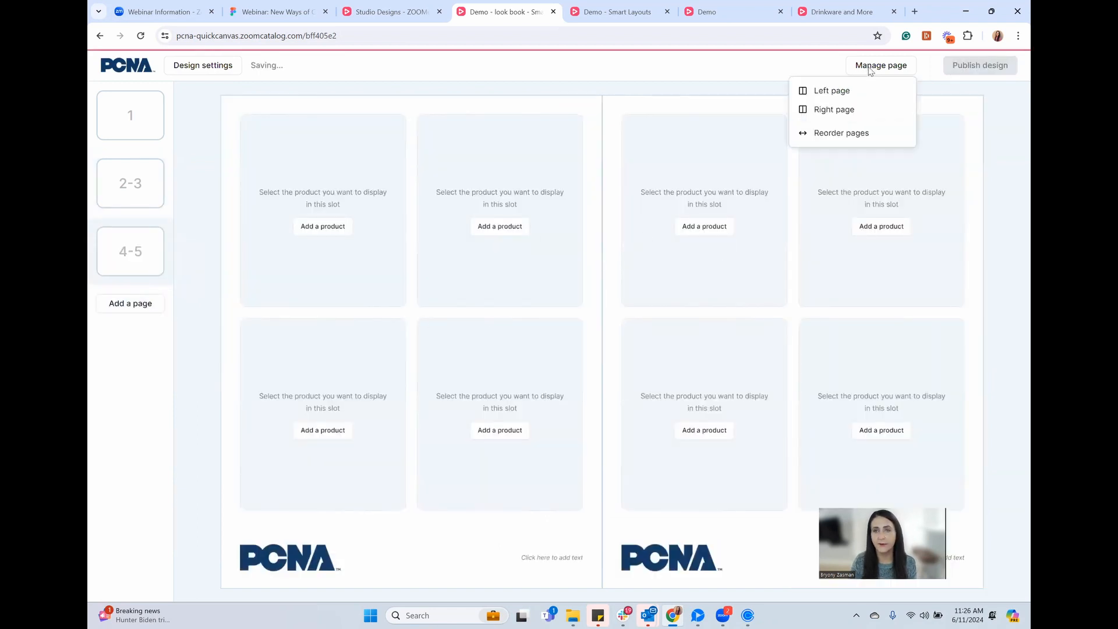
{"action": "left_click", "coordinate": [834, 93]}
{"action": "left_click", "coordinate": [960, 195]}
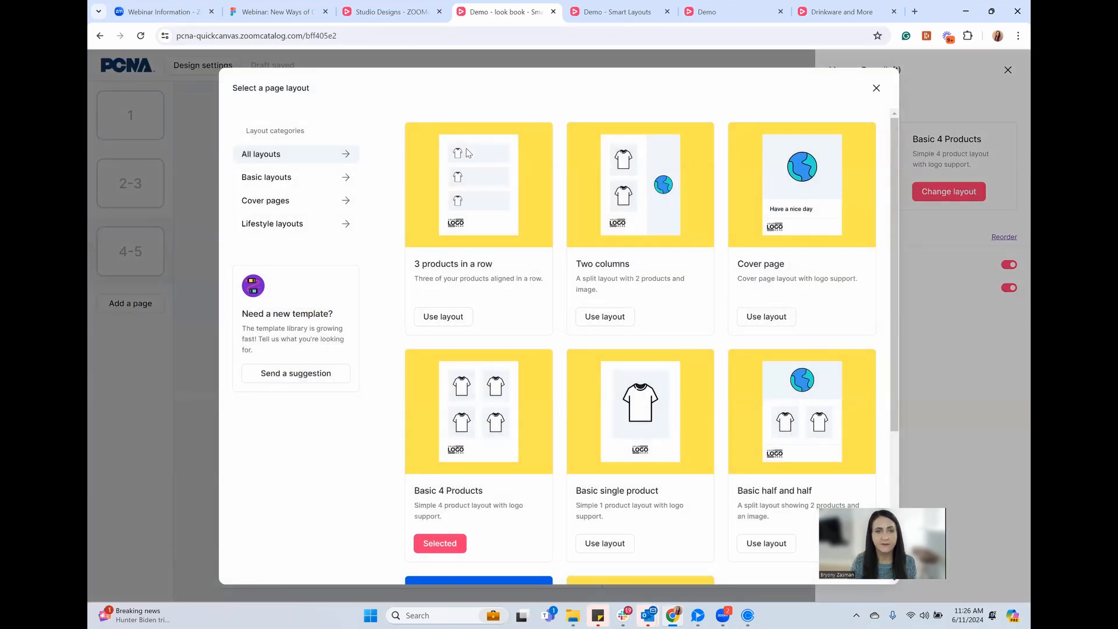
{"action": "left_click", "coordinate": [436, 318]}
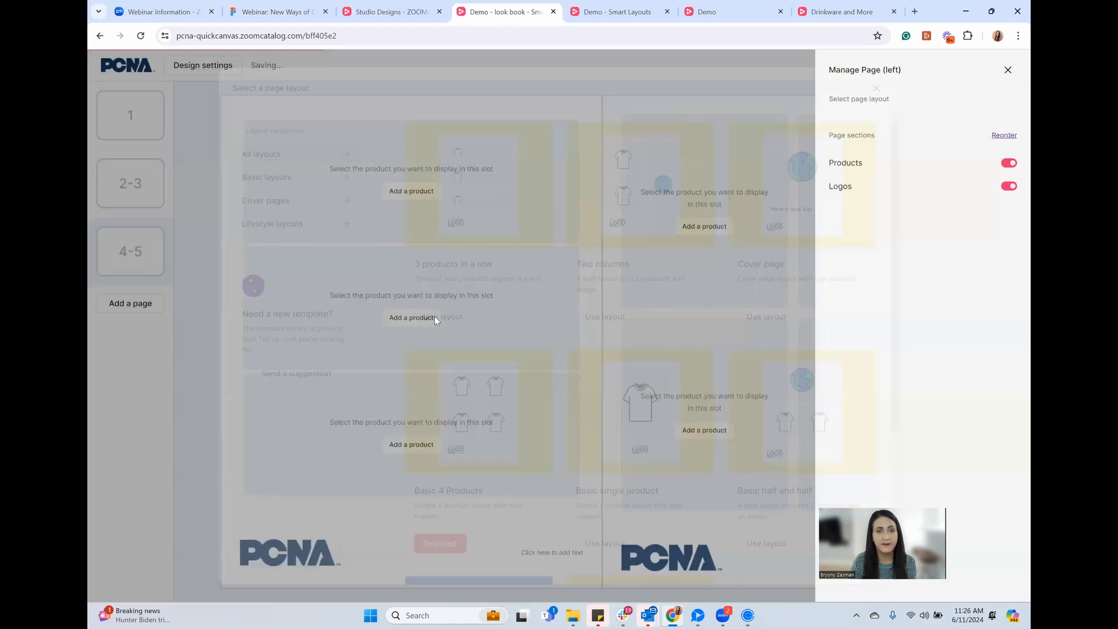
{"action": "left_click", "coordinate": [1009, 289]}
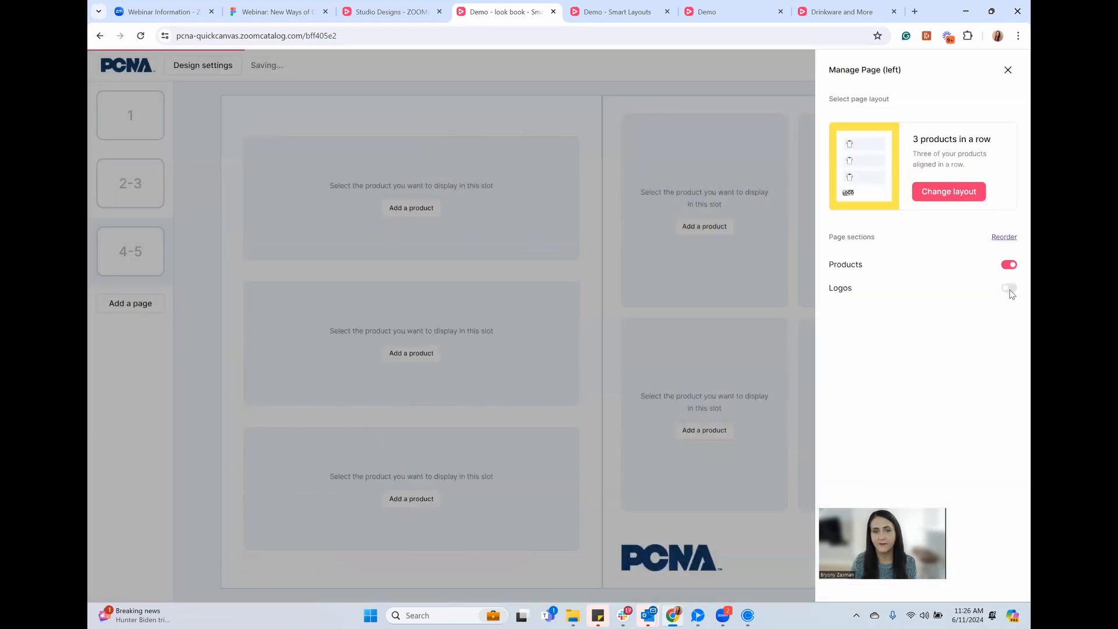
{"action": "left_click", "coordinate": [638, 410]}
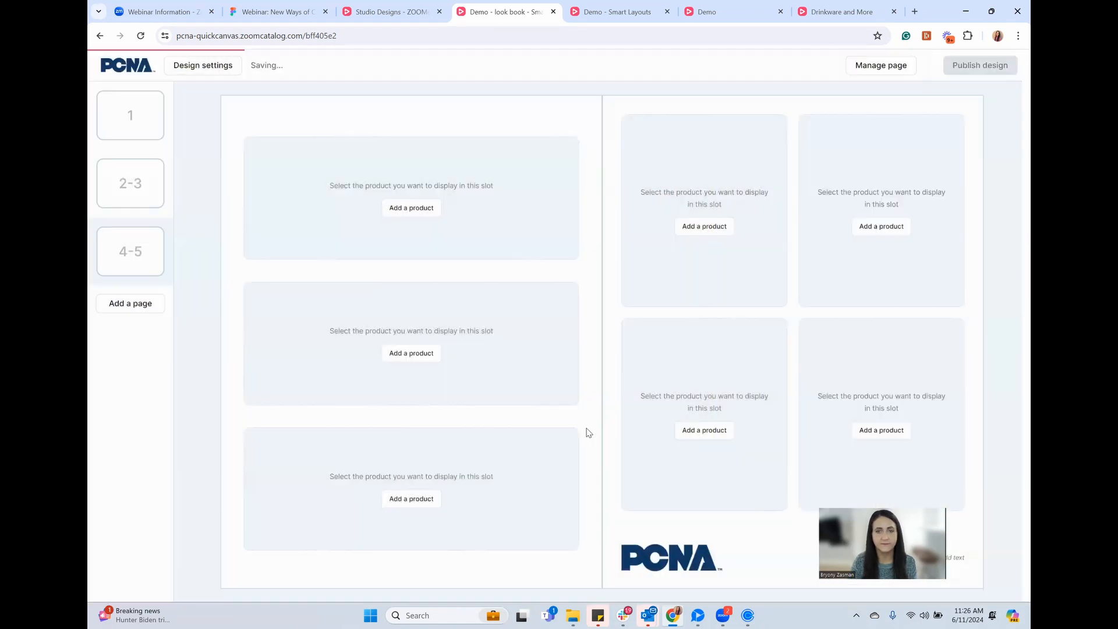
Make the right page a logo-free Cover page with title below image, then swap the spread's pages
{"action": "left_click", "coordinate": [888, 68]}
{"action": "left_click", "coordinate": [859, 111]}
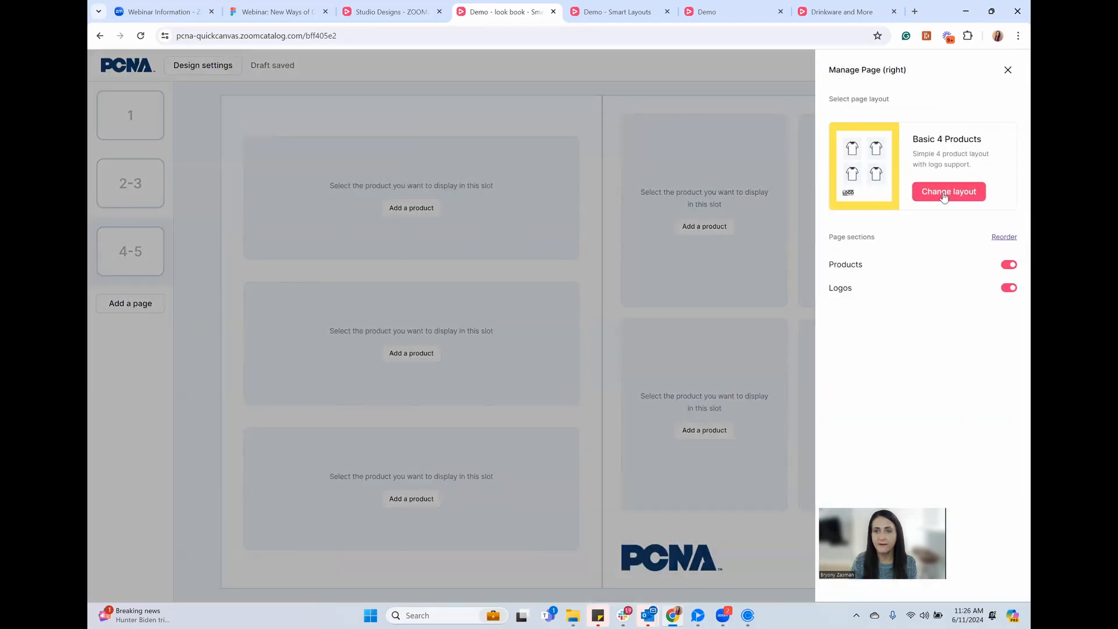
{"action": "left_click", "coordinate": [918, 198]}
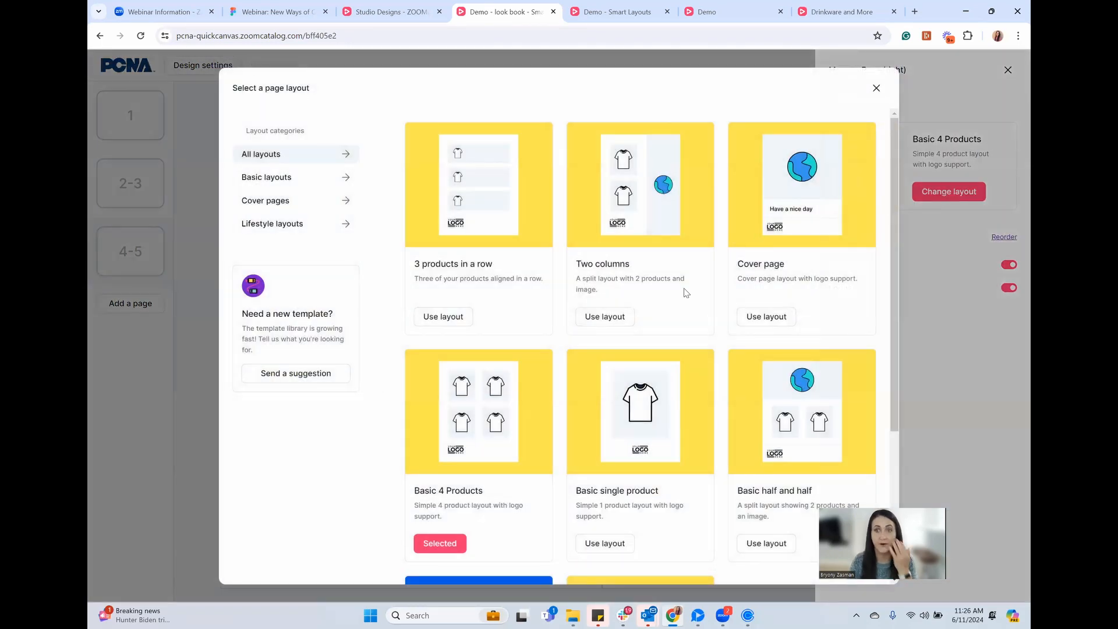
{"action": "left_click", "coordinate": [776, 318]}
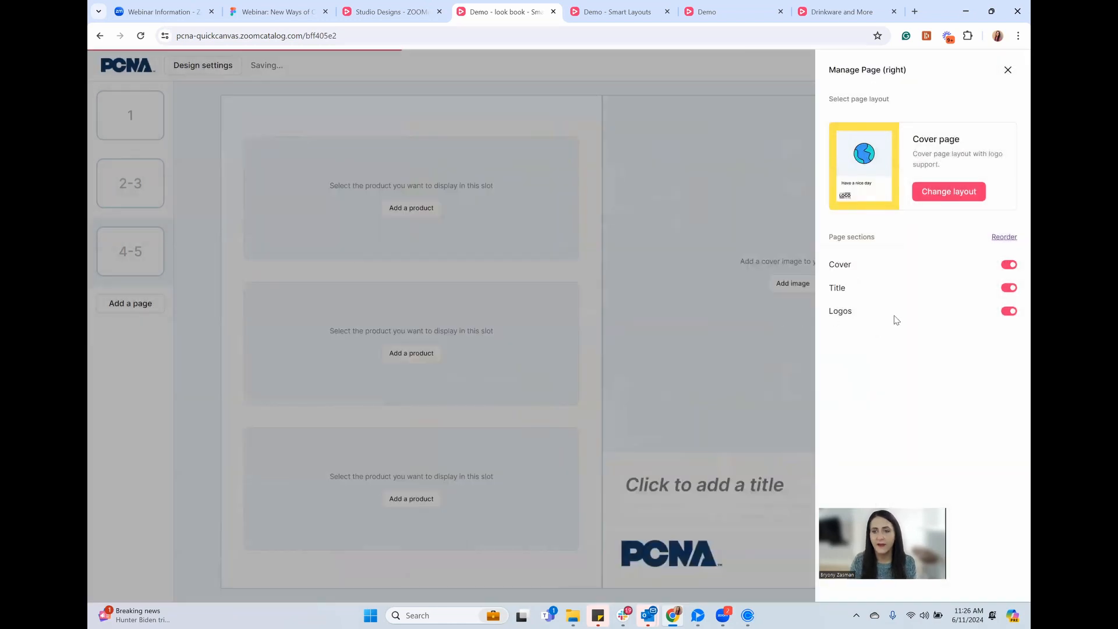
{"action": "left_click", "coordinate": [1008, 311]}
{"action": "left_click", "coordinate": [1004, 236]}
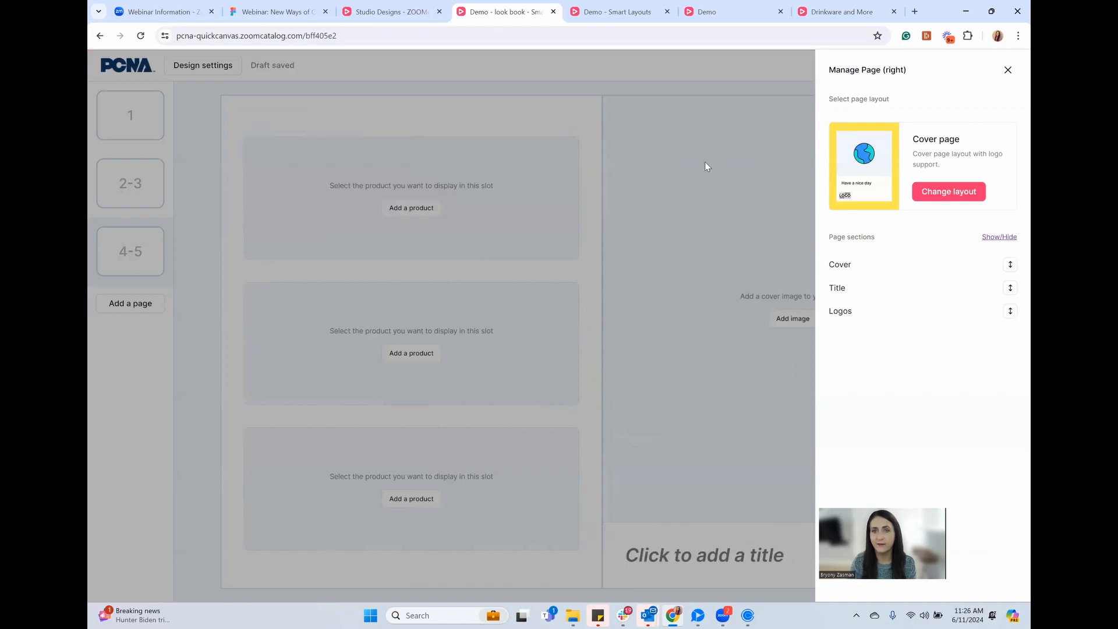
{"action": "mouse_move", "coordinate": [1010, 291]}
{"action": "left_mouse_down"}
{"action": "mouse_move", "coordinate": [1011, 268]}
{"action": "mouse_move", "coordinate": [1011, 291]}
{"action": "left_mouse_up"}
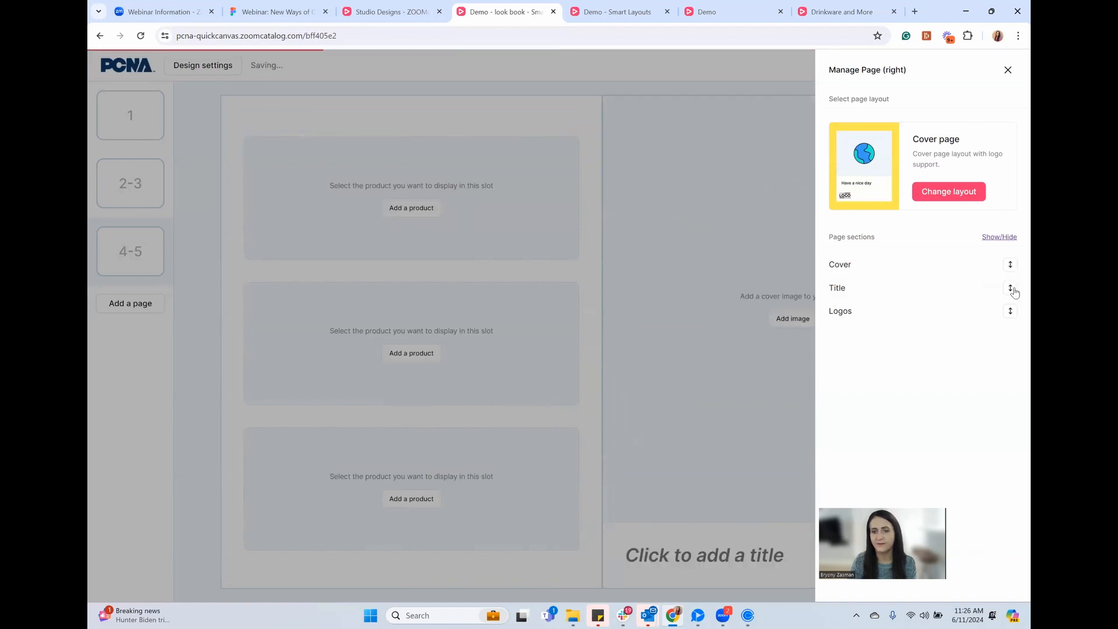
{"action": "left_click", "coordinate": [689, 396]}
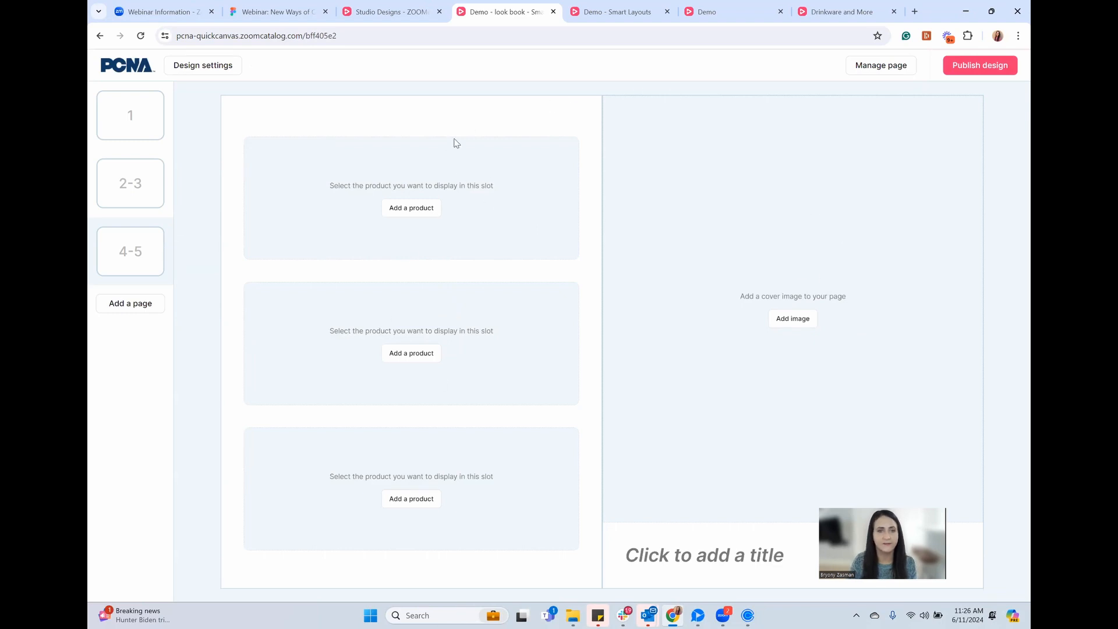
{"action": "left_click", "coordinate": [873, 74]}
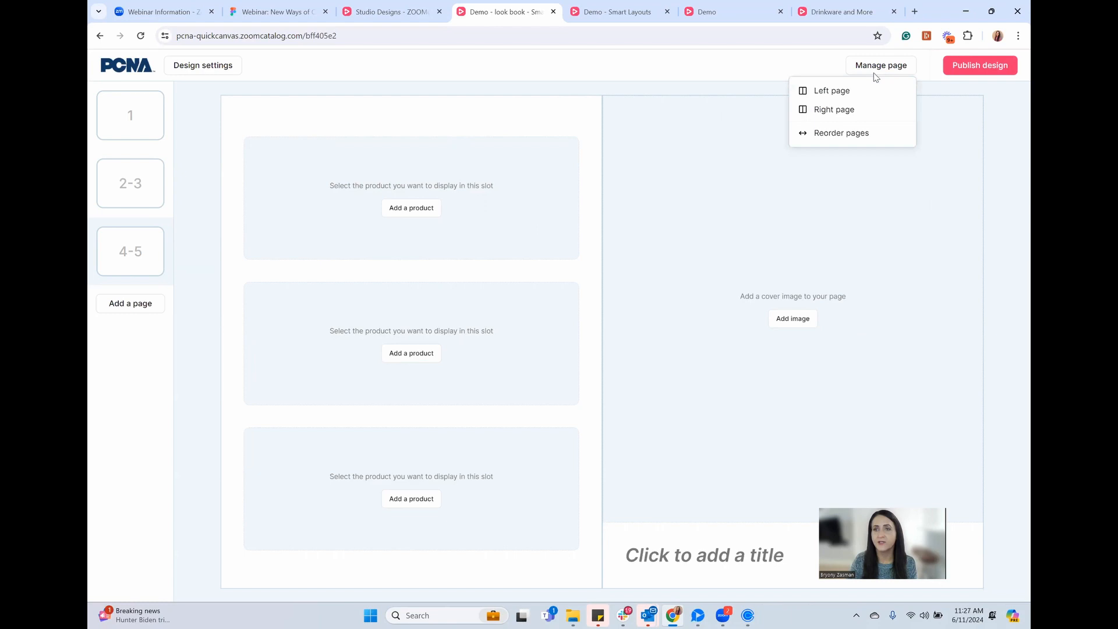
{"action": "left_click", "coordinate": [845, 134]}
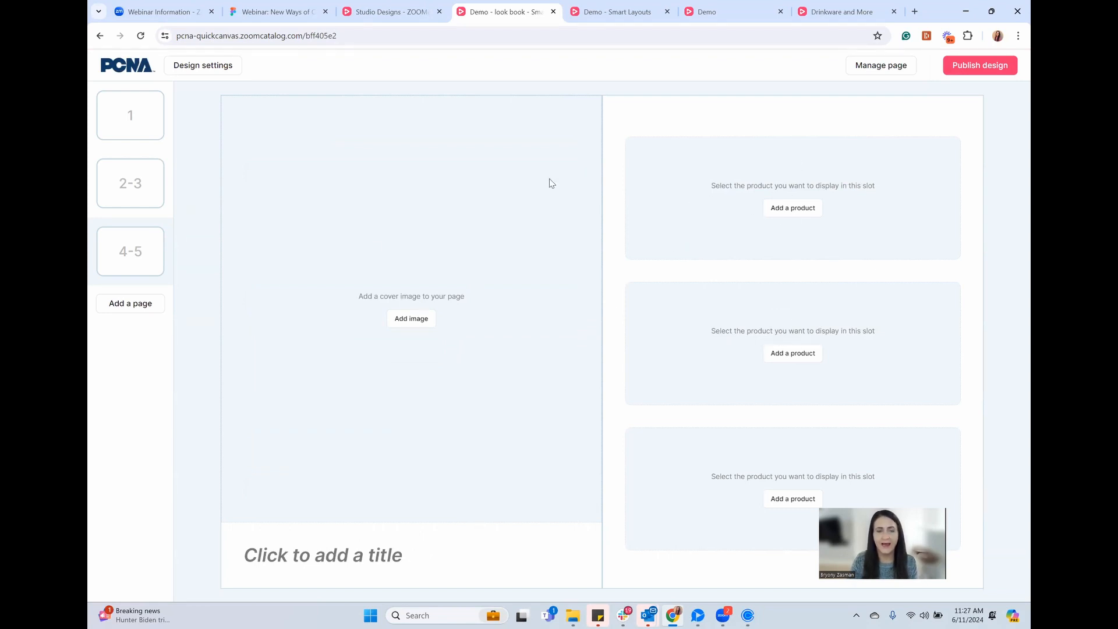
Search free stock photos for 'blankets' and place the stacked knit blankets photo as the left-page cover
{"action": "left_click", "coordinate": [406, 325]}
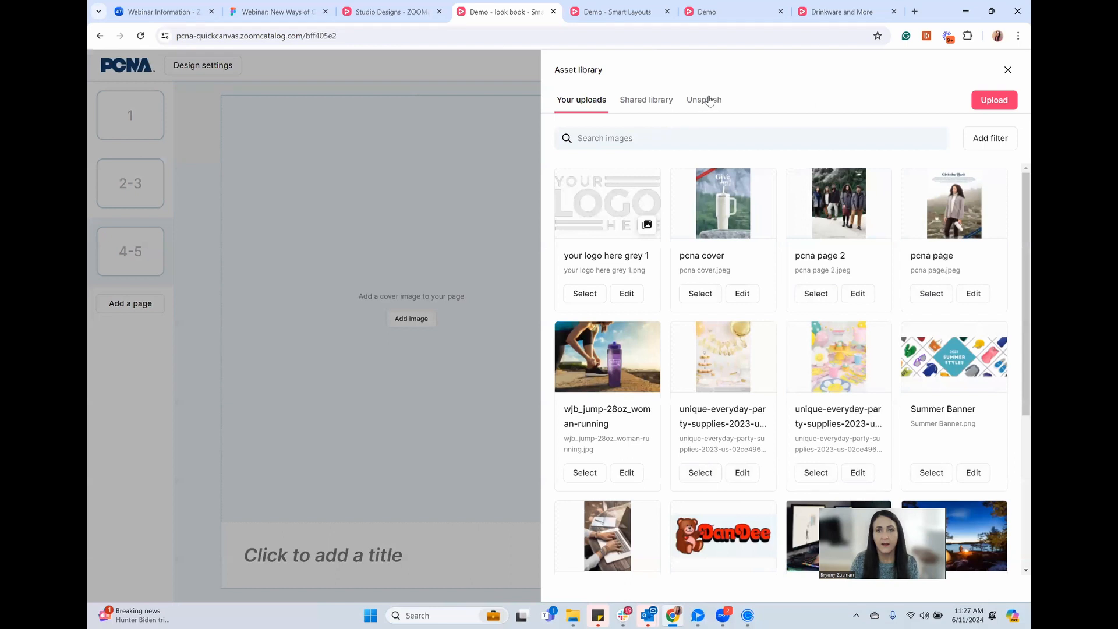
{"action": "left_click", "coordinate": [708, 101]}
{"action": "left_click_drag", "start_coordinate": [675, 138], "coordinate": [569, 146]}
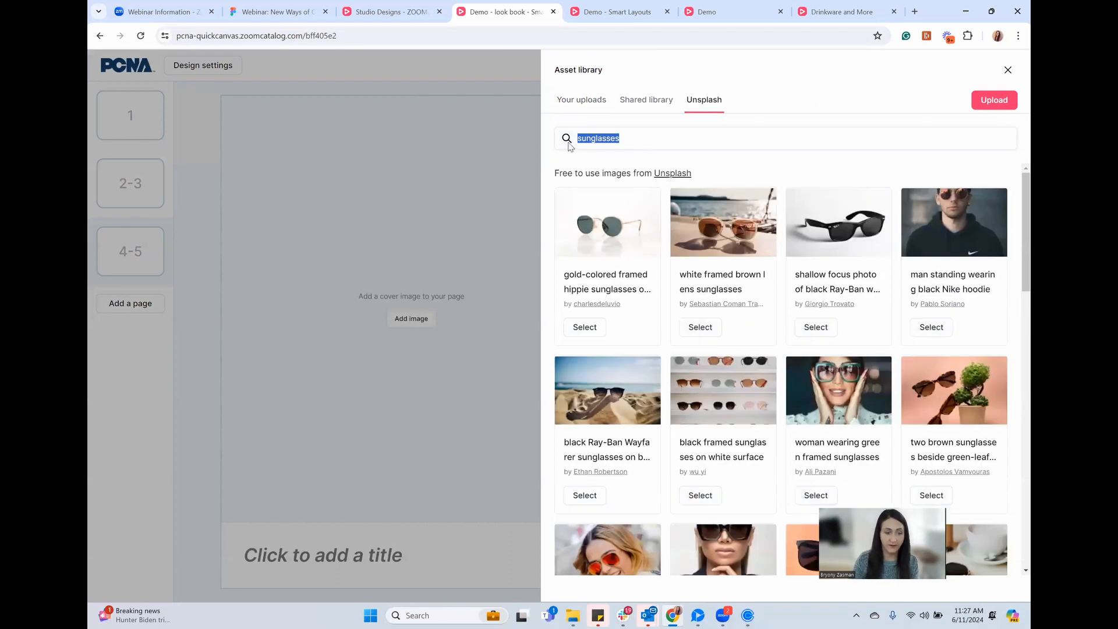
{"action": "type", "text": "blankets"}
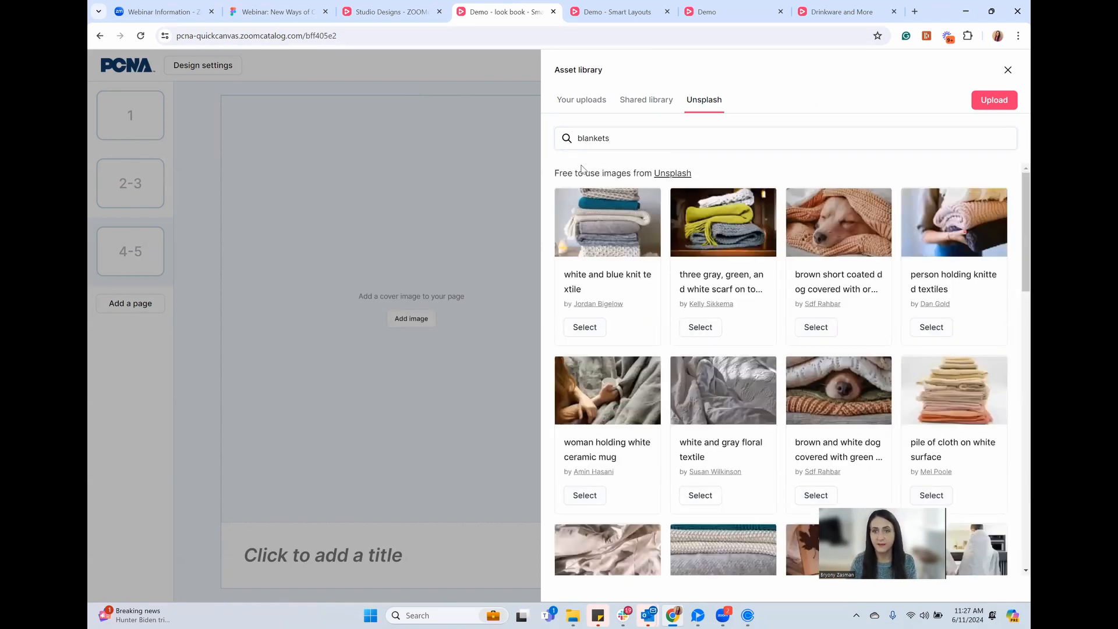
{"action": "left_click", "coordinate": [585, 327]}
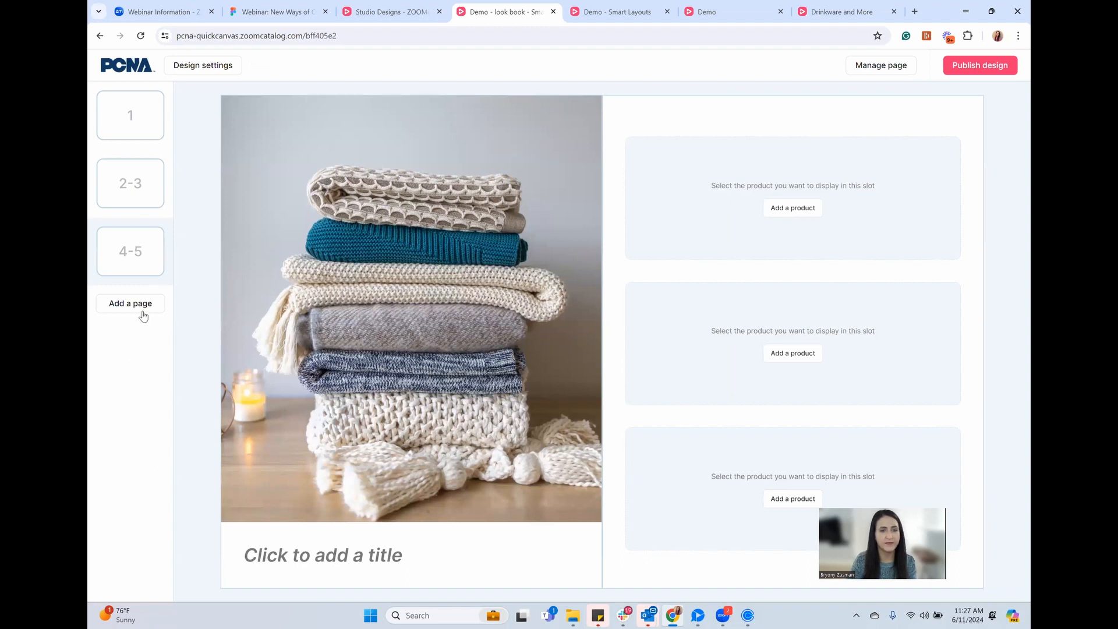
Title the 4-5 spread 'Blankets'
{"action": "left_click", "coordinate": [369, 553]}
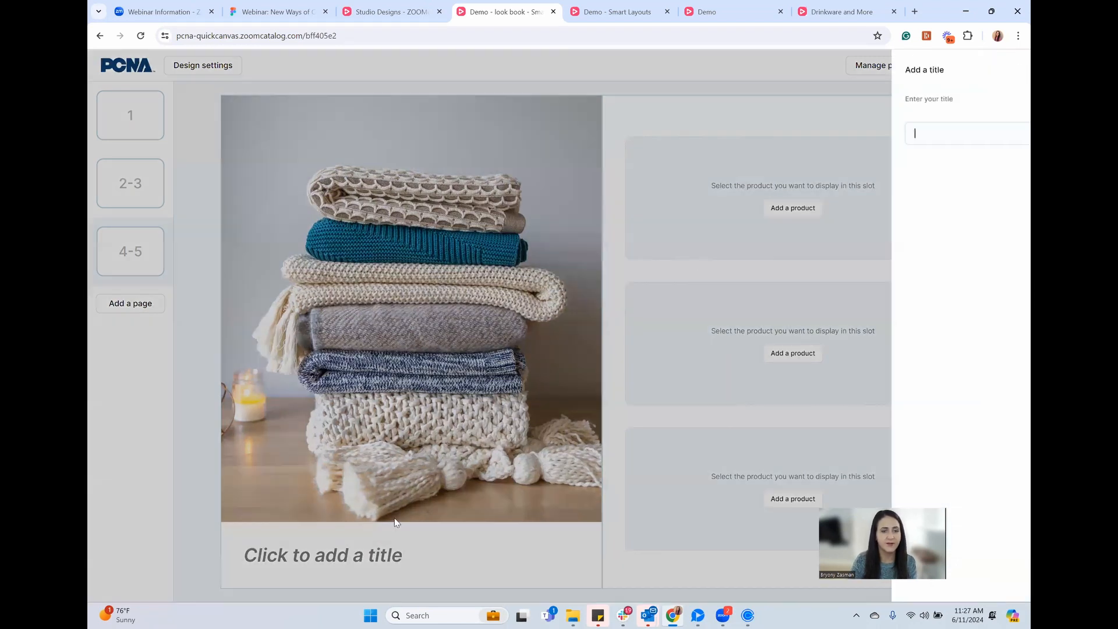
{"action": "left_click", "coordinate": [901, 135]}
{"action": "type", "text": "Blankets"}
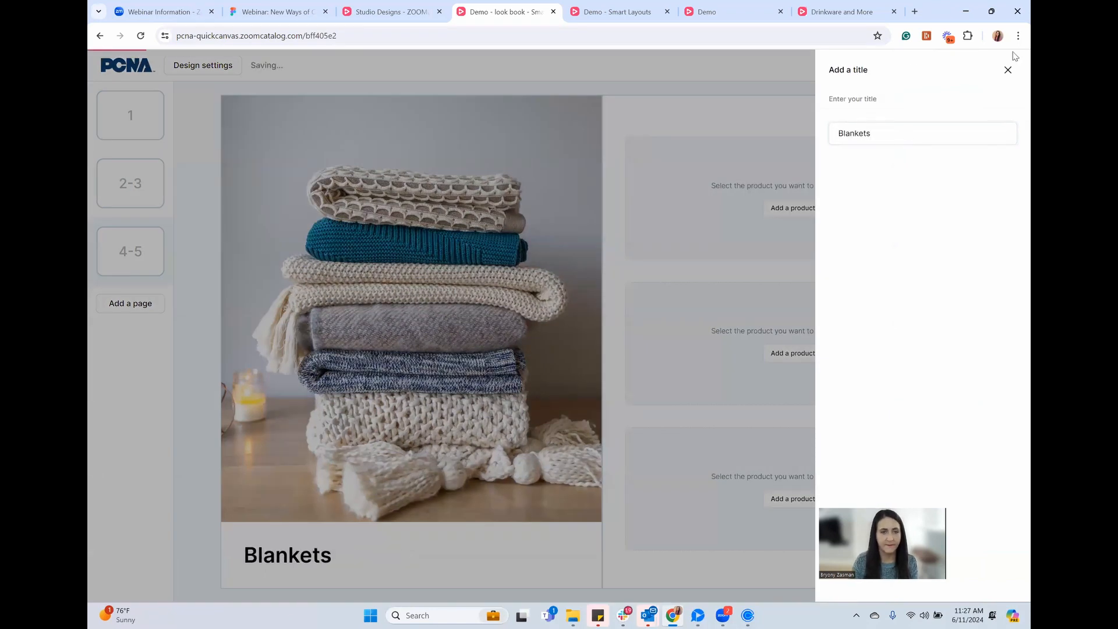
{"action": "left_click", "coordinate": [583, 273]}
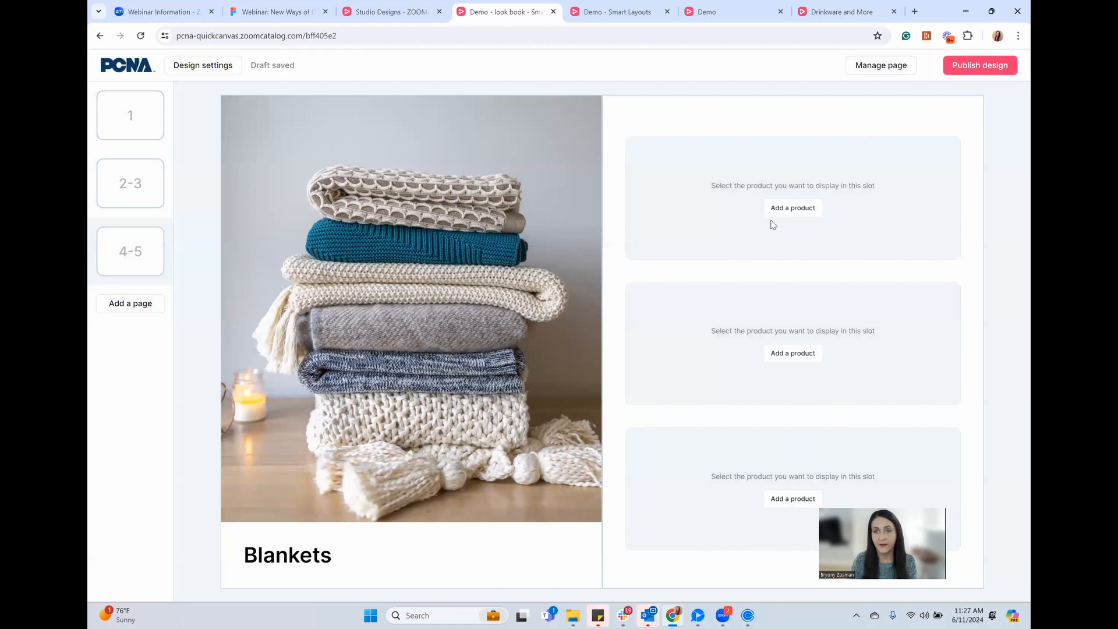
Search products for 'blanket' and add the Sherpa, Cozy Fleece and Fleece Blankets to the three slots
{"action": "left_click", "coordinate": [792, 209]}
{"action": "key", "text": "ctrl+a"}
{"action": "type", "text": "blanket"}
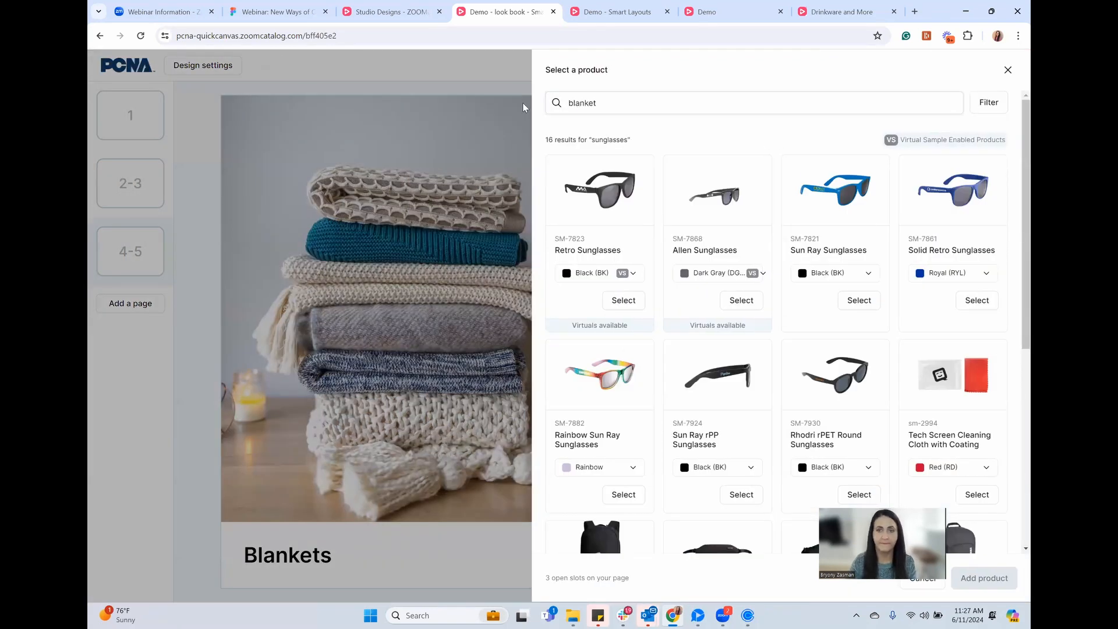
{"action": "key", "text": "Return"}
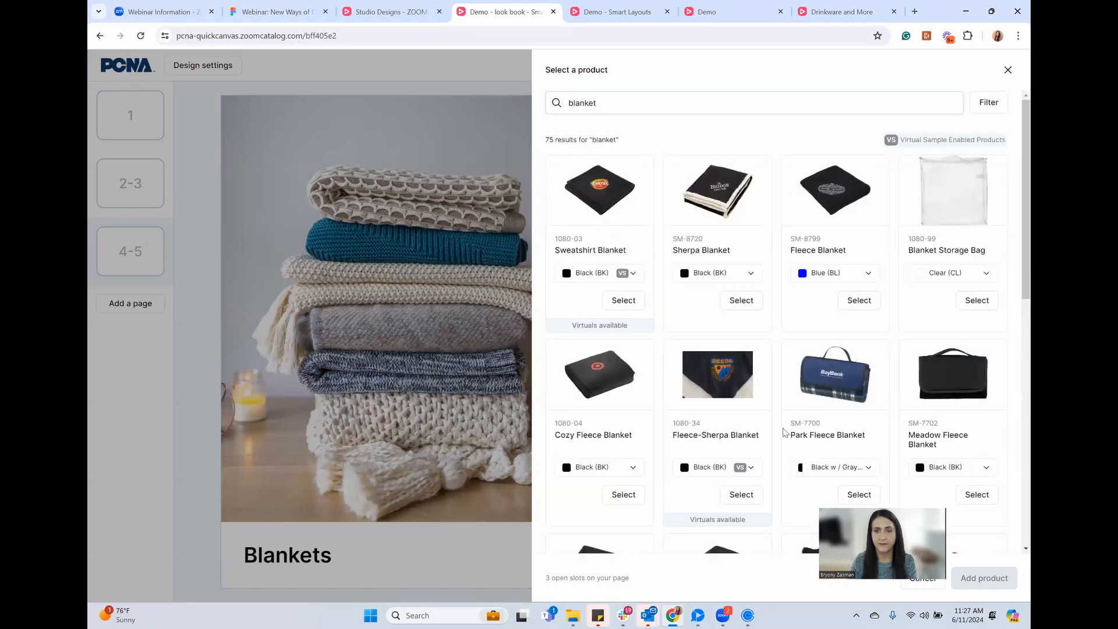
{"action": "left_click", "coordinate": [741, 301]}
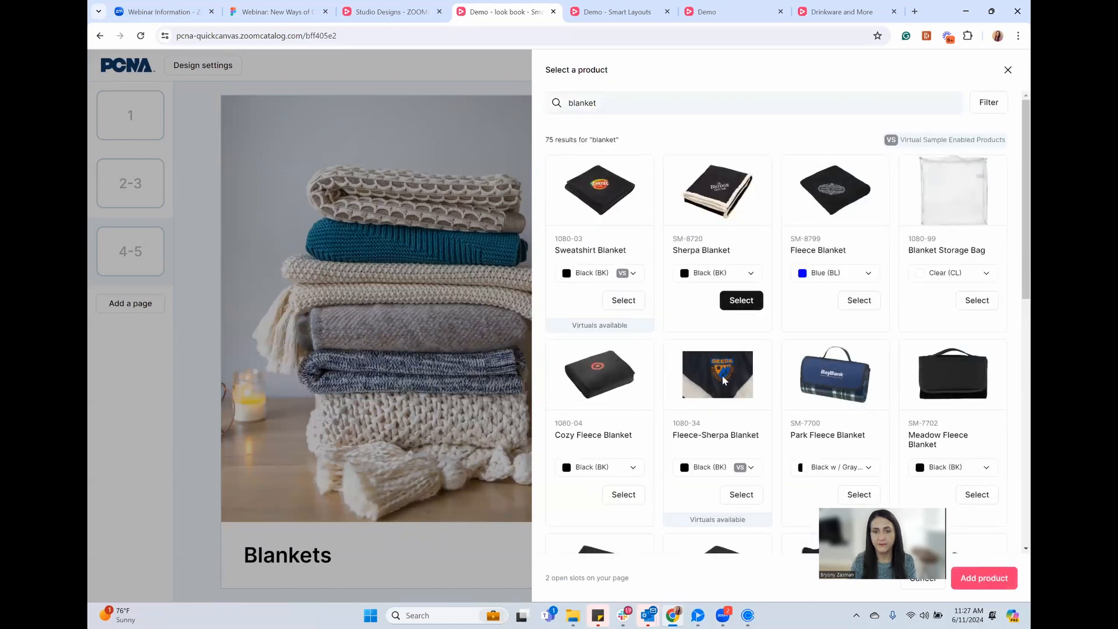
{"action": "left_click", "coordinate": [623, 494]}
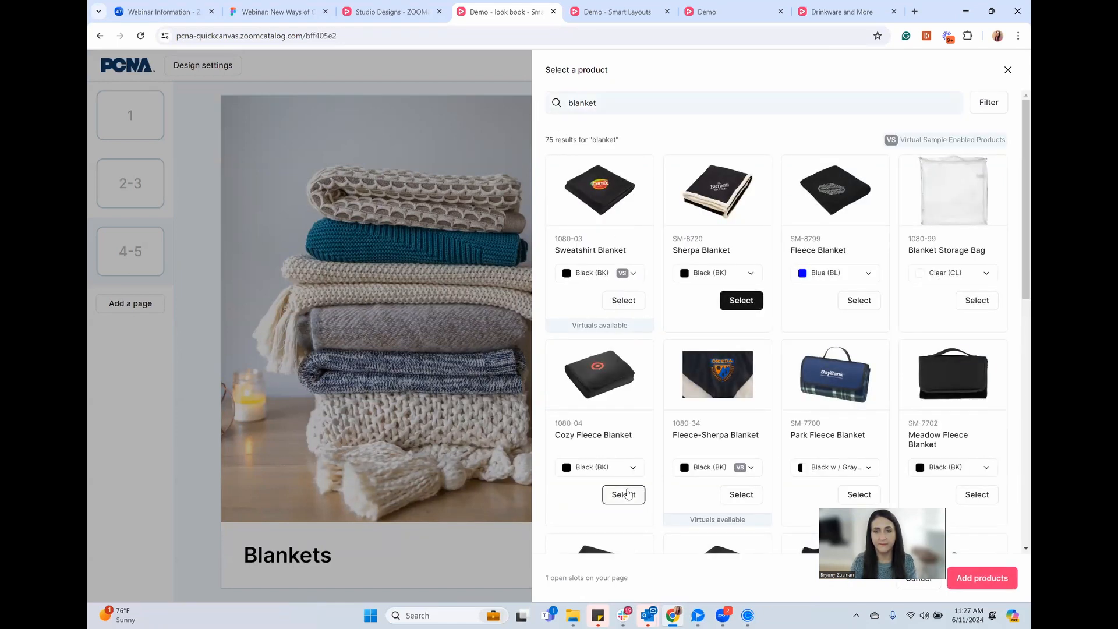
{"action": "left_click", "coordinate": [859, 301]}
{"action": "left_click", "coordinate": [981, 579]}
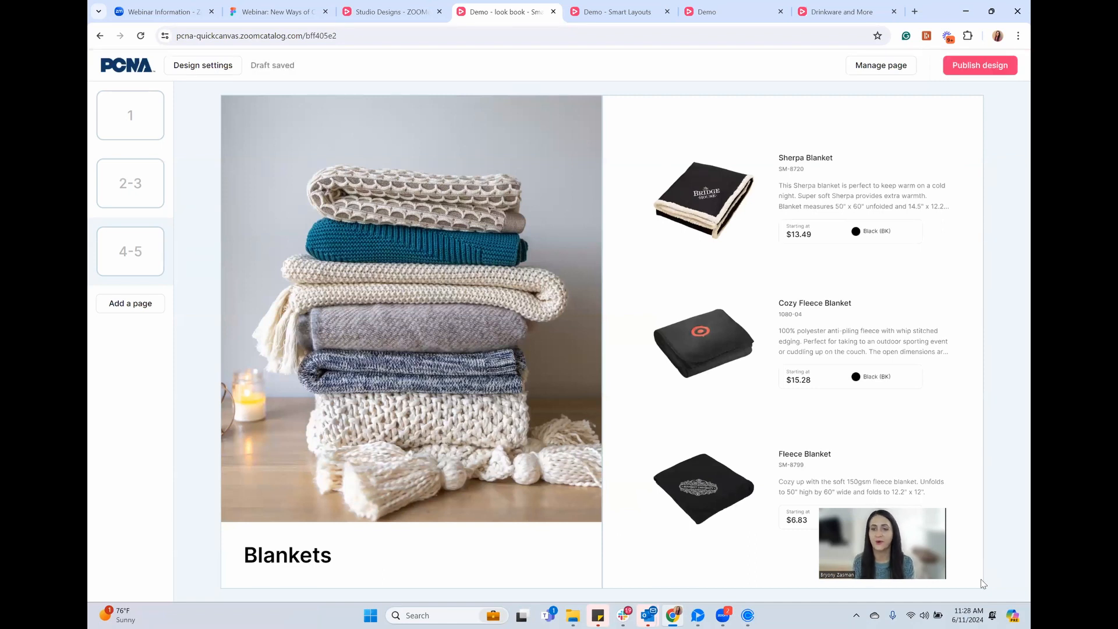
Review the cover, the 2-3 spread and the Blankets 4-5 spread, then return to the page 1 cover
{"action": "mouse_move", "coordinate": [871, 373]}
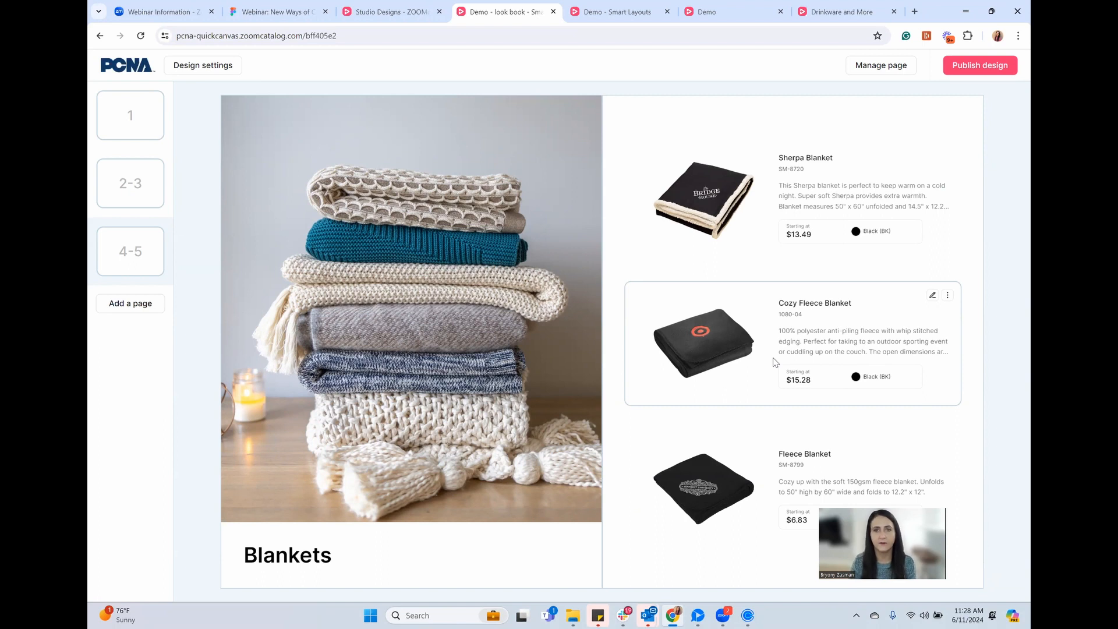
{"action": "left_click", "coordinate": [150, 138]}
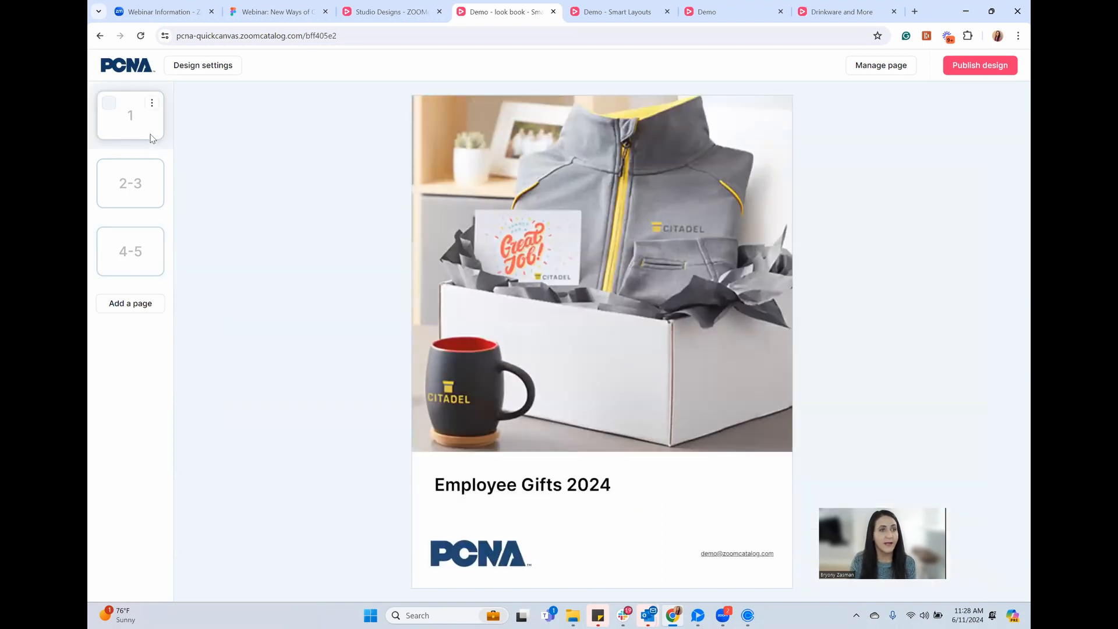
{"action": "left_click", "coordinate": [148, 204]}
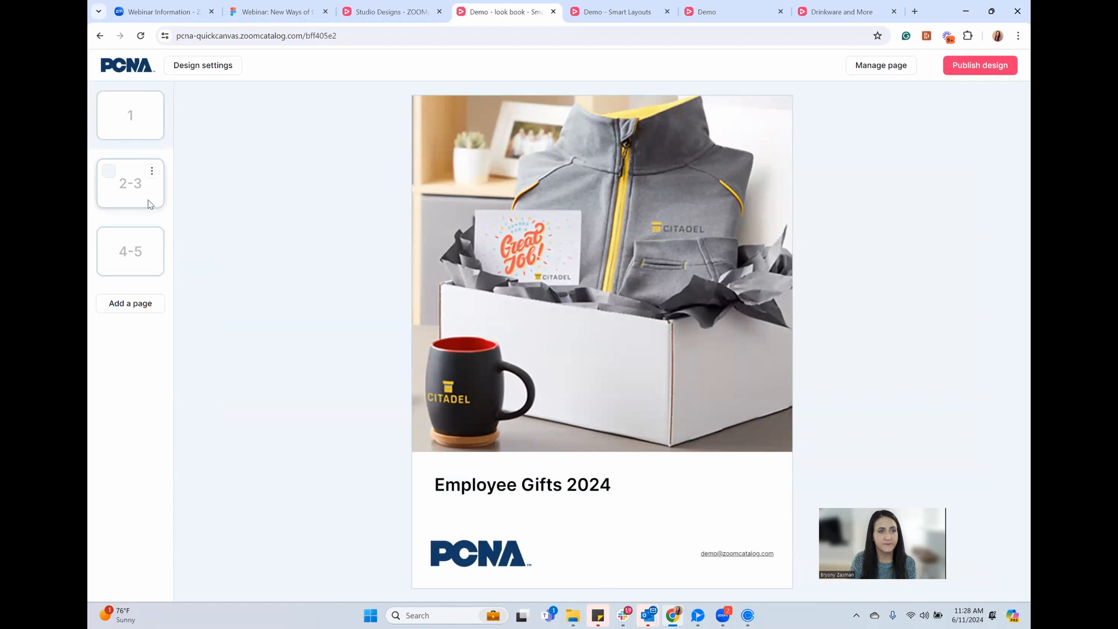
{"action": "left_click", "coordinate": [147, 272]}
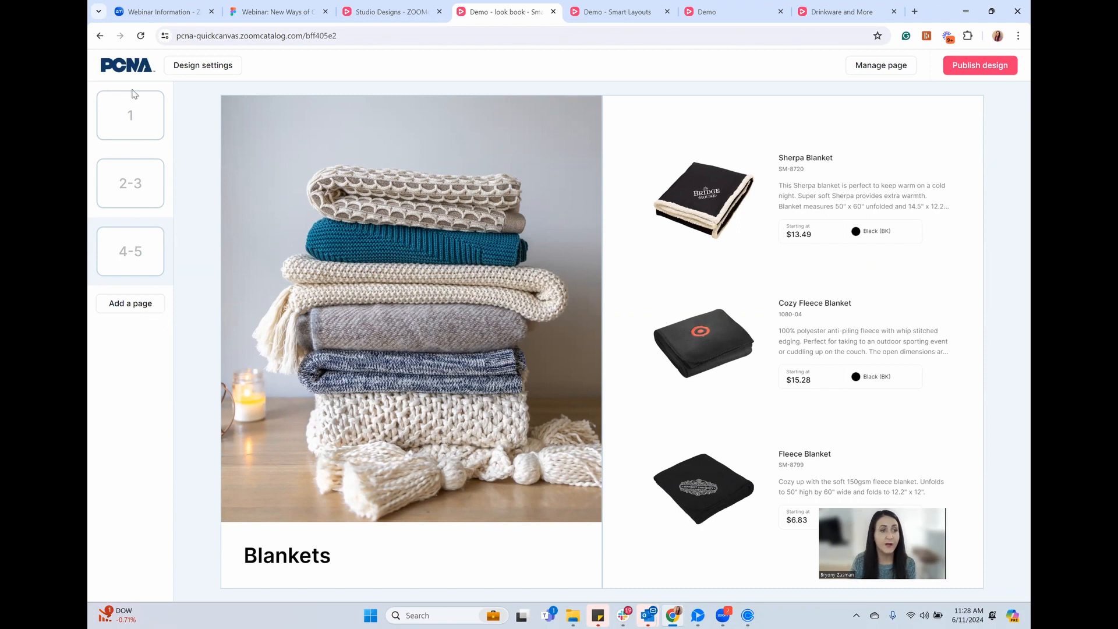
{"action": "left_click", "coordinate": [153, 138]}
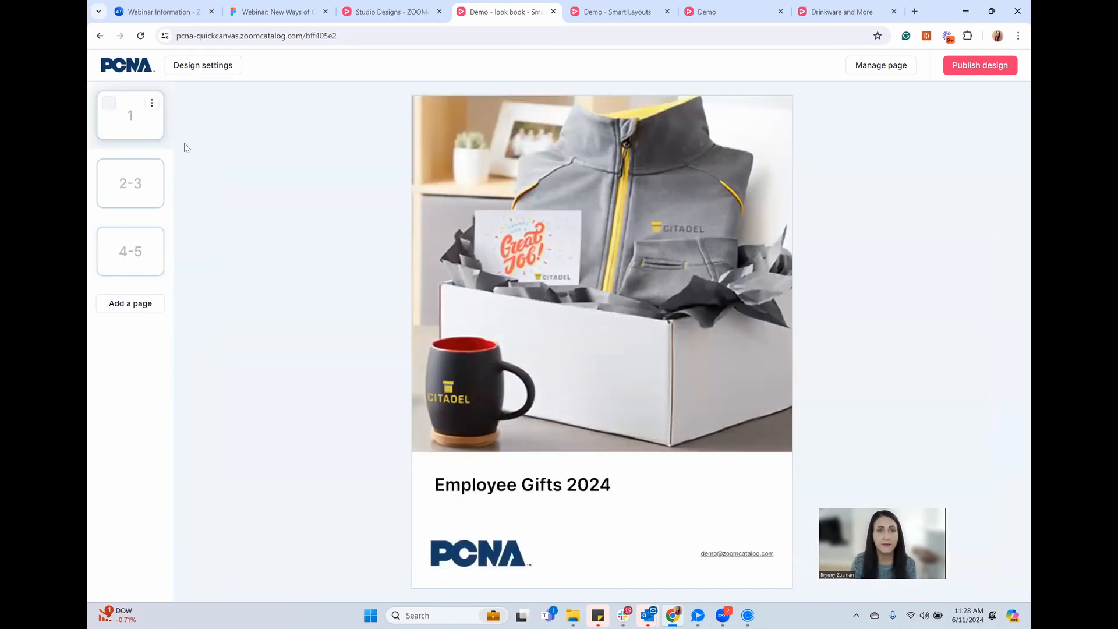
Publish the Demo - look book and open its shareable viewer link in a new tab
{"action": "left_click", "coordinate": [984, 67]}
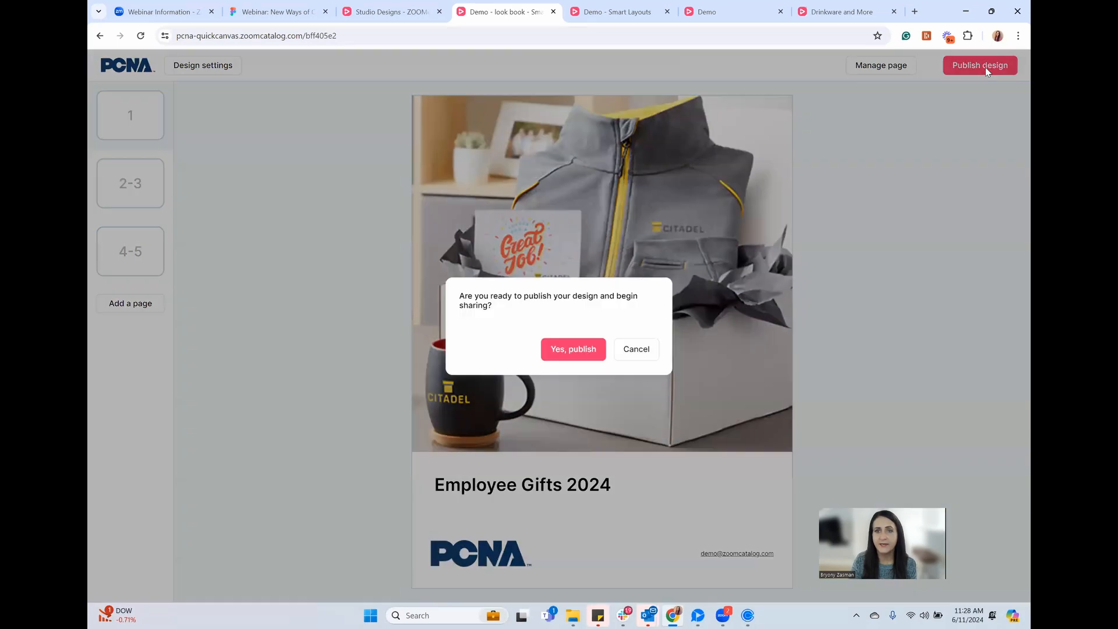
{"action": "left_click", "coordinate": [577, 348]}
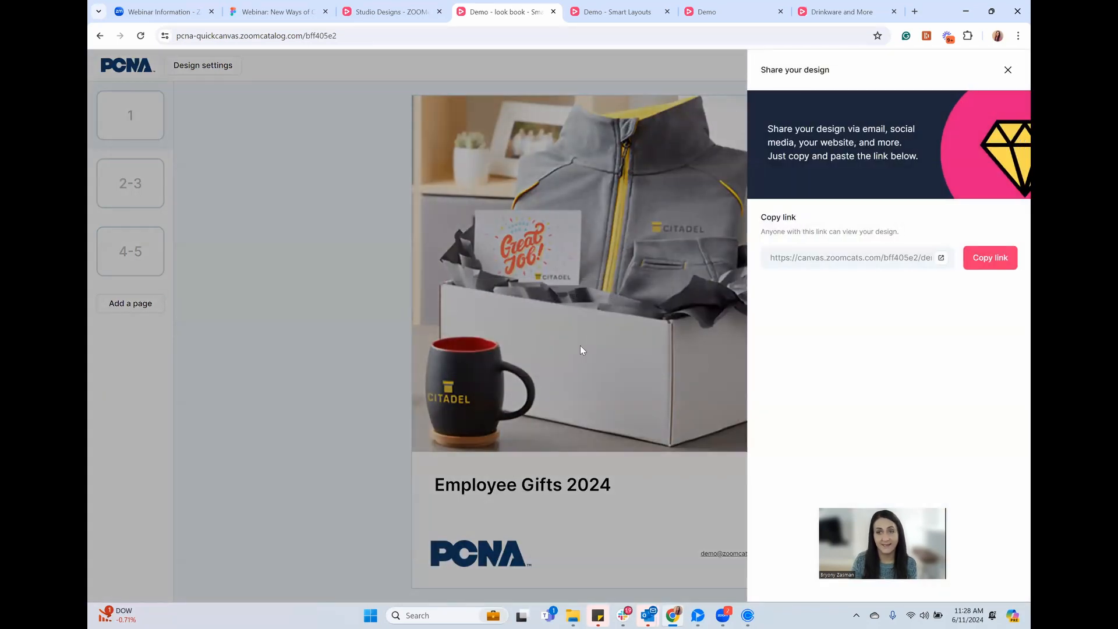
{"action": "left_click", "coordinate": [941, 258]}
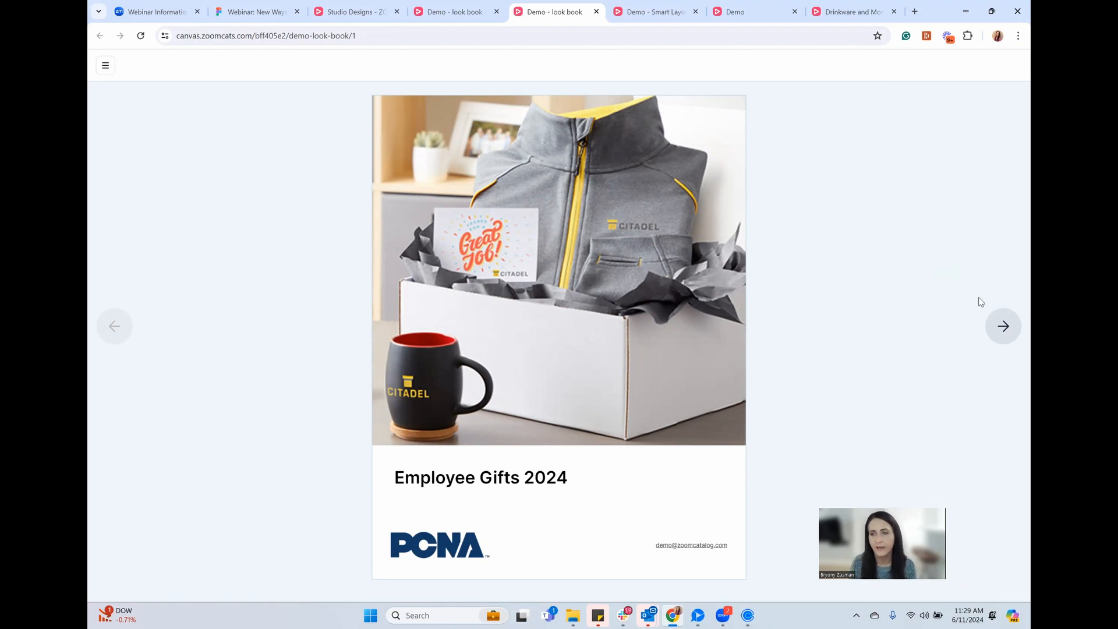
Page to the bottles spread, inspect the Montego 21oz Sports Bottle details, advance to Blankets, then open Studio designs
{"action": "left_click", "coordinate": [1002, 327]}
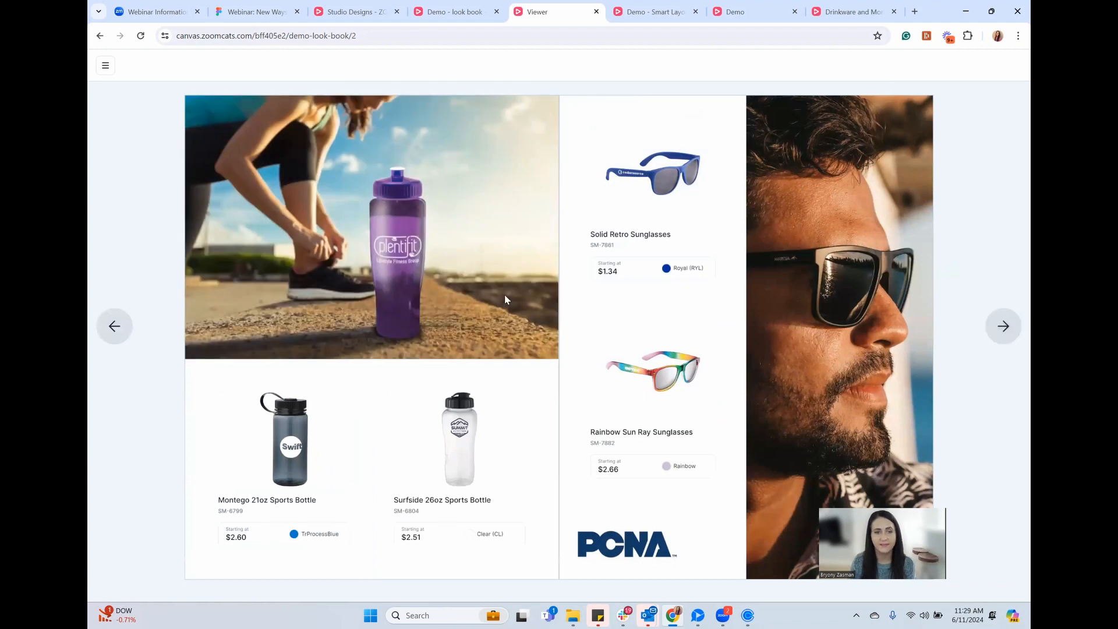
{"action": "left_click", "coordinate": [282, 422]}
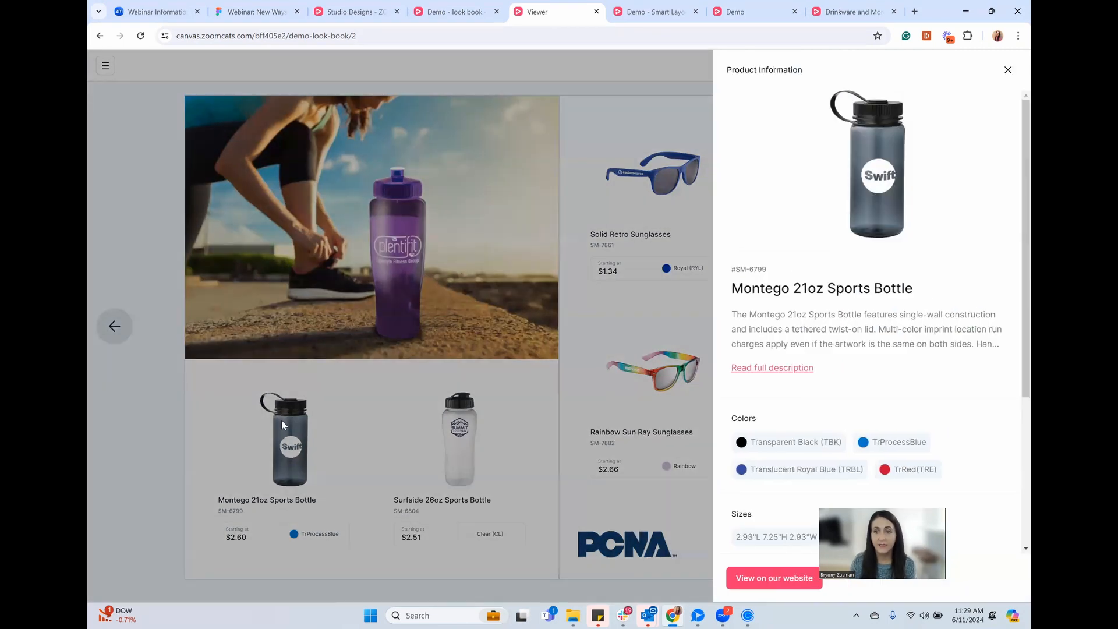
{"action": "scroll", "coordinate": [1014, 314], "scroll_direction": "down", "scroll_amount": 4}
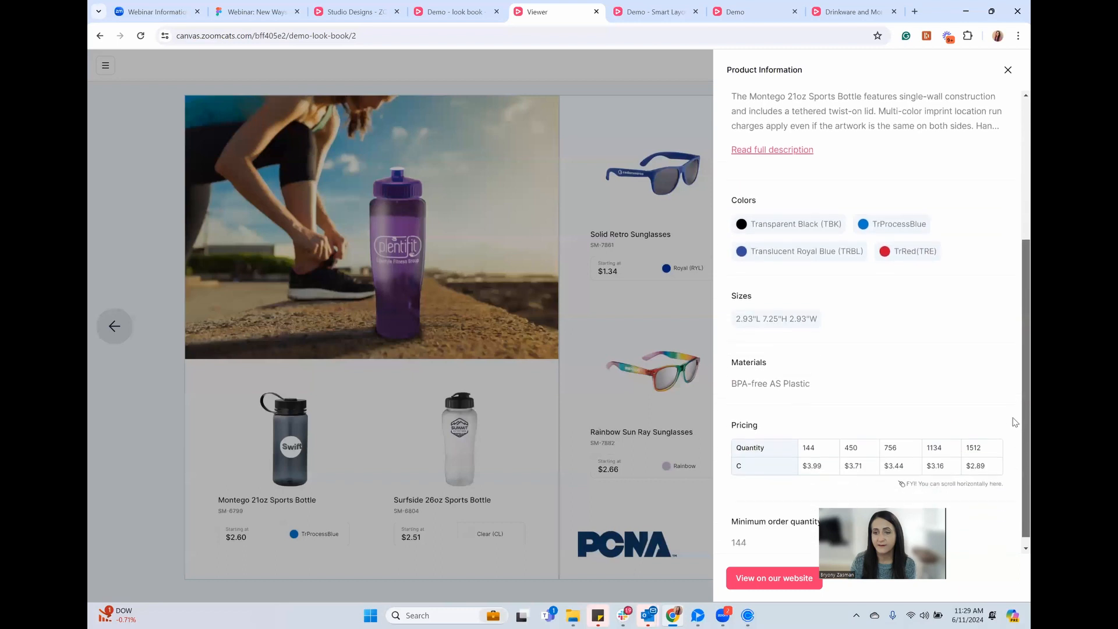
{"action": "scroll", "coordinate": [1014, 416], "scroll_direction": "up", "scroll_amount": 4}
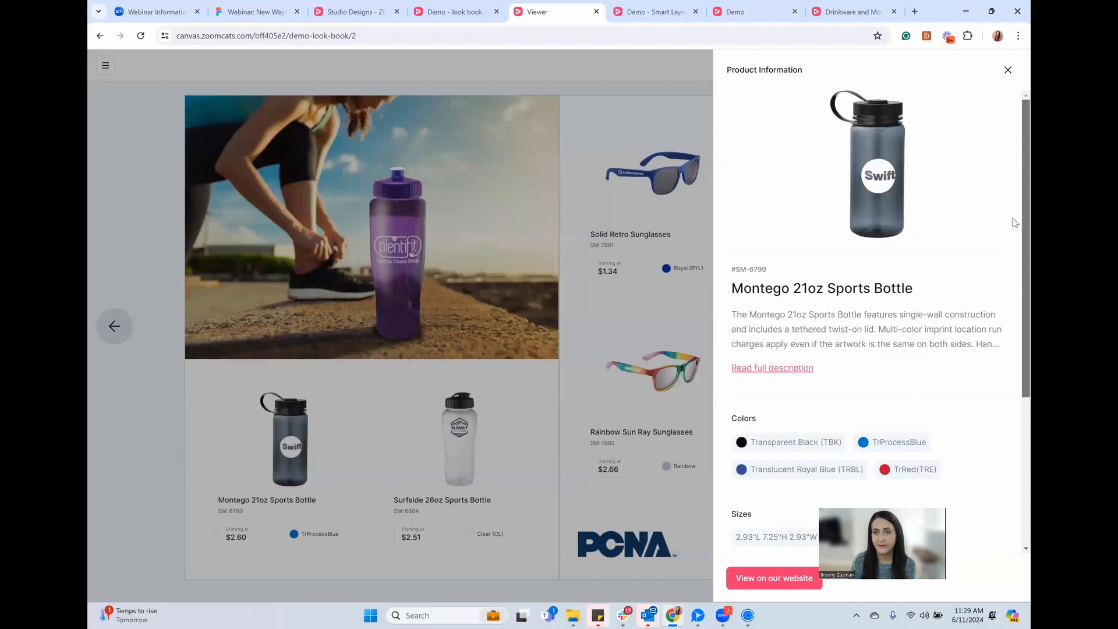
{"action": "left_click", "coordinate": [625, 398]}
{"action": "left_click", "coordinate": [1001, 332]}
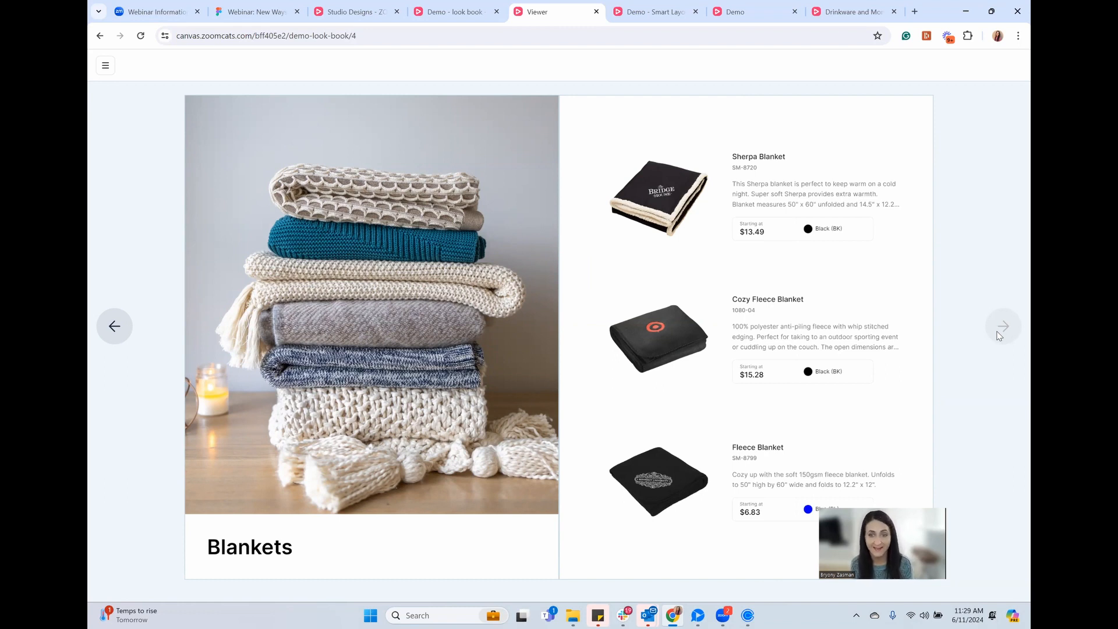
{"action": "left_click", "coordinate": [349, 12]}
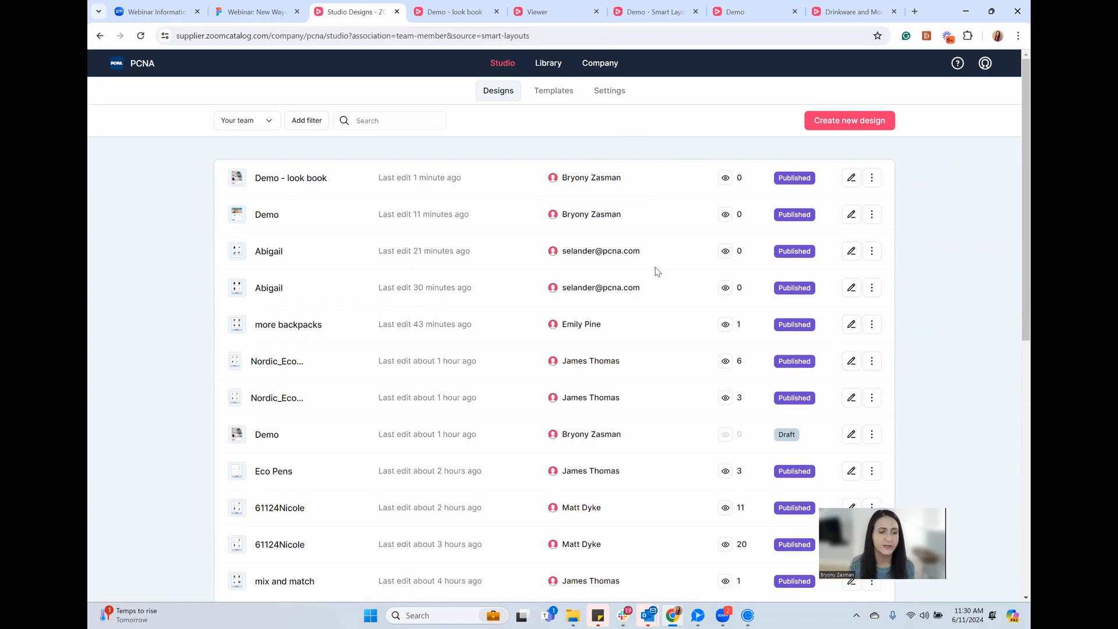
Go back to the Demo - look book editor tab after seeing it listed as Published
{"action": "left_click", "coordinate": [454, 14]}
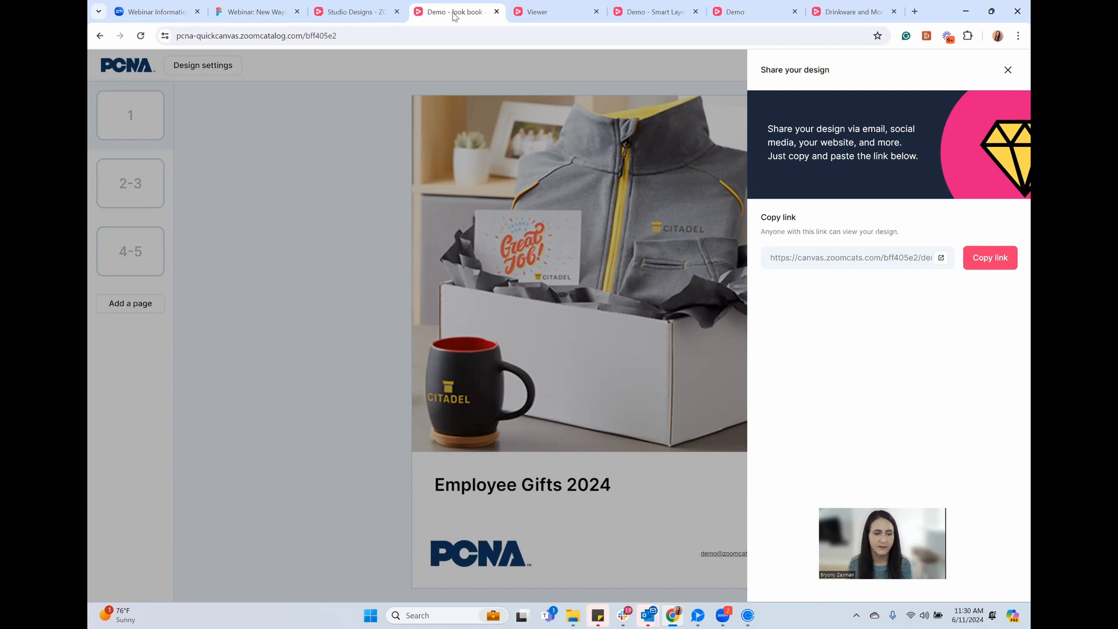
Close the sharing panel and review spreads 2-3 and 4-5, ending on the bottles and sunglasses spread
{"action": "left_click", "coordinate": [371, 333]}
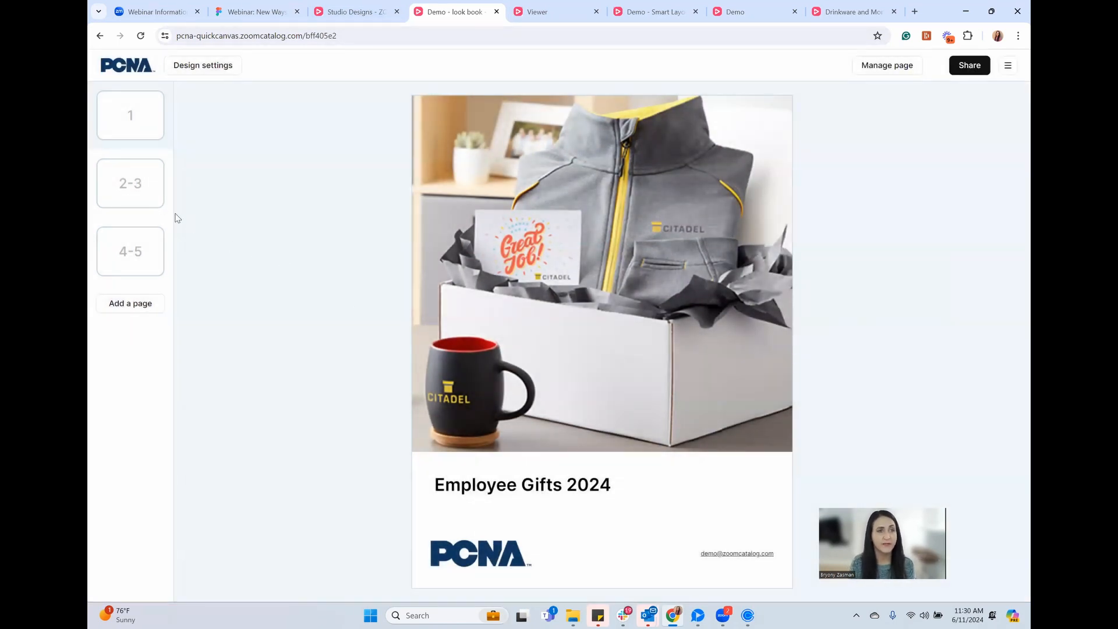
{"action": "left_click", "coordinate": [145, 176]}
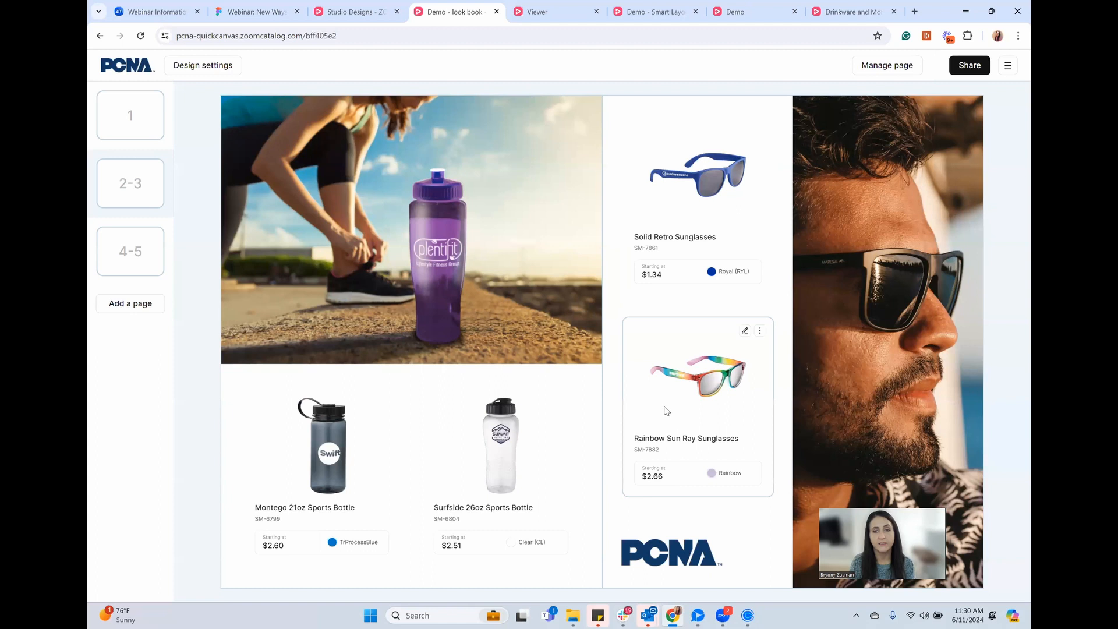
{"action": "left_click", "coordinate": [144, 271]}
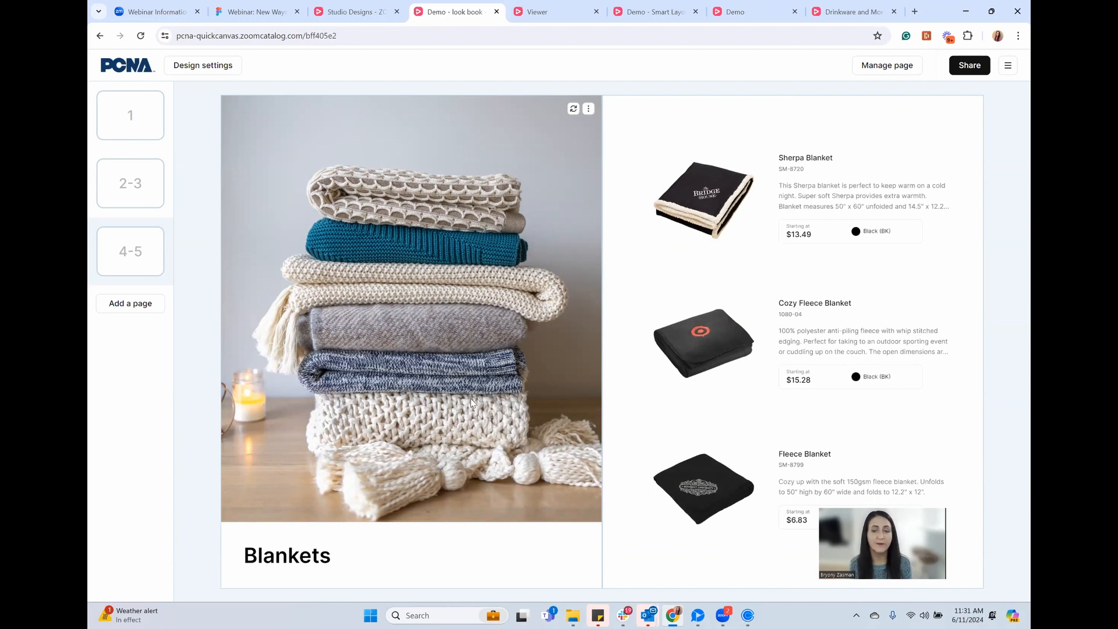
{"action": "left_click", "coordinate": [151, 207]}
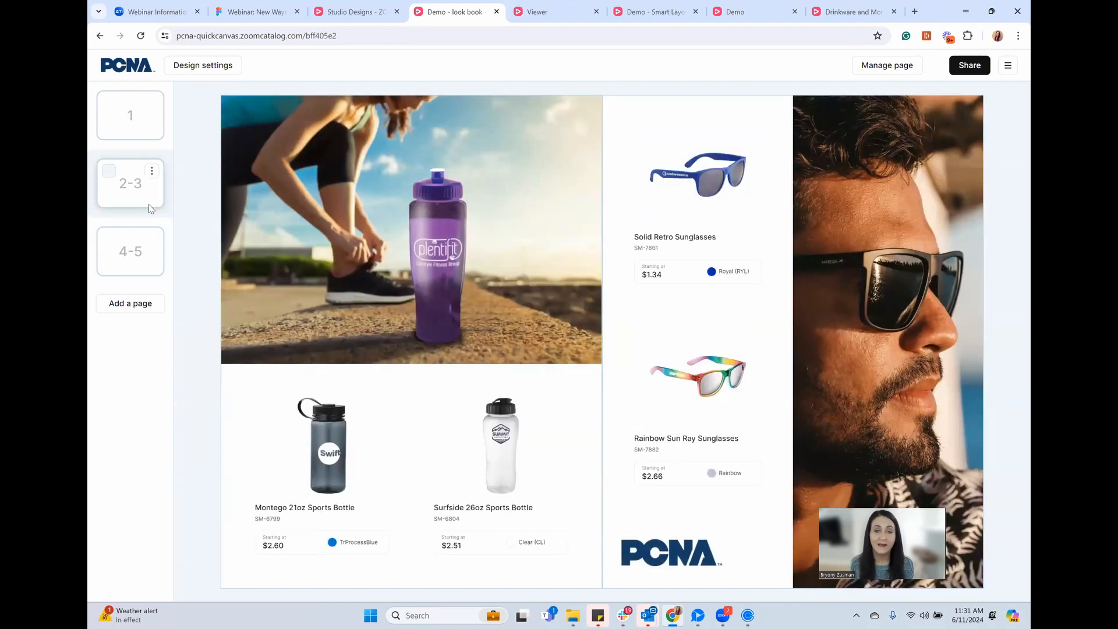